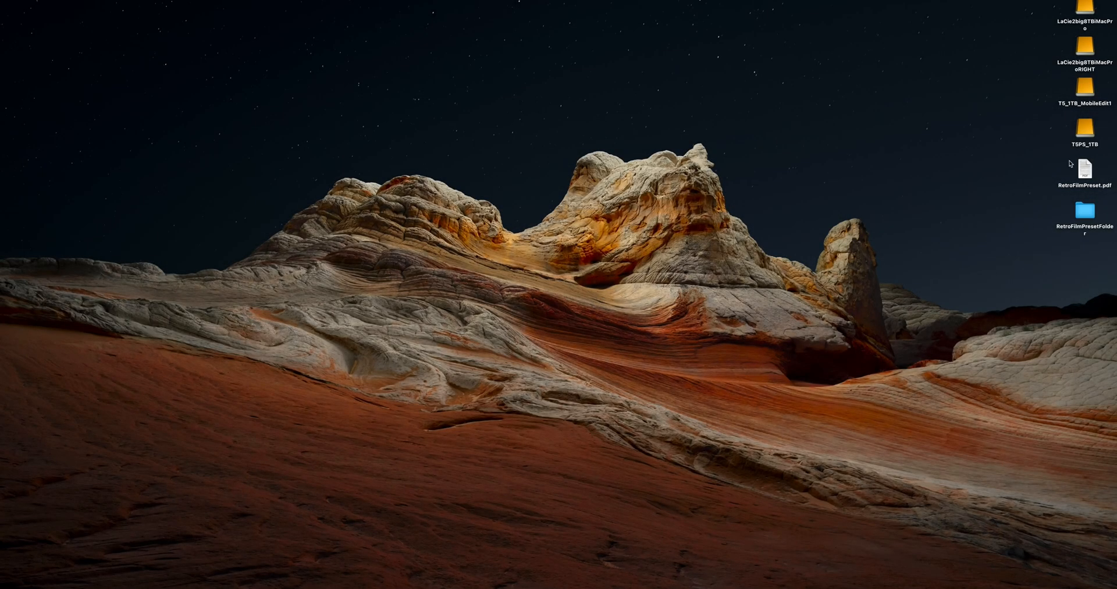
Open RetroFilmPreset.pdf from the desktop, read through its description of the preset pack, and close it.
{"action": "double_click", "coordinate": [1085, 171]}
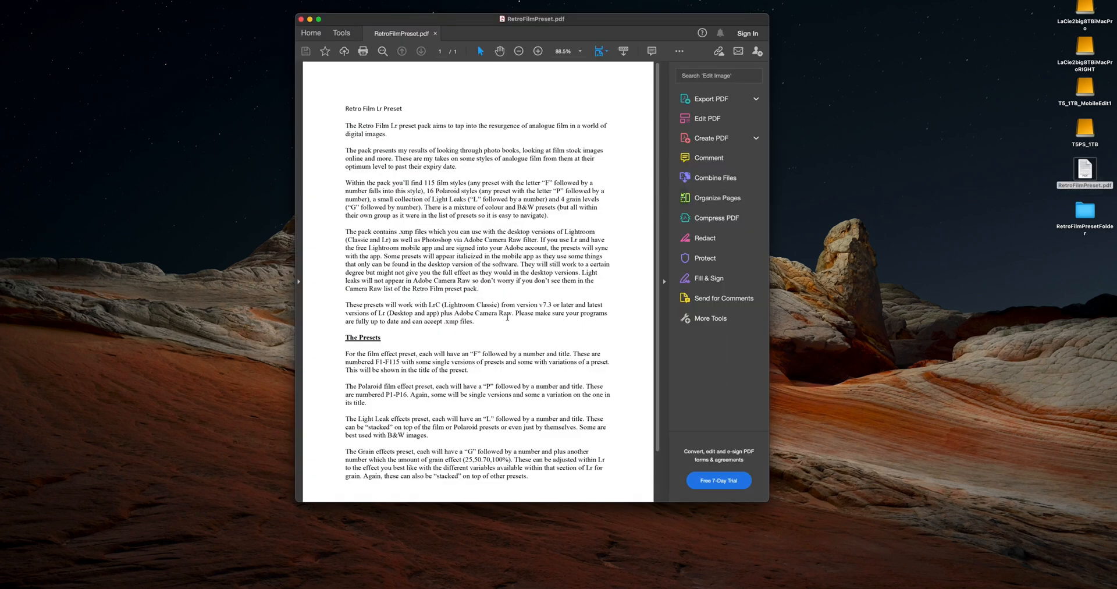
{"action": "scroll", "coordinate": [507, 317], "scroll_direction": "down", "scroll_amount": 3}
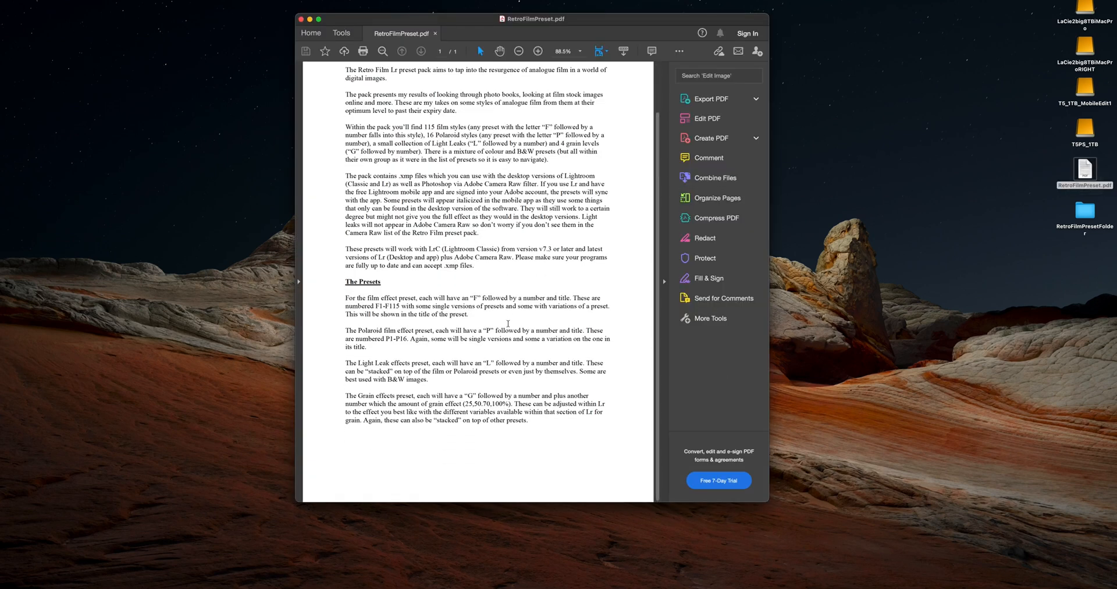
{"action": "scroll", "coordinate": [507, 323], "scroll_direction": "up", "scroll_amount": 3}
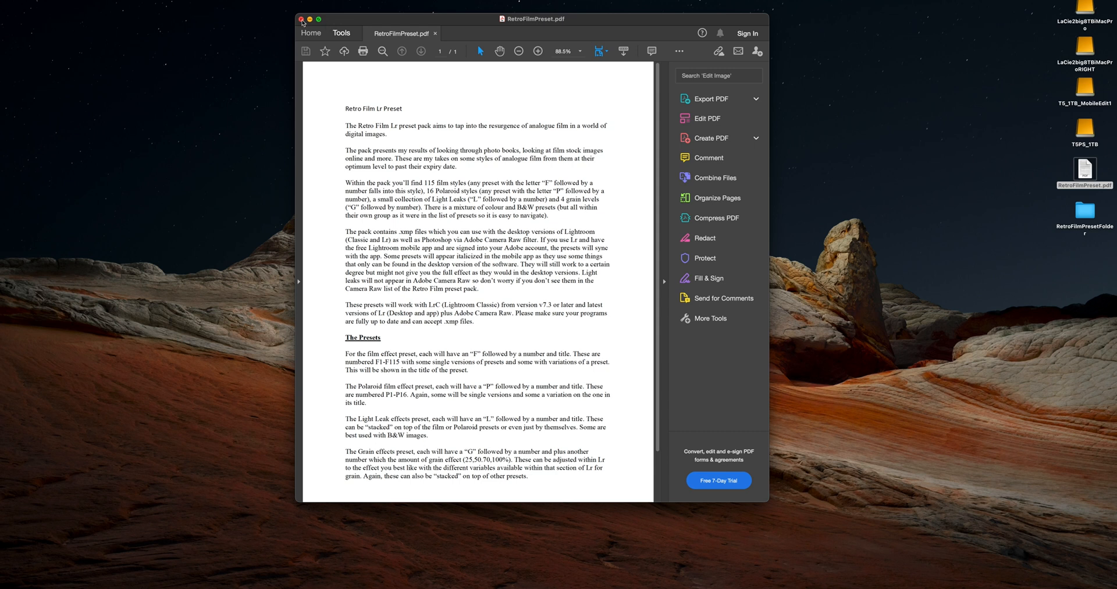
{"action": "left_click", "coordinate": [300, 19]}
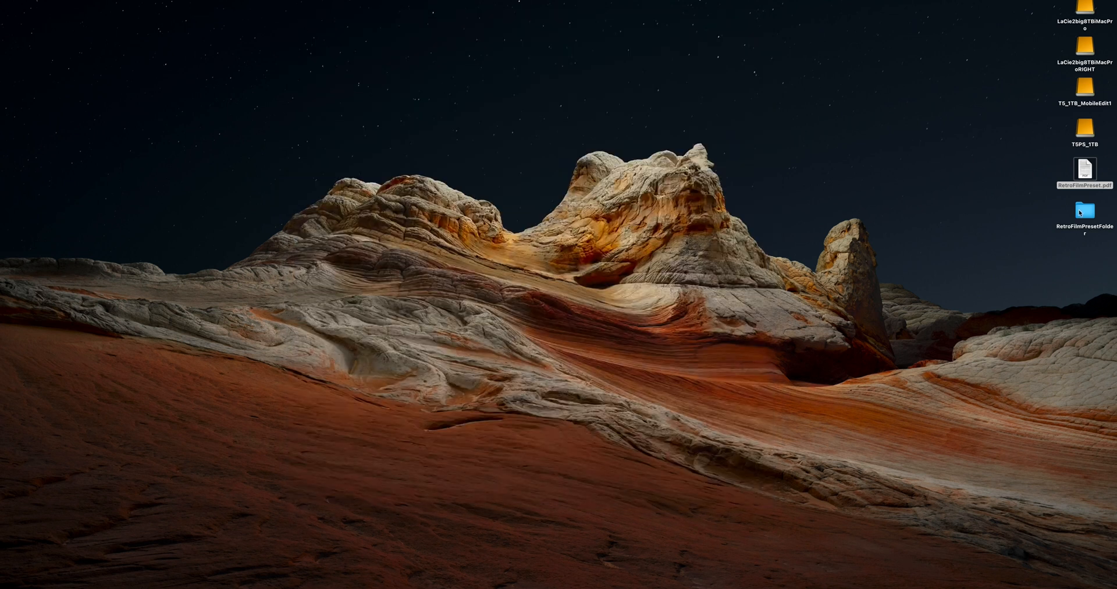
Open RetroFilmPresetFolder in an enlarged window, look through all its XMP preset files down to P16, and close it.
{"action": "double_click", "coordinate": [1080, 213]}
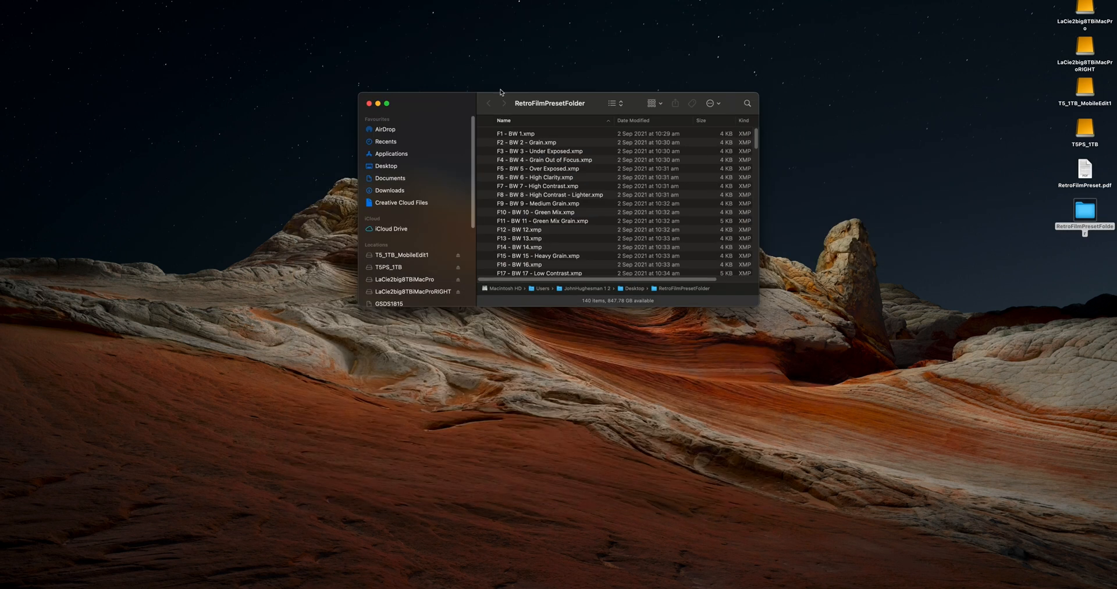
{"action": "left_click_drag", "start_coordinate": [454, 103], "coordinate": [325, 65]}
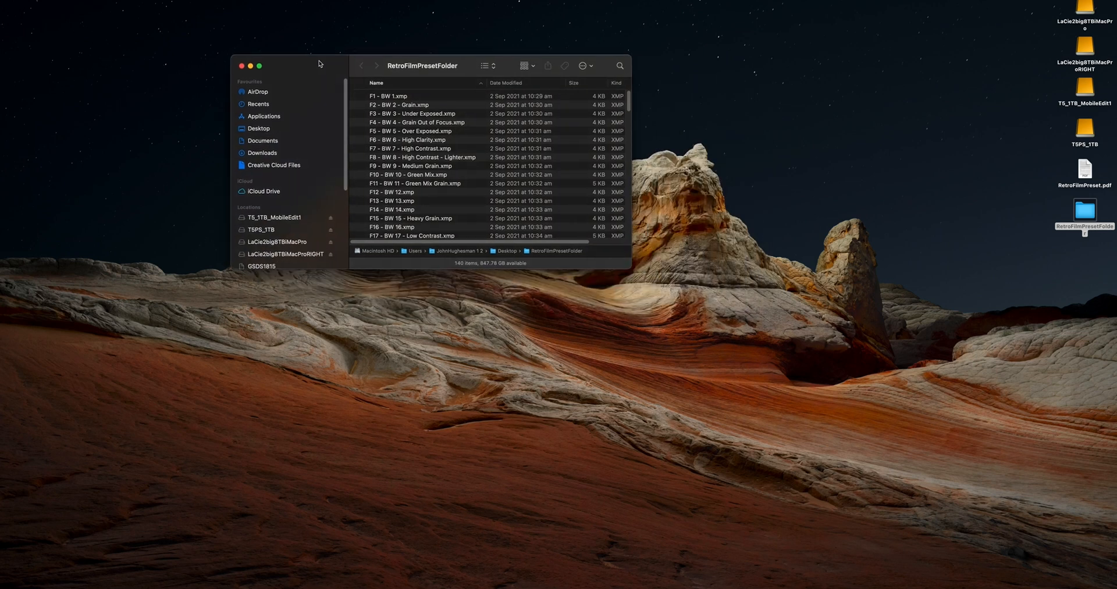
{"action": "left_click_drag", "start_coordinate": [631, 267], "coordinate": [873, 427]}
{"action": "scroll", "coordinate": [463, 184], "scroll_direction": "down", "scroll_amount": 13}
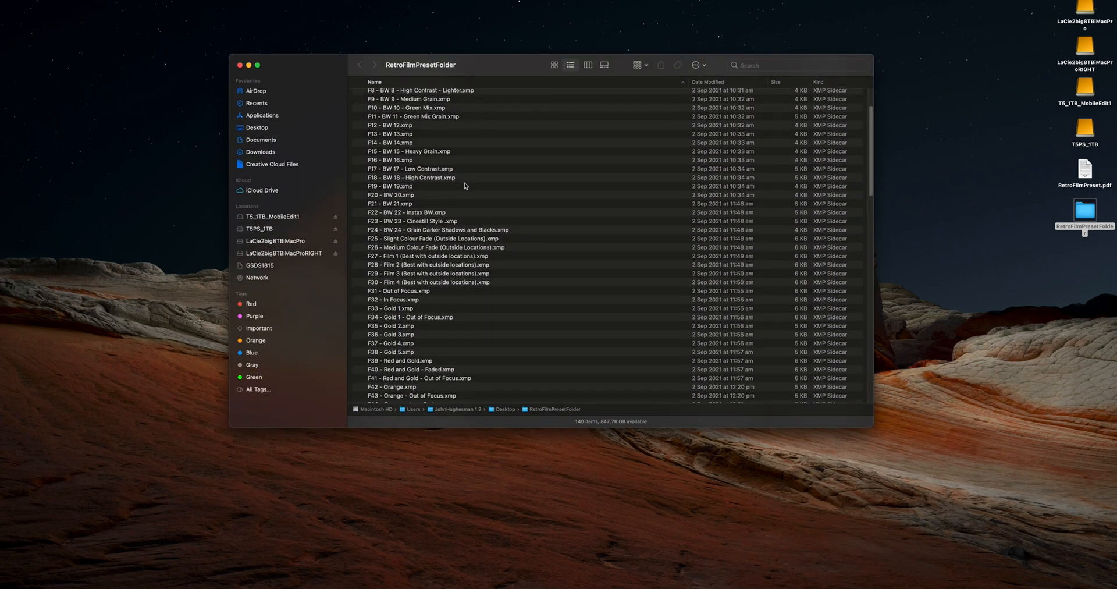
{"action": "scroll", "coordinate": [465, 186], "scroll_direction": "down", "scroll_amount": 10}
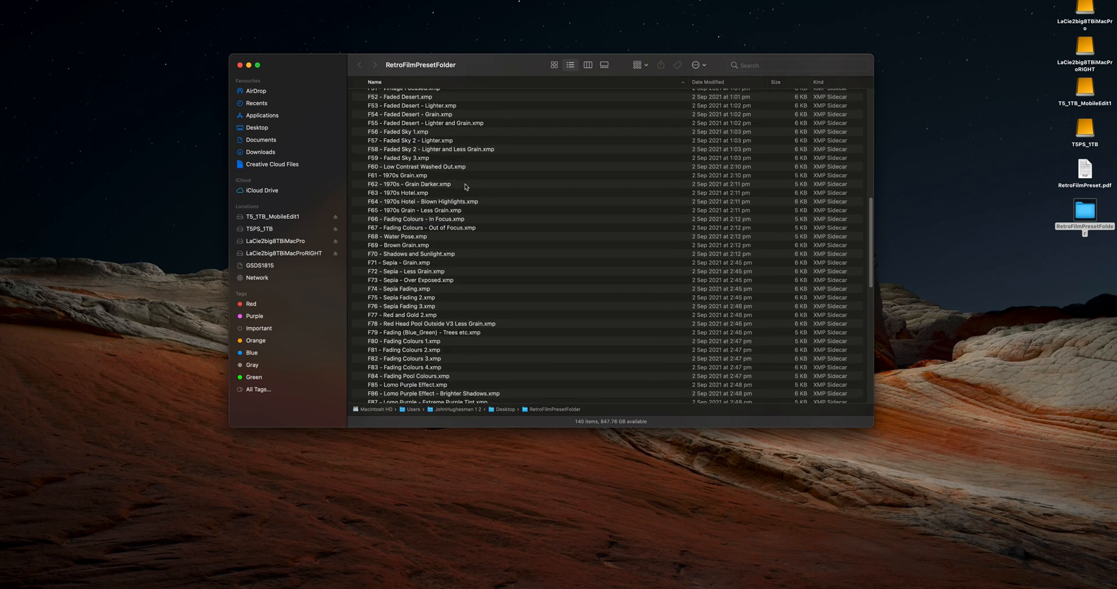
{"action": "scroll", "coordinate": [466, 186], "scroll_direction": "down", "scroll_amount": 12}
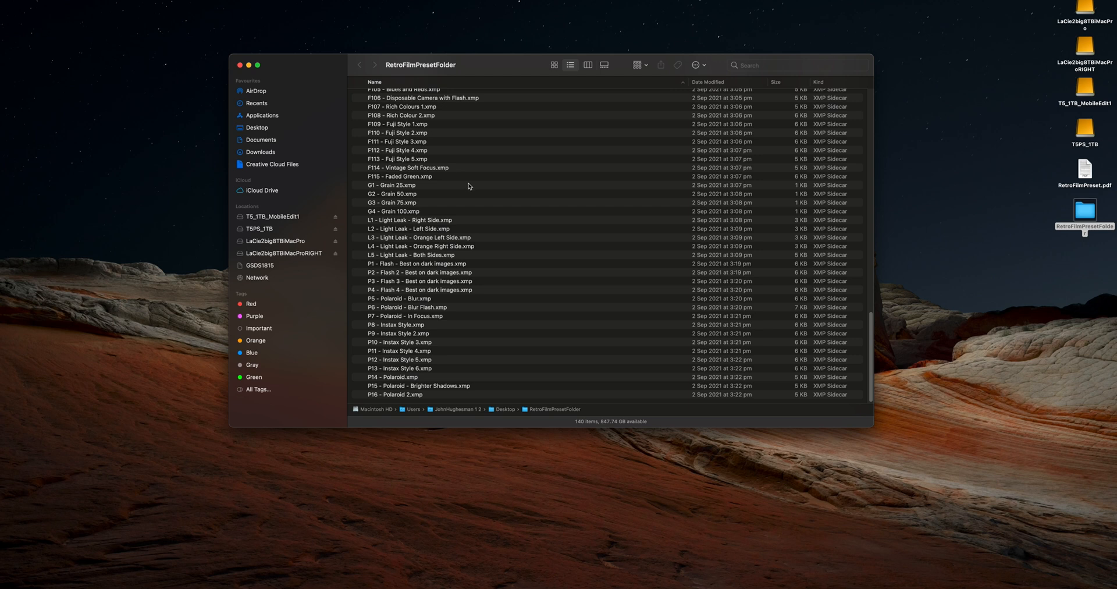
{"action": "left_click", "coordinate": [240, 67]}
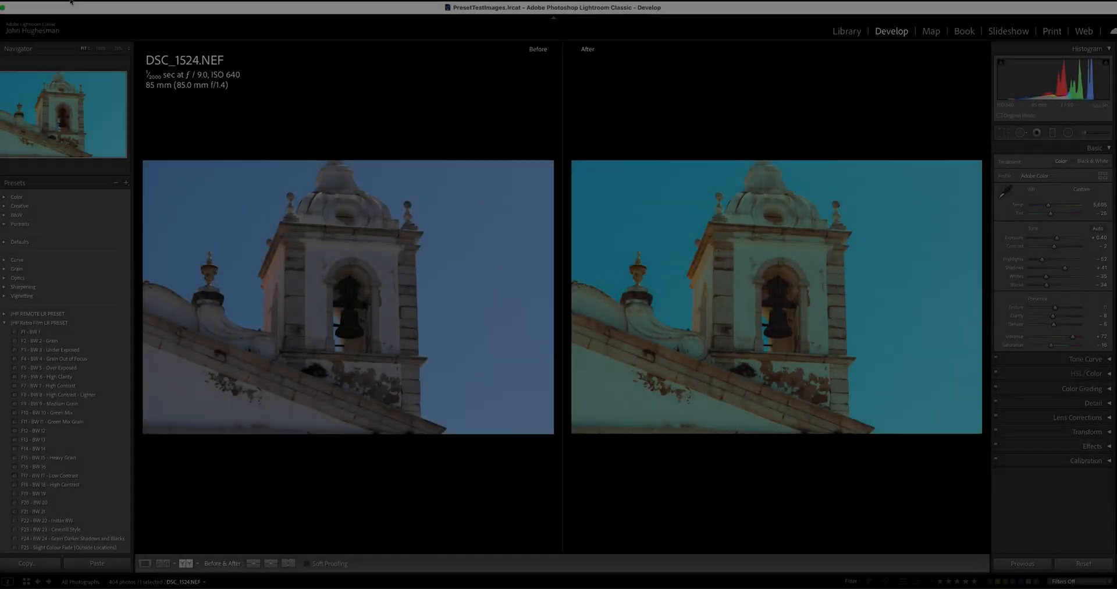
In Lightroom Classic, import every preset file from the desktop's RetroFilmPresetFolder and browse the JHP Retro Film LR PRESET group.
{"action": "left_click", "coordinate": [73, 0]}
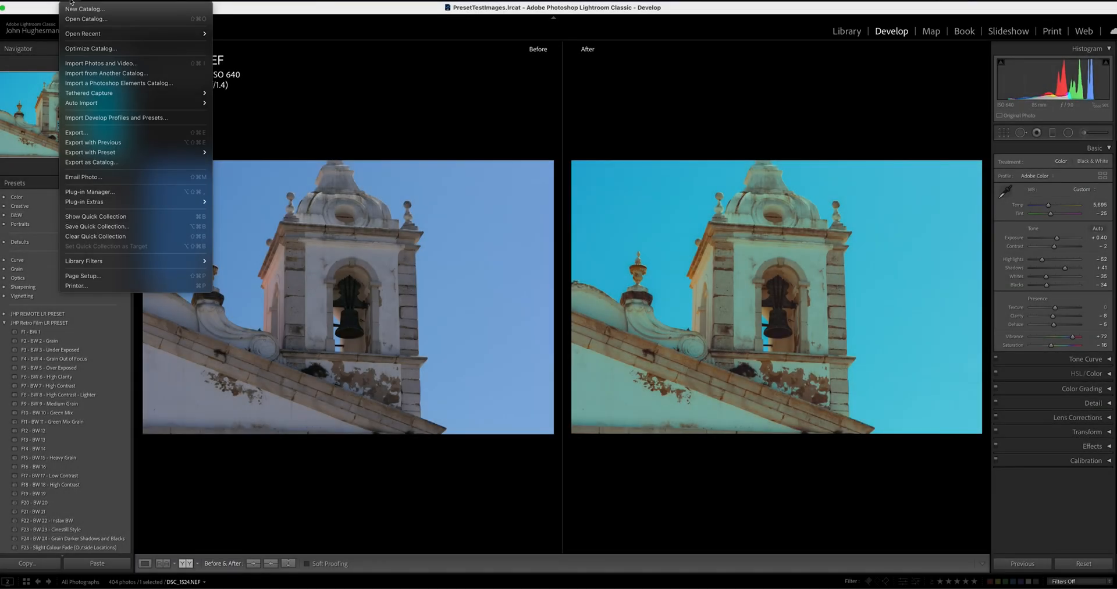
{"action": "left_click", "coordinate": [88, 118]}
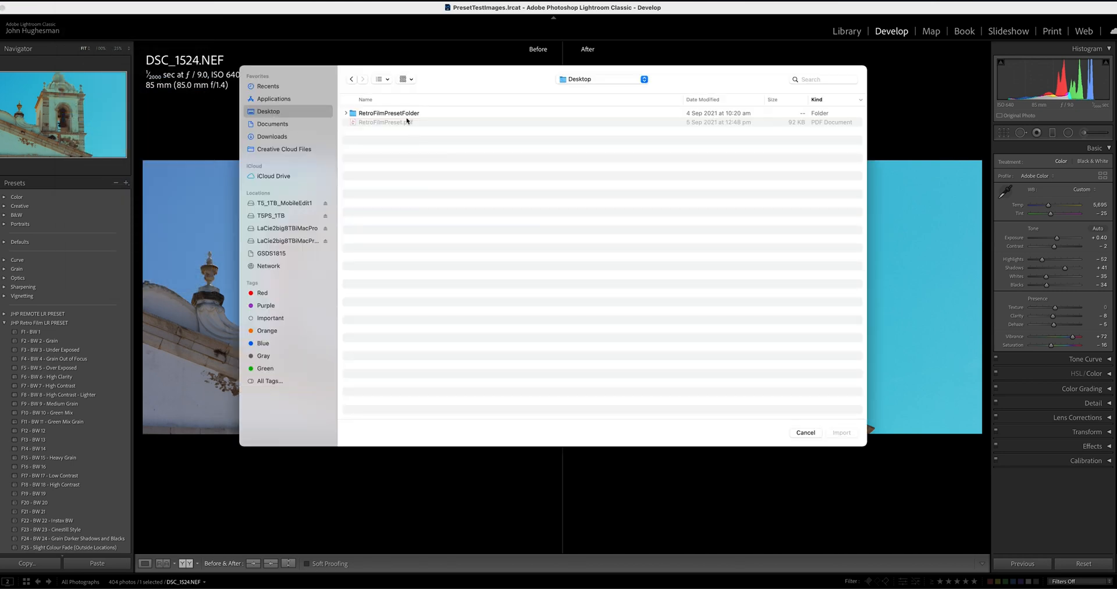
{"action": "double_click", "coordinate": [402, 113]}
{"action": "left_click", "coordinate": [401, 113]}
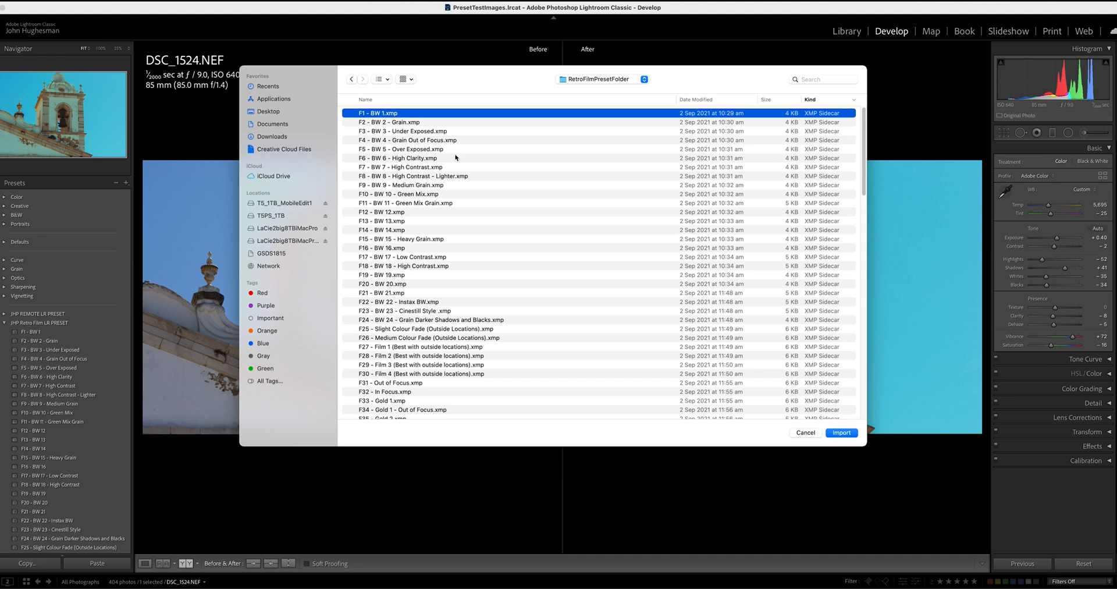
{"action": "key", "text": "super+a"}
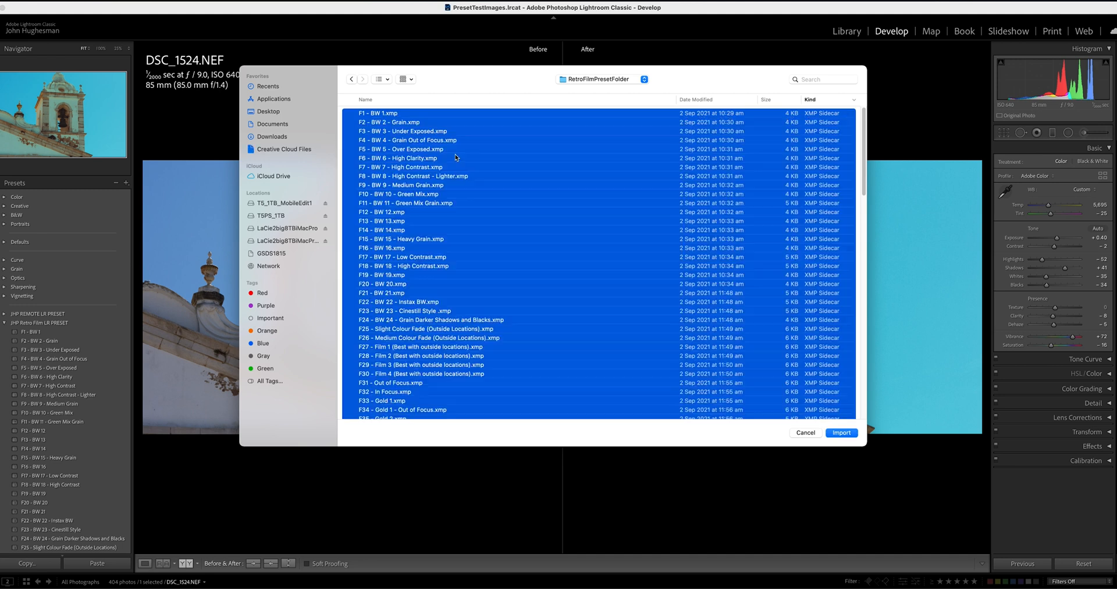
{"action": "left_click", "coordinate": [839, 434]}
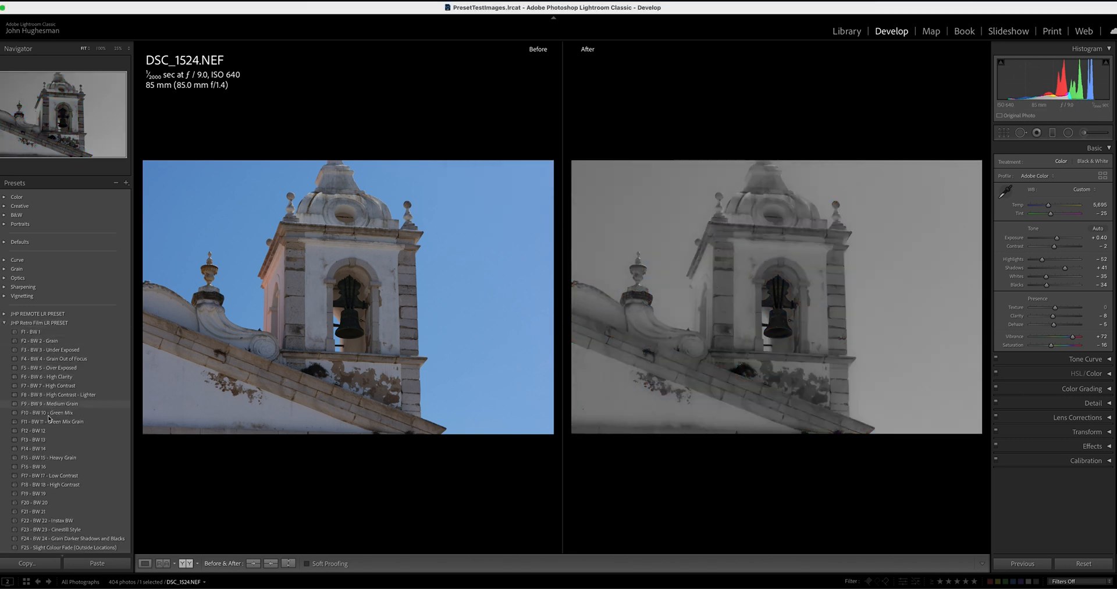
{"action": "scroll", "coordinate": [49, 431], "scroll_direction": "down", "scroll_amount": 15}
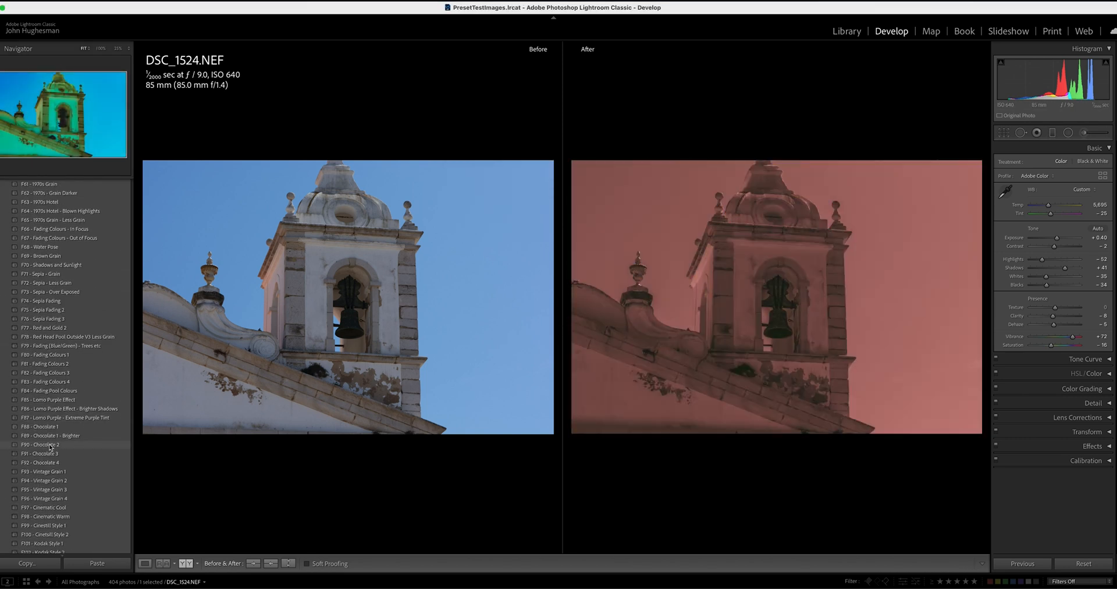
{"action": "scroll", "coordinate": [51, 447], "scroll_direction": "down", "scroll_amount": 10}
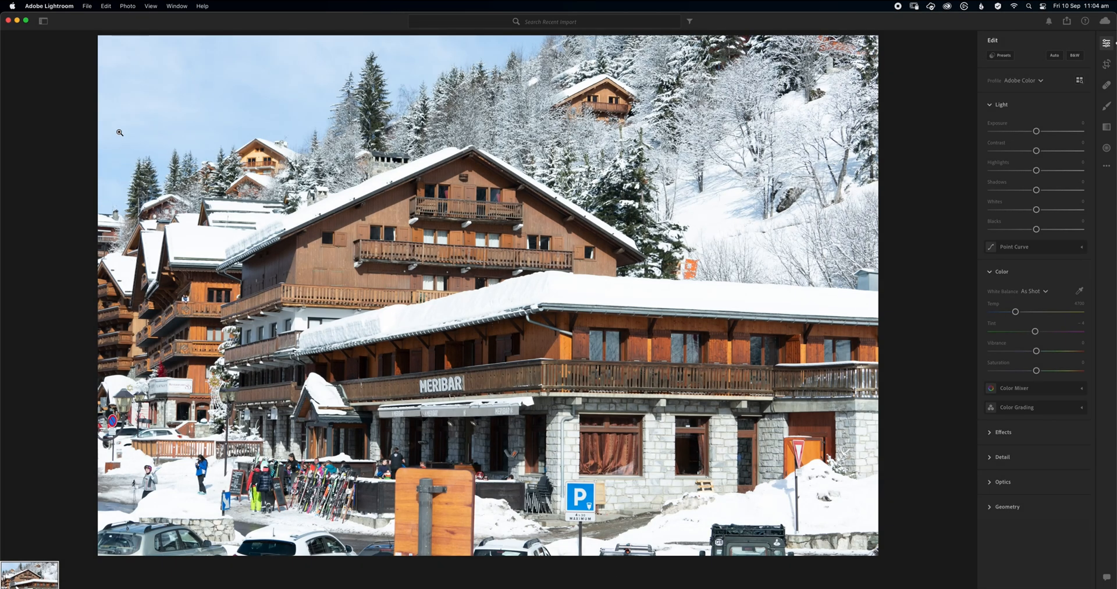
Switch to Adobe Lightroom and try to import all the preset files from the desktop's RetroFilmPresetFolder.
{"action": "left_click", "coordinate": [87, 6]}
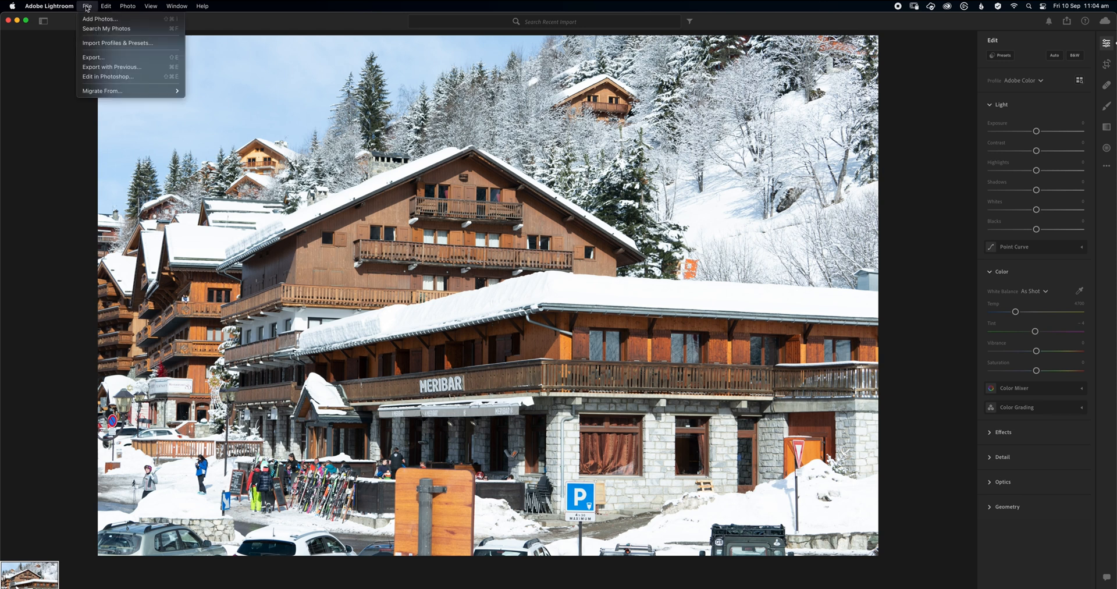
{"action": "left_click", "coordinate": [95, 43]}
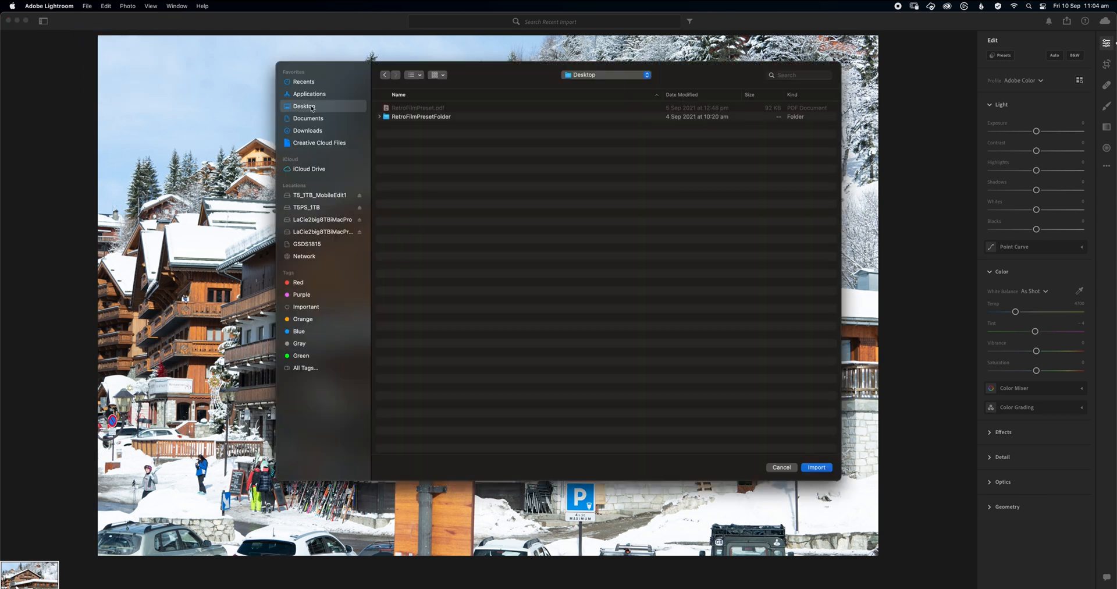
{"action": "double_click", "coordinate": [425, 117]}
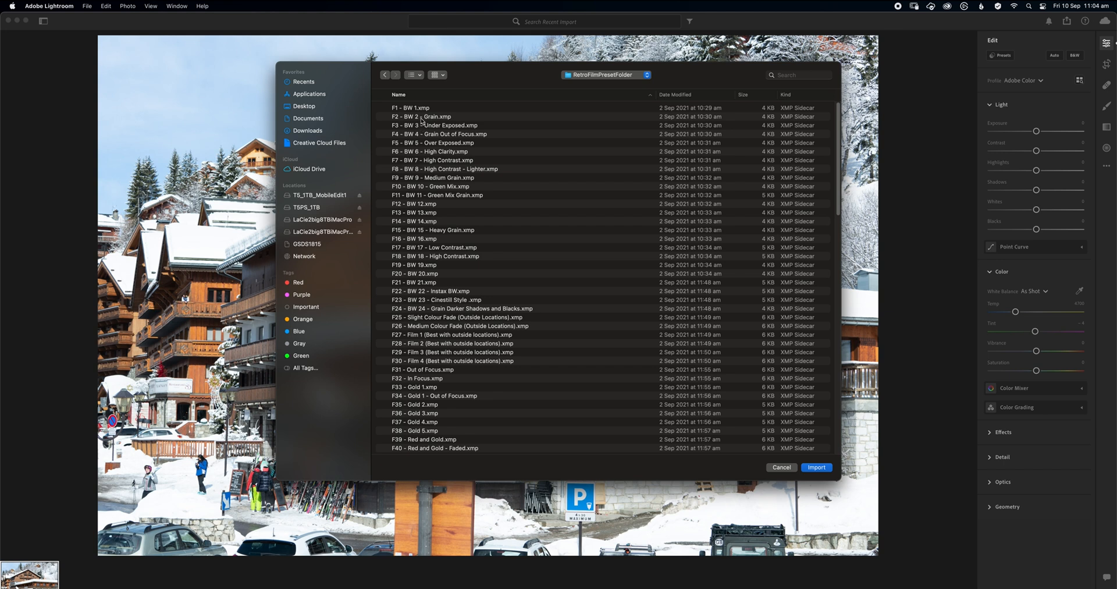
{"action": "key", "text": "super+a"}
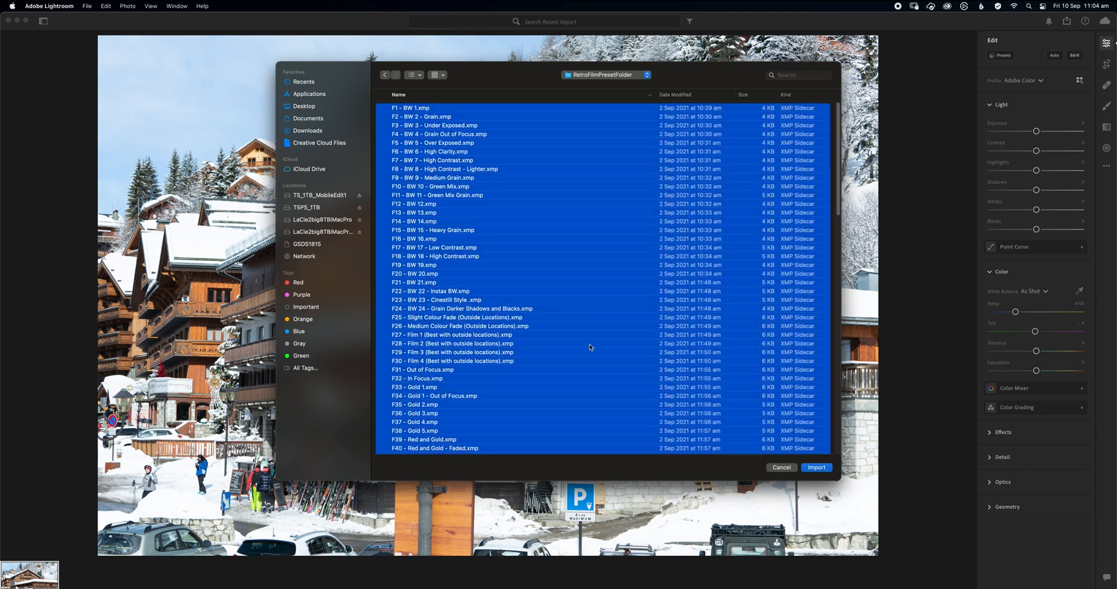
{"action": "left_click", "coordinate": [817, 468]}
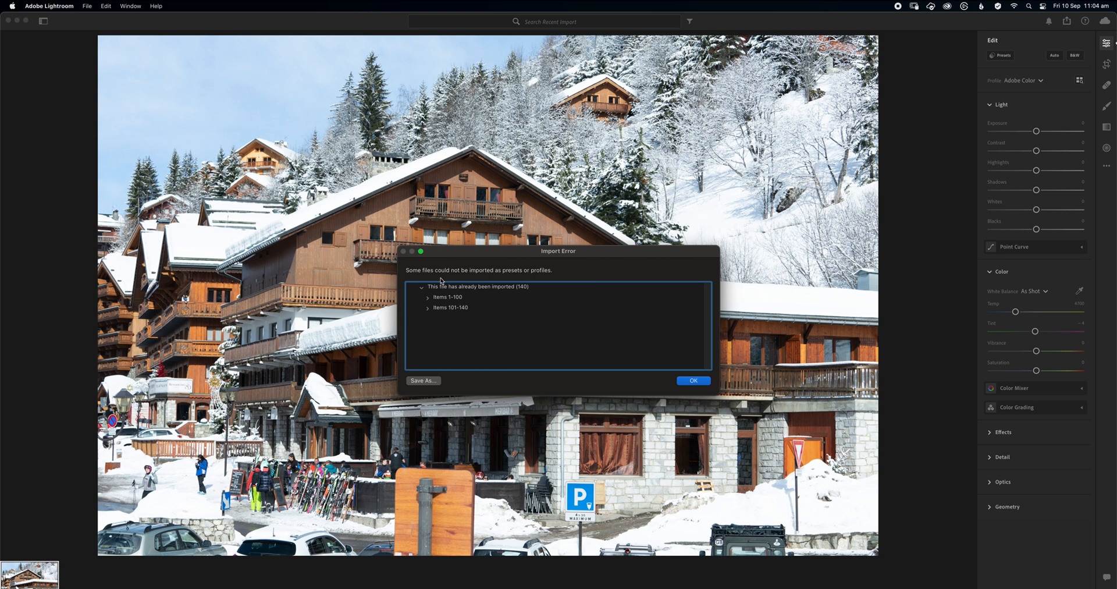
{"action": "left_click", "coordinate": [692, 382]}
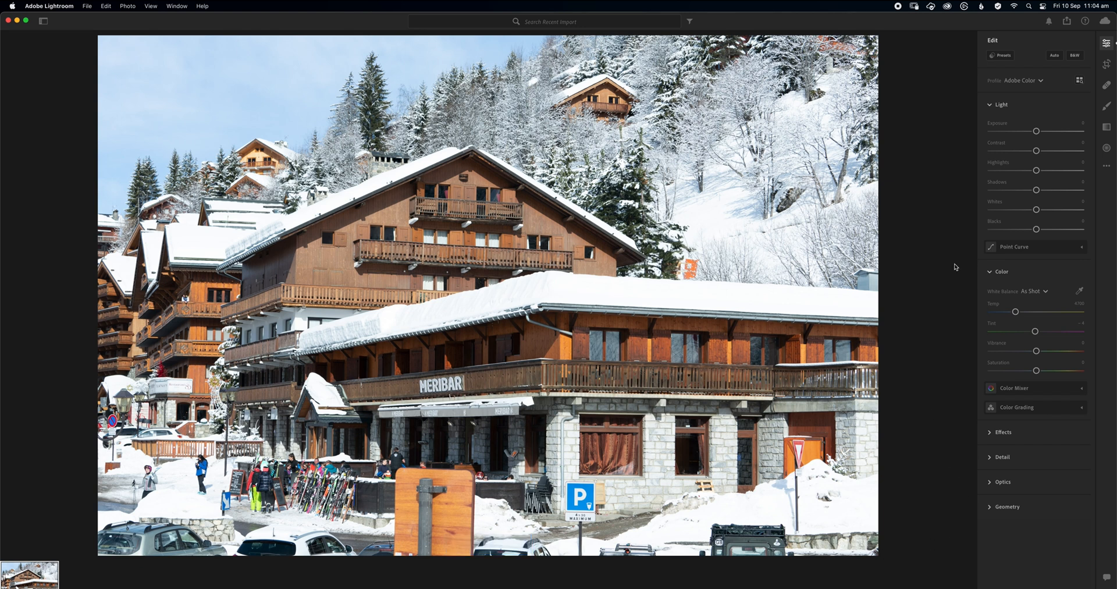
Expand the JHP Retro Film LR PRESET group and try its black-and-white presets on the chalet photo, including F11 - BW 11 - Green Mix Grain.
{"action": "left_click", "coordinate": [1002, 56]}
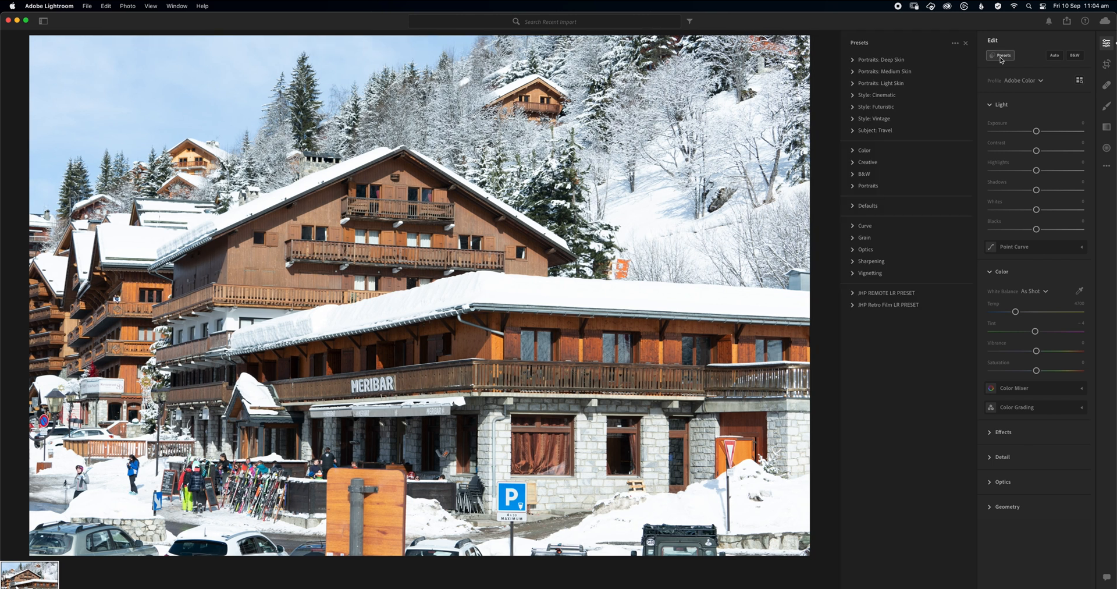
{"action": "left_click", "coordinate": [853, 305]}
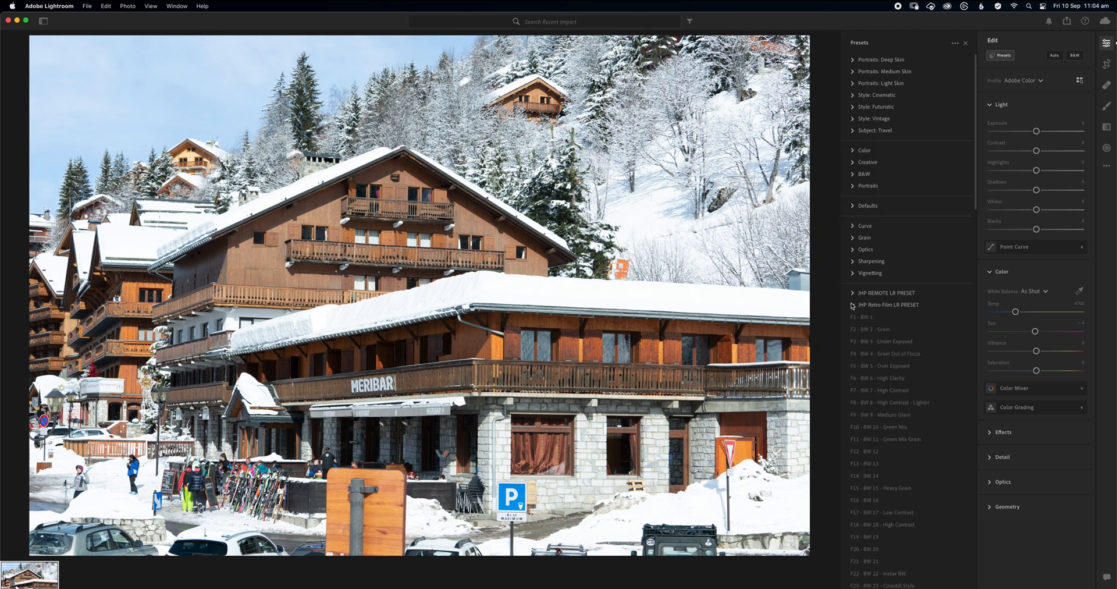
{"action": "left_click", "coordinate": [886, 322]}
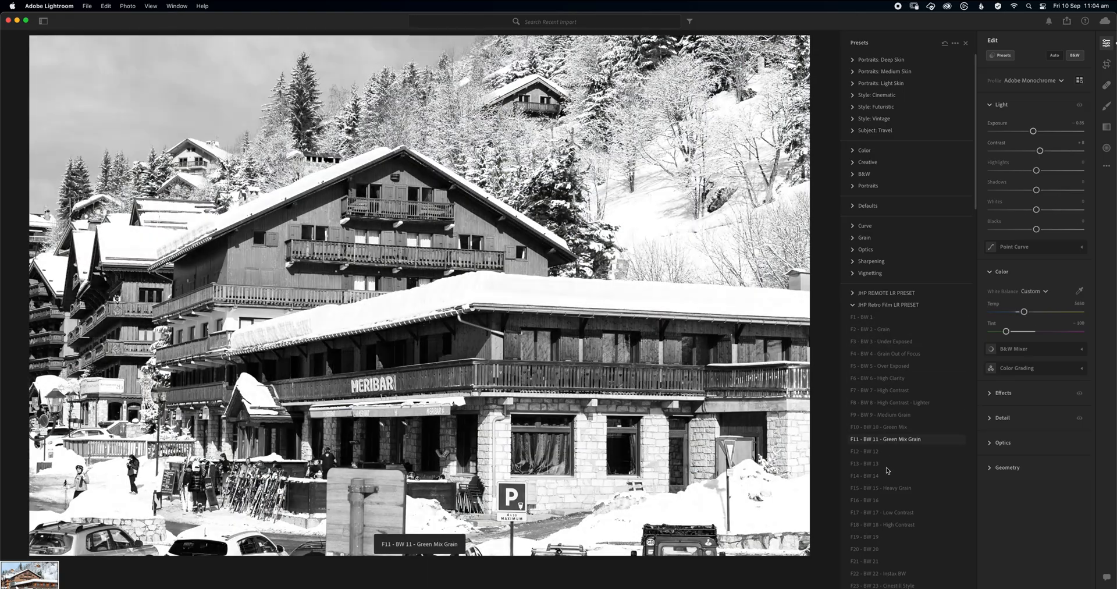
{"action": "left_click", "coordinate": [886, 489]}
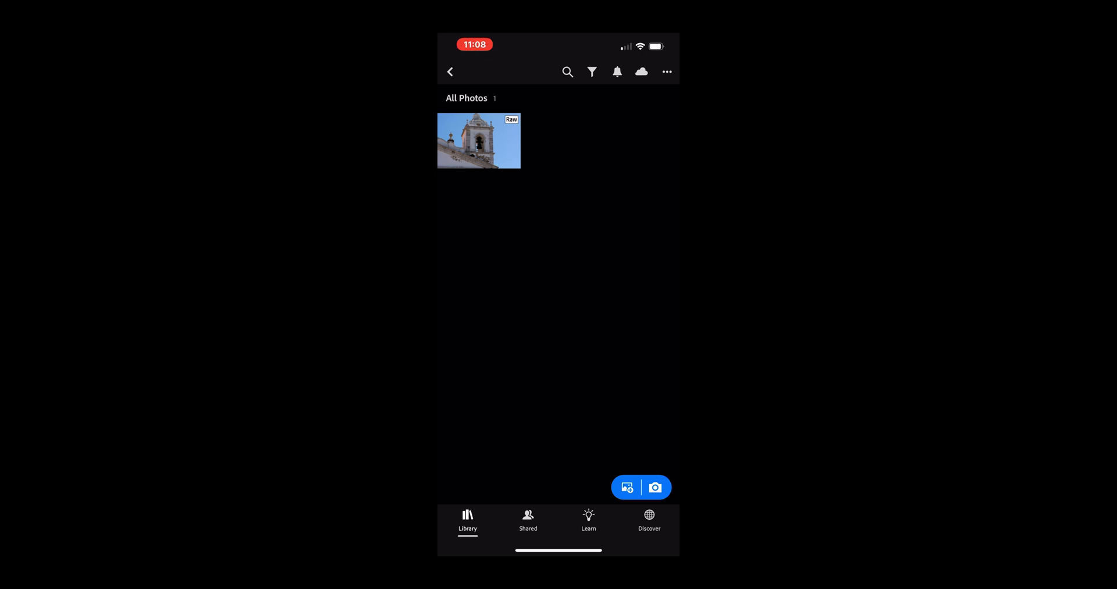
In the Lightroom mobile app, open the bell tower photo for editing and bring up the JHP Retro Film LR PRESET group.
{"action": "left_click", "coordinate": [479, 140]}
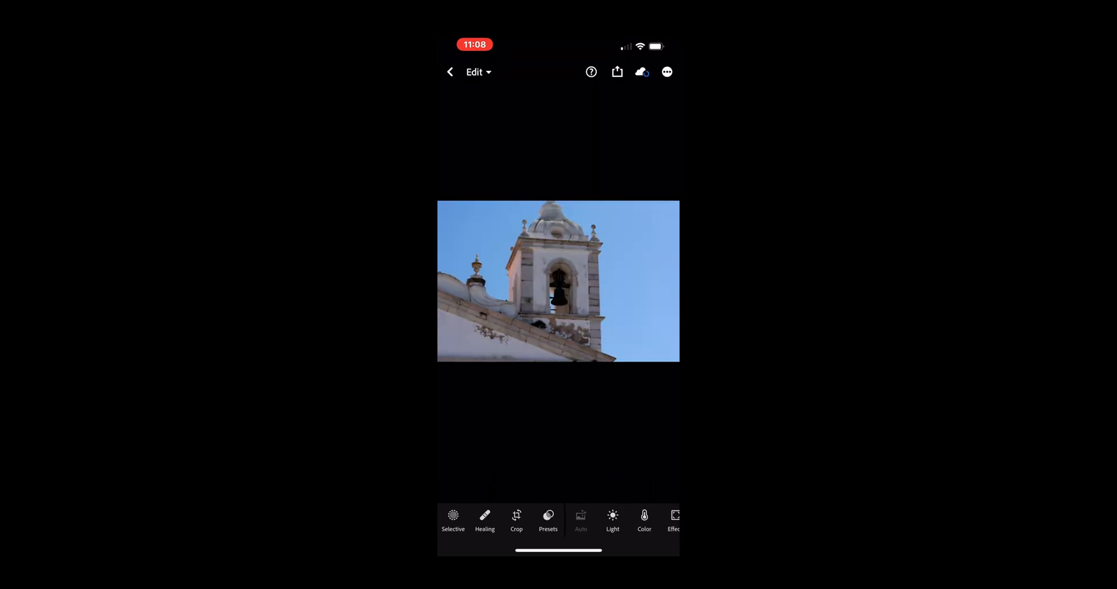
{"action": "left_click", "coordinate": [548, 519]}
{"action": "scroll", "coordinate": [559, 443], "scroll_direction": "down", "scroll_amount": 5}
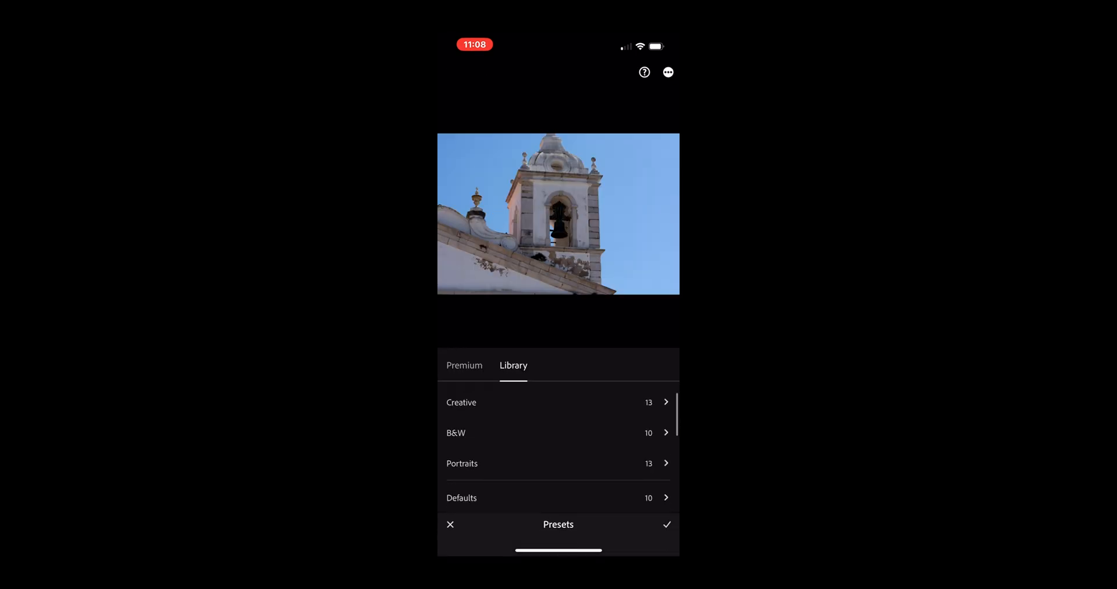
{"action": "scroll", "coordinate": [559, 443], "scroll_direction": "down", "scroll_amount": 3}
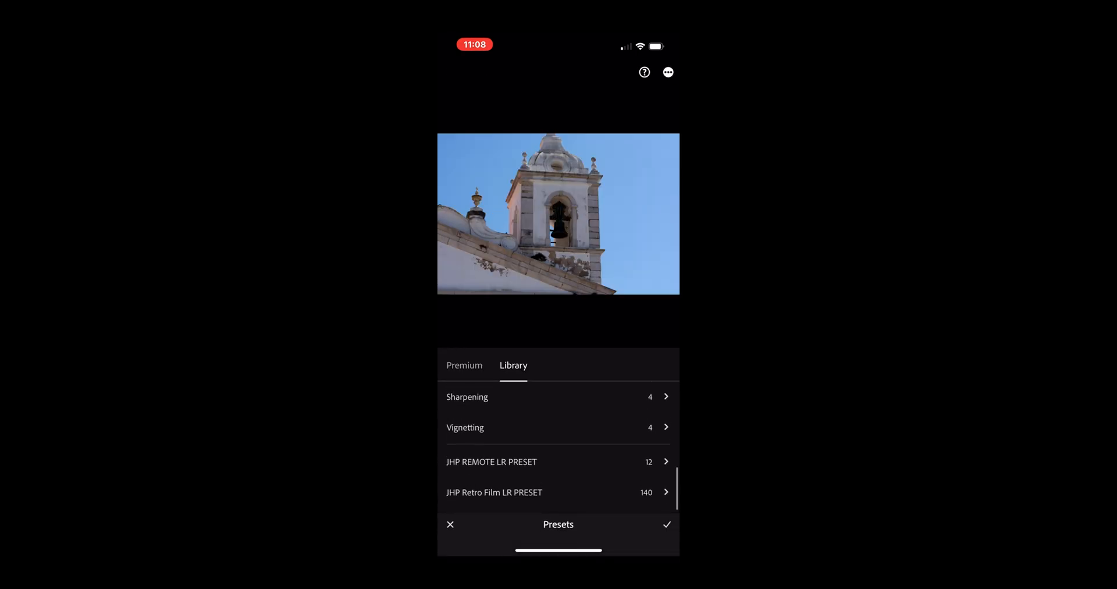
{"action": "left_click", "coordinate": [494, 492]}
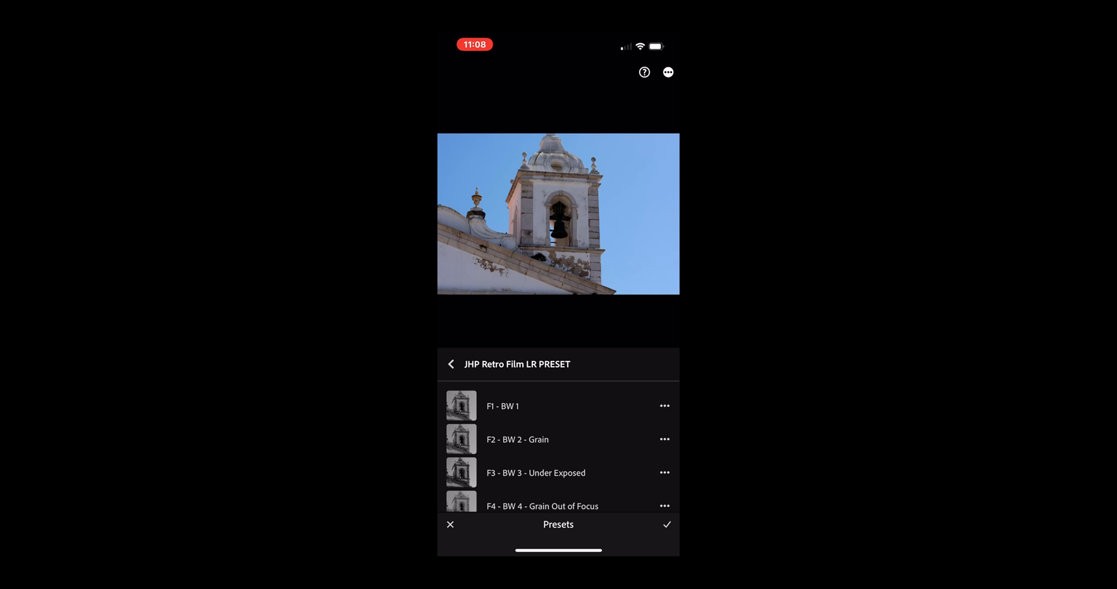
Try the black-and-white presets from F1 - BW 1 through F5 - BW 5 - Over Exposed on the bell tower photo.
{"action": "left_click", "coordinate": [460, 406]}
{"action": "left_click", "coordinate": [461, 439]}
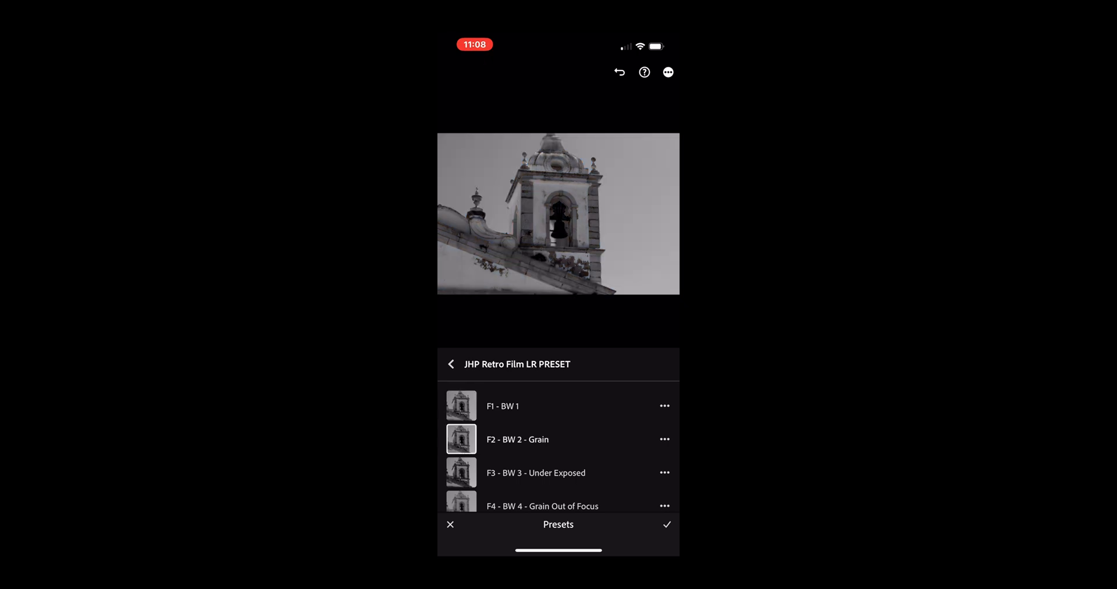
{"action": "left_click", "coordinate": [461, 472]}
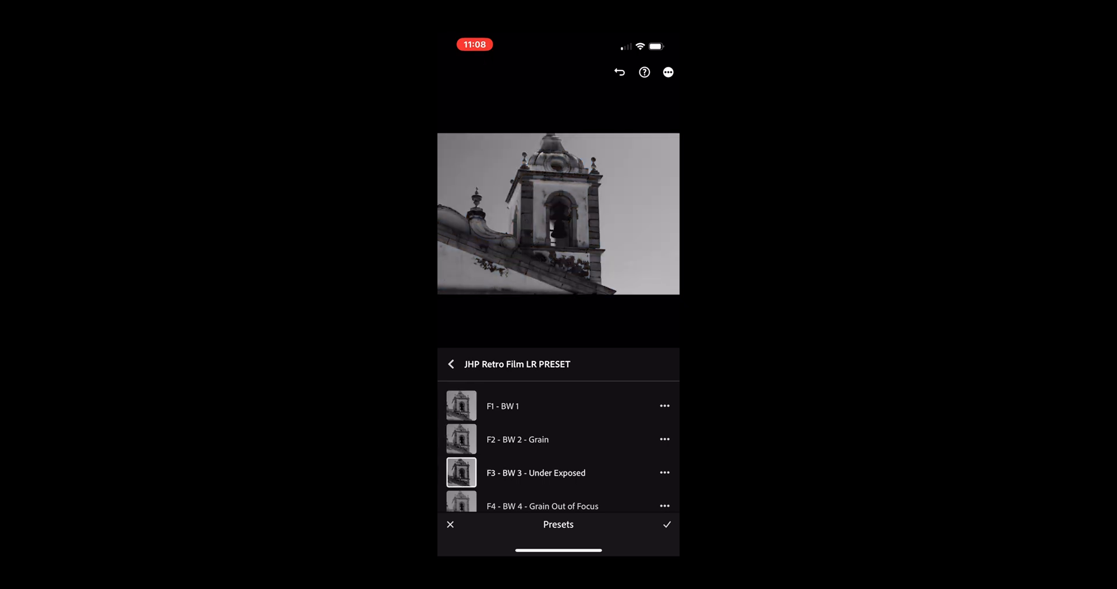
{"action": "scroll", "coordinate": [558, 445], "scroll_direction": "down", "scroll_amount": 2}
{"action": "left_click", "coordinate": [461, 456]}
{"action": "left_click", "coordinate": [461, 490]}
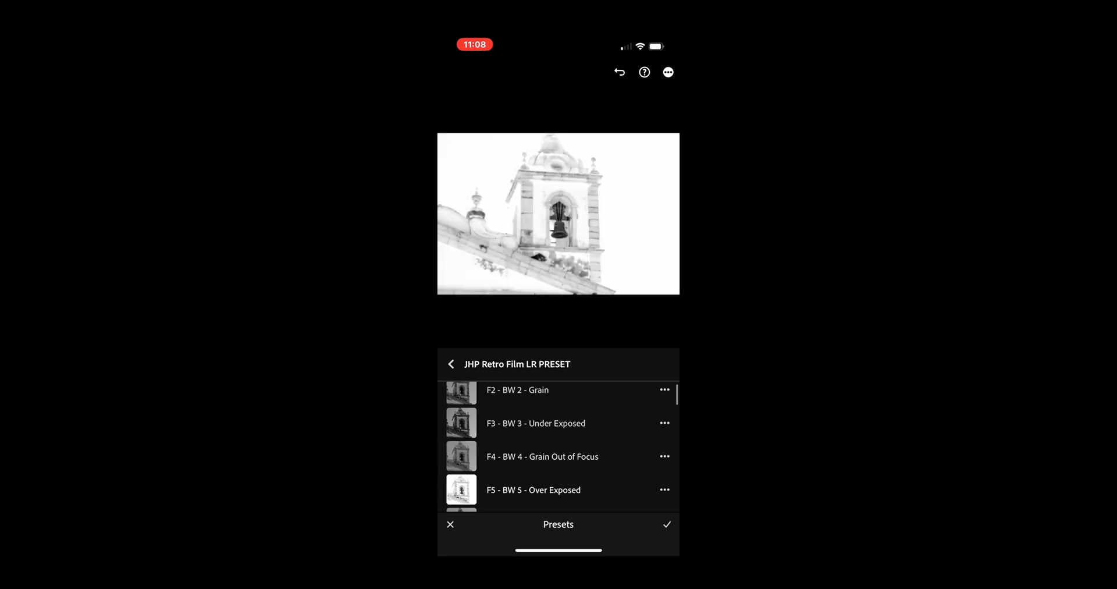
Try the colour presets F30 - Film 4, F37 - Gold 4 and F36 - Gold 3 on the bell tower photo.
{"action": "scroll", "coordinate": [559, 446], "scroll_direction": "down", "scroll_amount": 10}
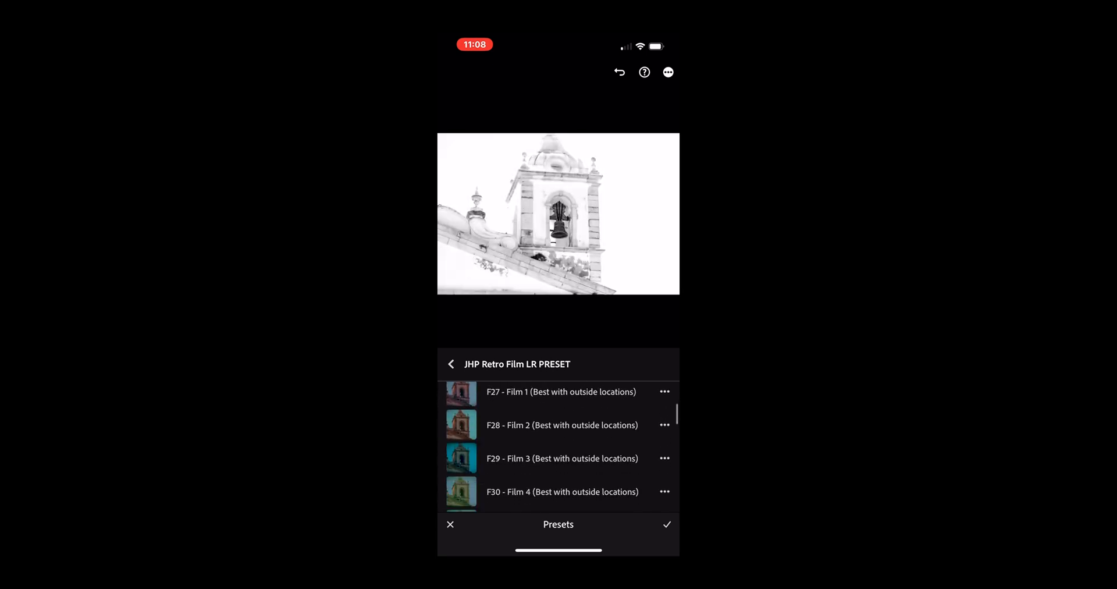
{"action": "left_click", "coordinate": [461, 454]}
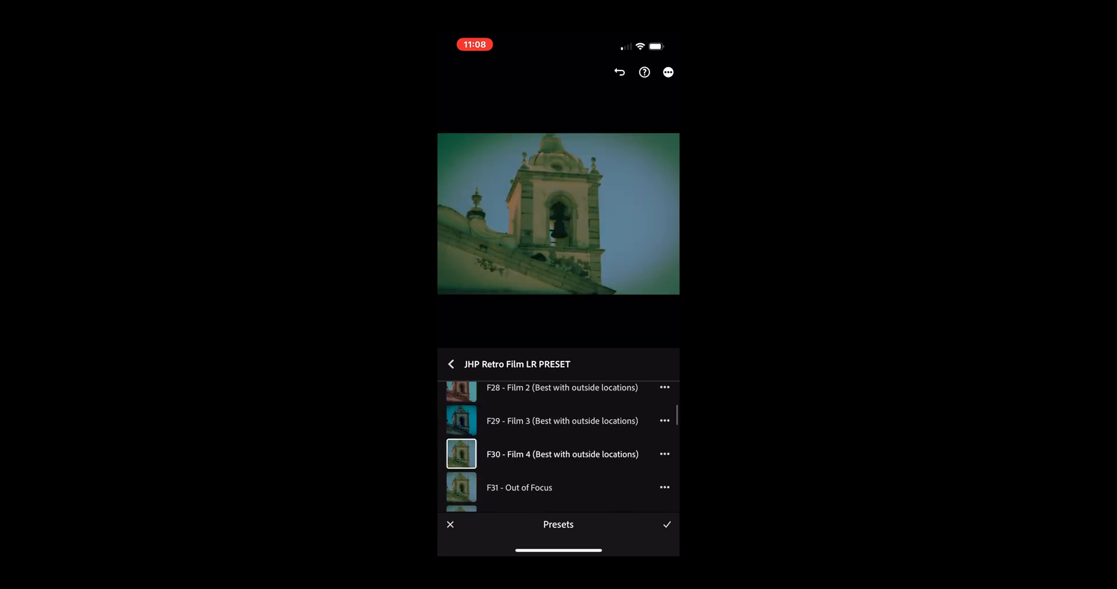
{"action": "scroll", "coordinate": [558, 446], "scroll_direction": "down", "scroll_amount": 5}
{"action": "left_click", "coordinate": [460, 472]}
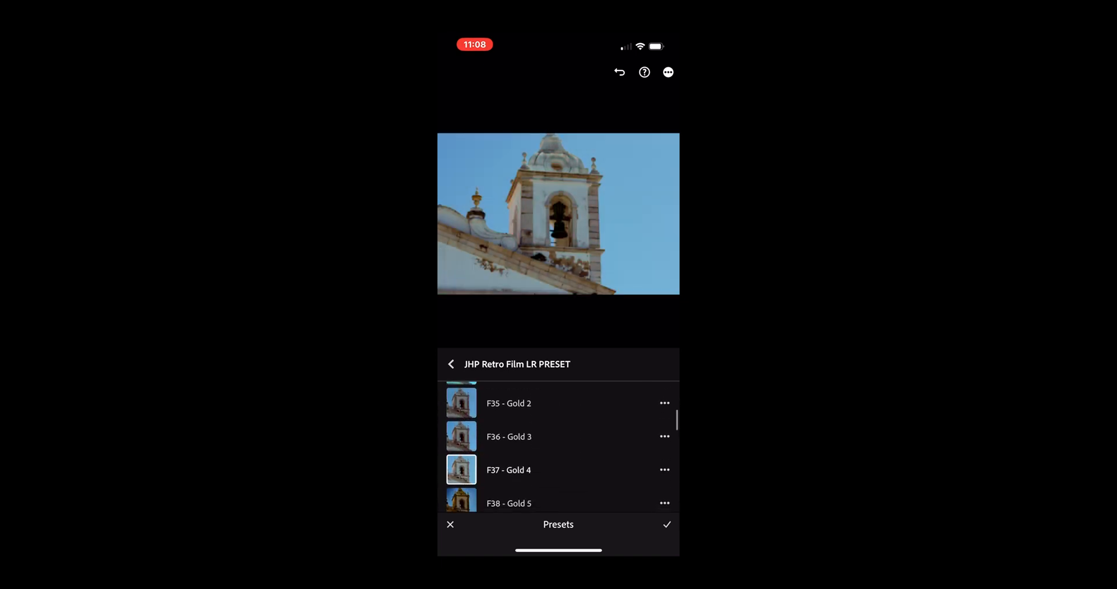
{"action": "left_click", "coordinate": [461, 436]}
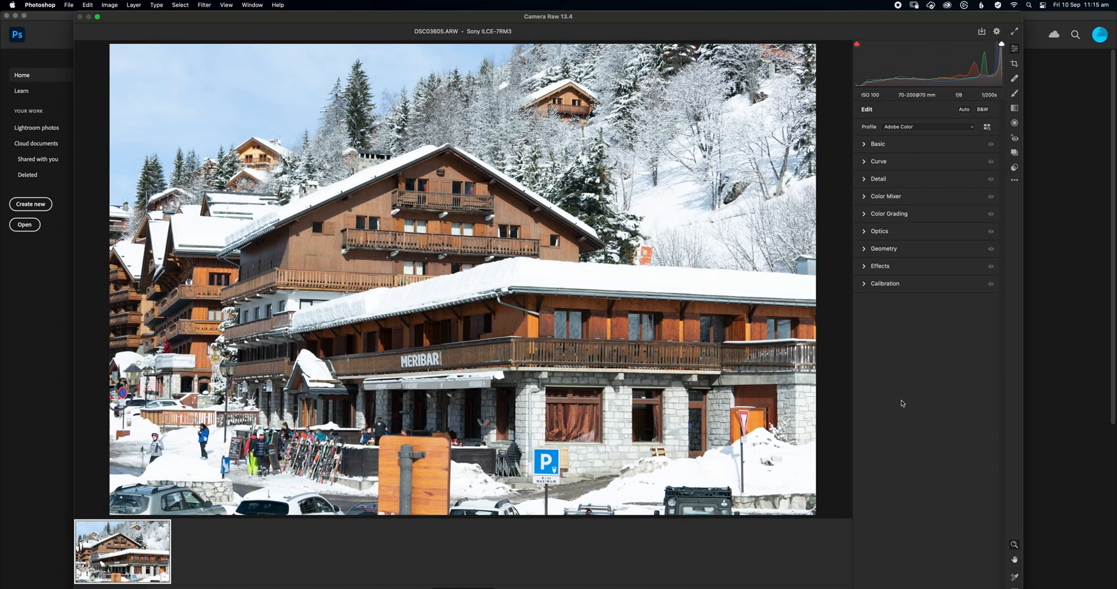
Switch to Photoshop's Camera Raw and try to import the desktop's RetroFilmPresetFolder into its presets.
{"action": "left_click", "coordinate": [1015, 168]}
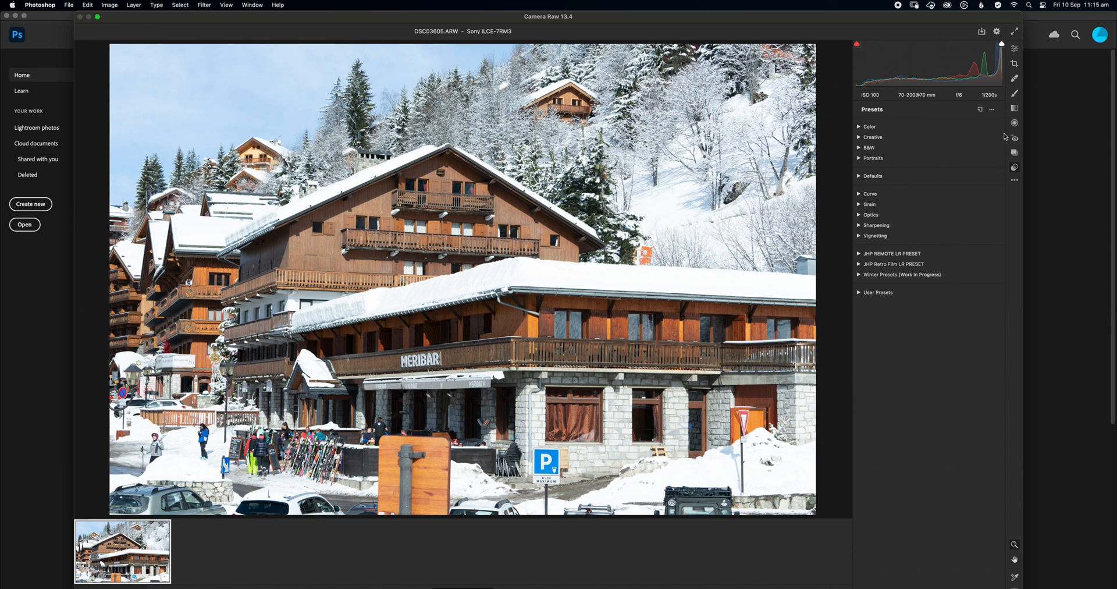
{"action": "left_click", "coordinate": [996, 114]}
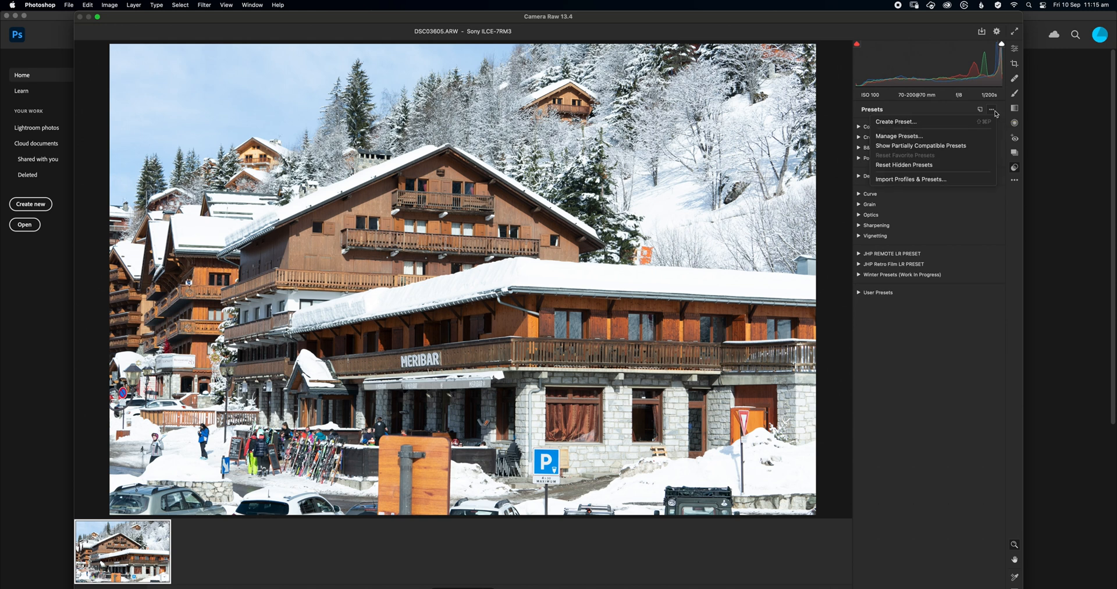
{"action": "left_click", "coordinate": [926, 178]}
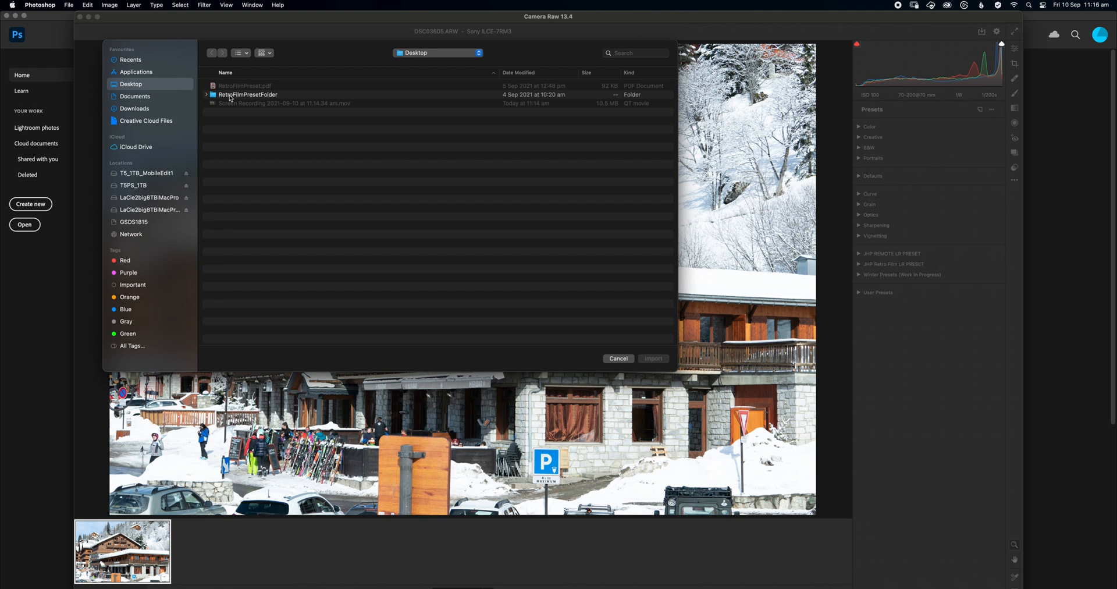
{"action": "left_click", "coordinate": [231, 96]}
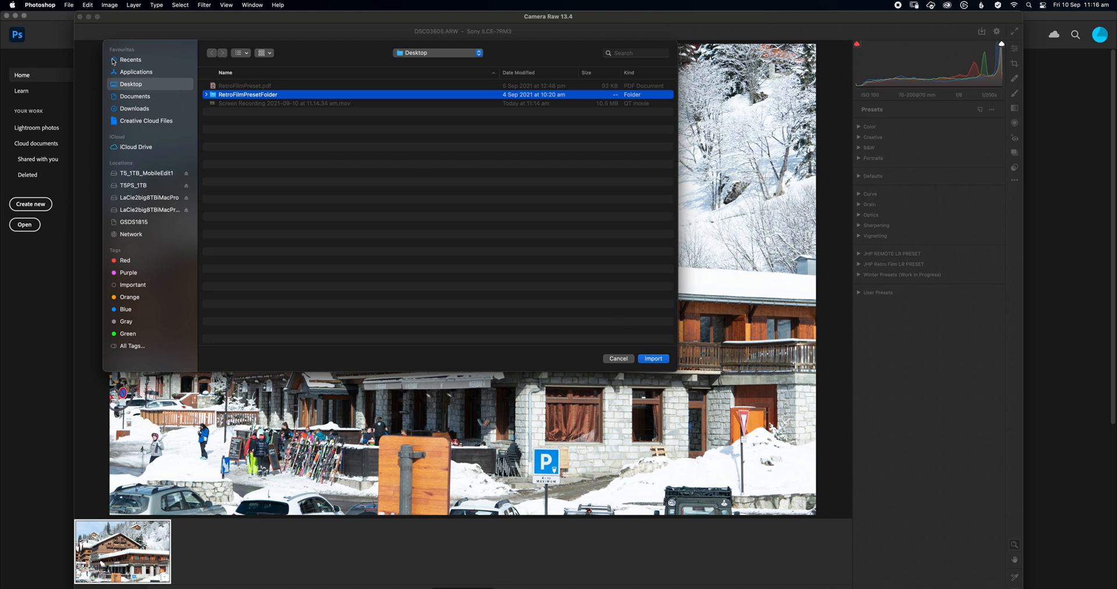
{"action": "left_click", "coordinate": [628, 359]}
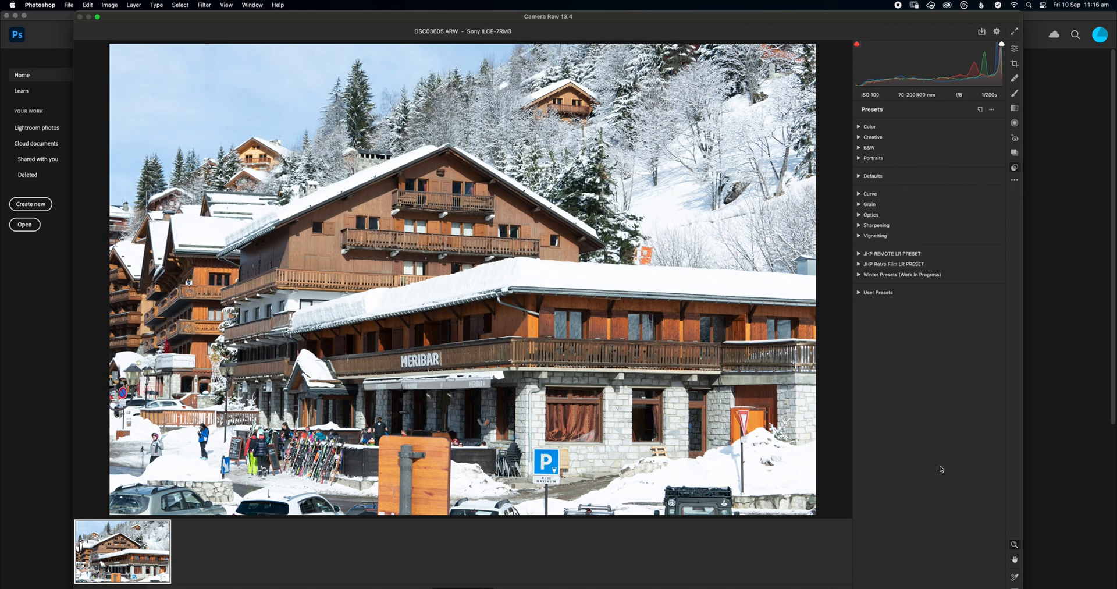
Expand the JHP Retro Film LR PRESET group and apply F18 - BW 18 - High Contrast to the chalet photo.
{"action": "left_click", "coordinate": [861, 265]}
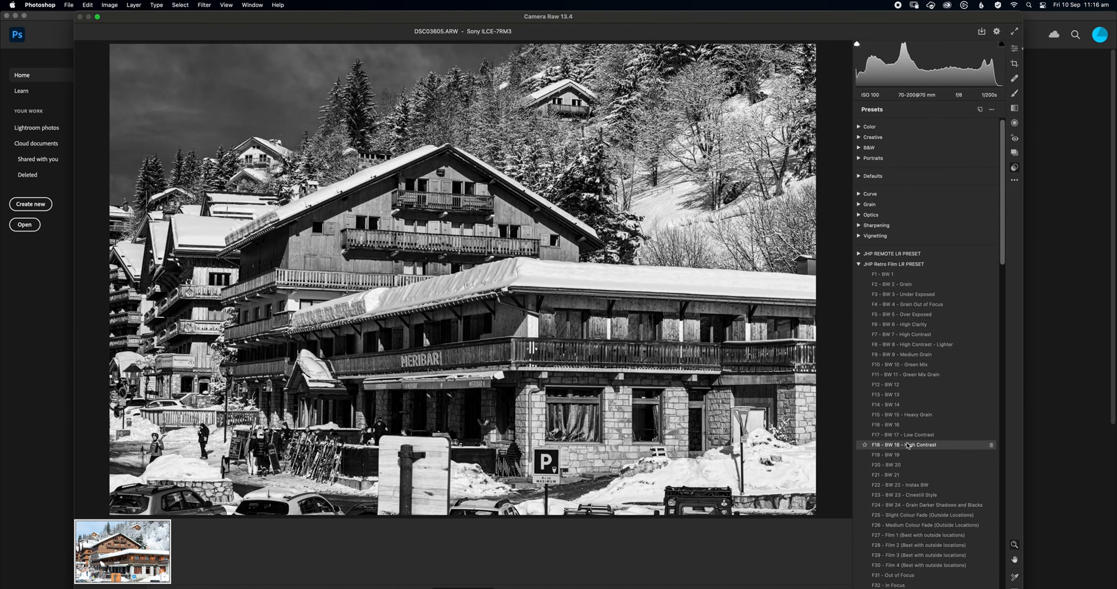
{"action": "left_click", "coordinate": [909, 446]}
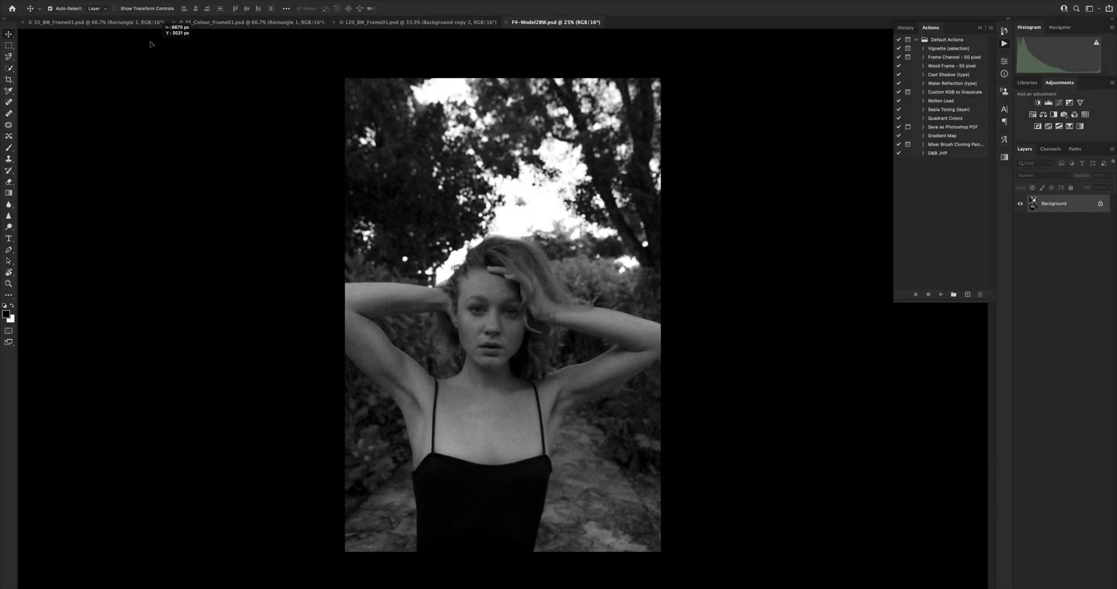
Bring the F4-Model2BW.psd portrait into 35_BW_Frame01.psd as the top layer and scale it to about 67.5% over the film frame.
{"action": "left_click", "coordinate": [121, 26]}
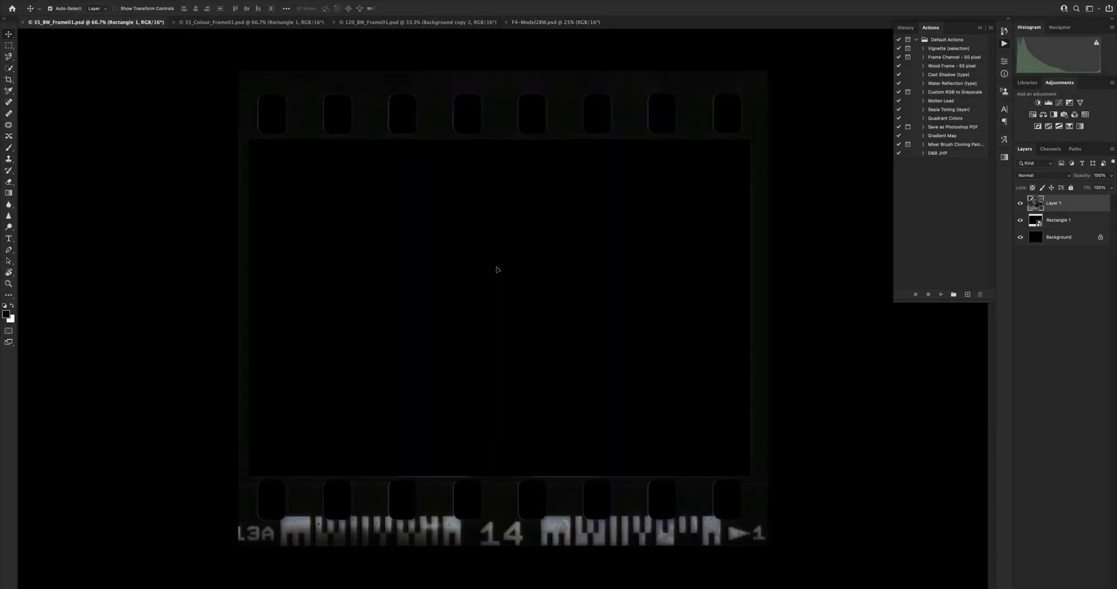
{"action": "key", "text": "ctrl+v"}
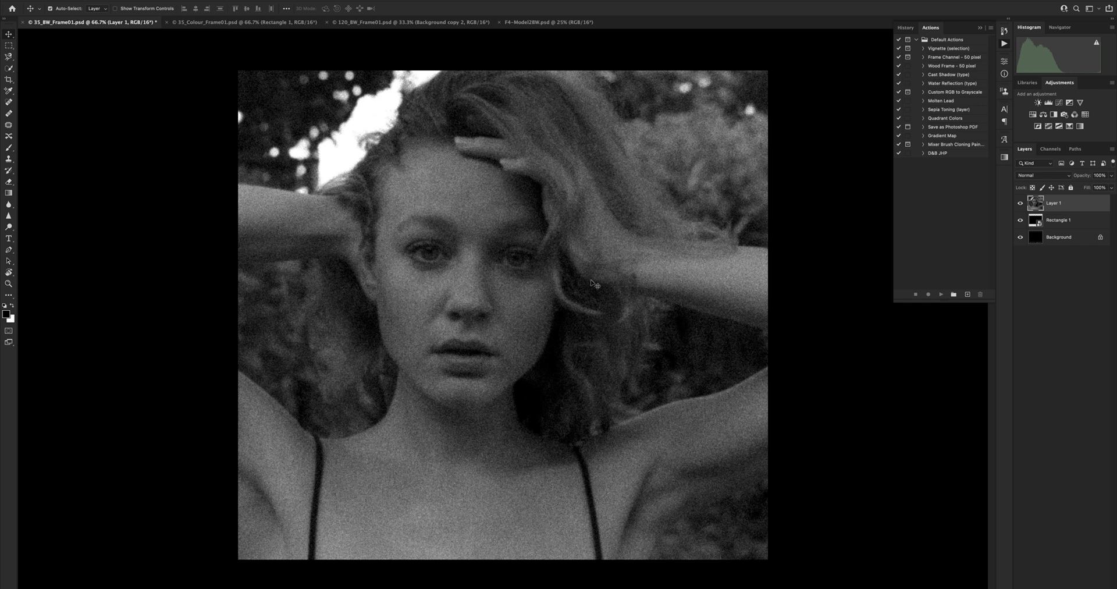
{"action": "key", "text": "super"}
{"action": "key", "text": "super+t"}
{"action": "key", "text": "super+minus"}
{"action": "key", "text": "super+minus"}
{"action": "key", "text": "super+minus"}
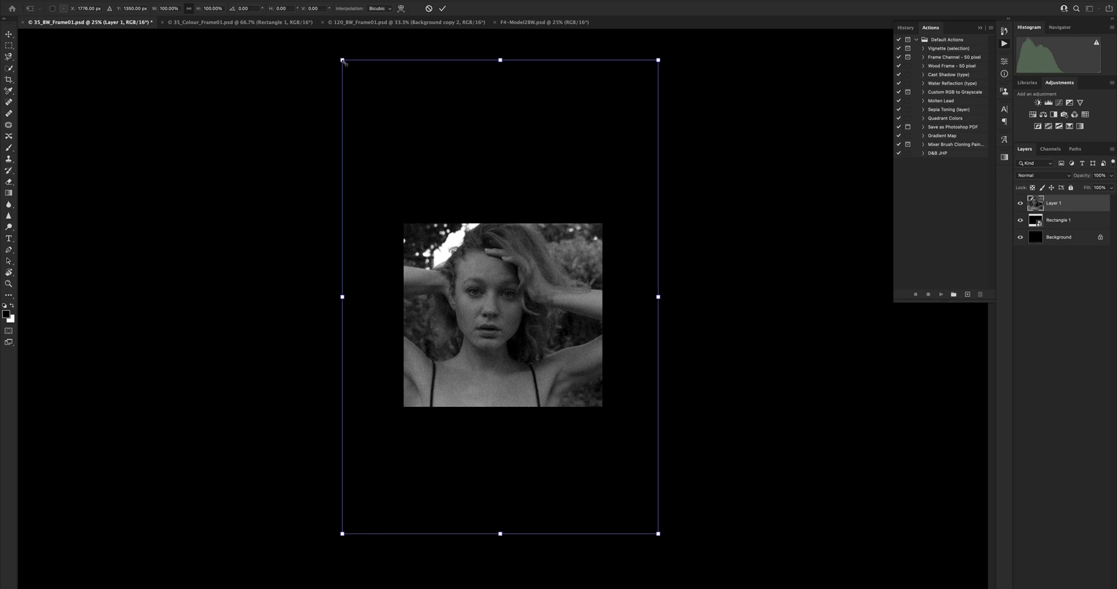
{"action": "left_click_drag", "start_coordinate": [343, 64], "coordinate": [387, 148]}
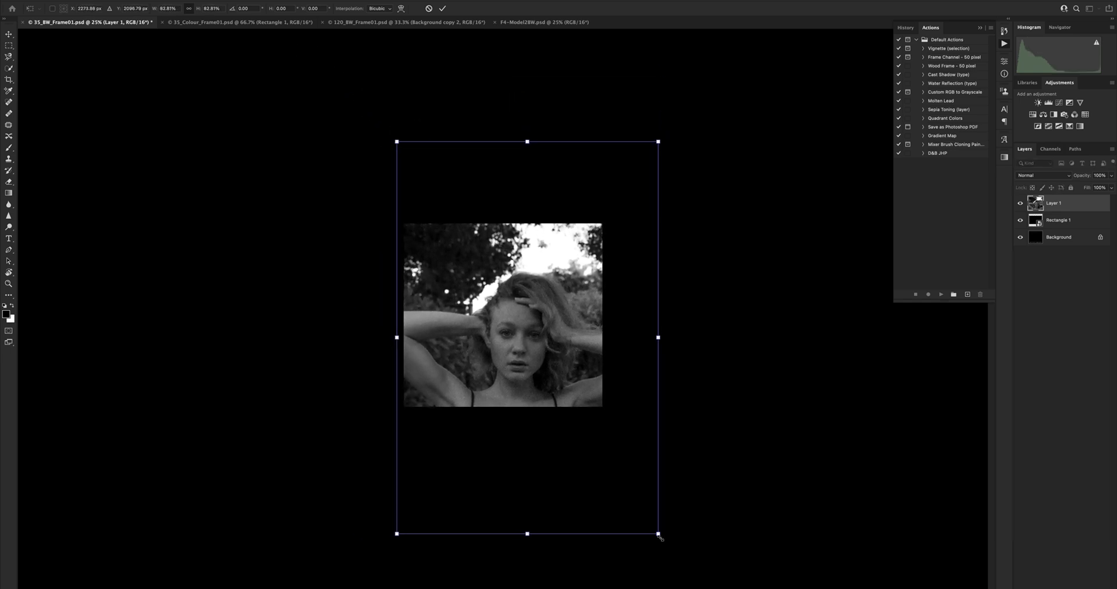
{"action": "left_click_drag", "start_coordinate": [660, 534], "coordinate": [618, 459]}
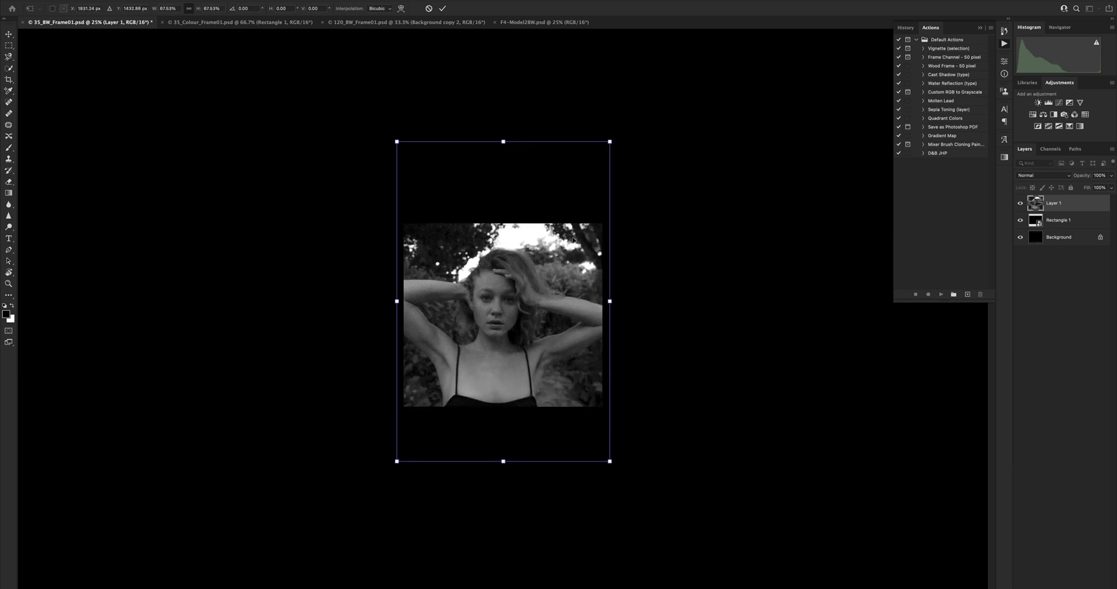
{"action": "key", "text": "Return"}
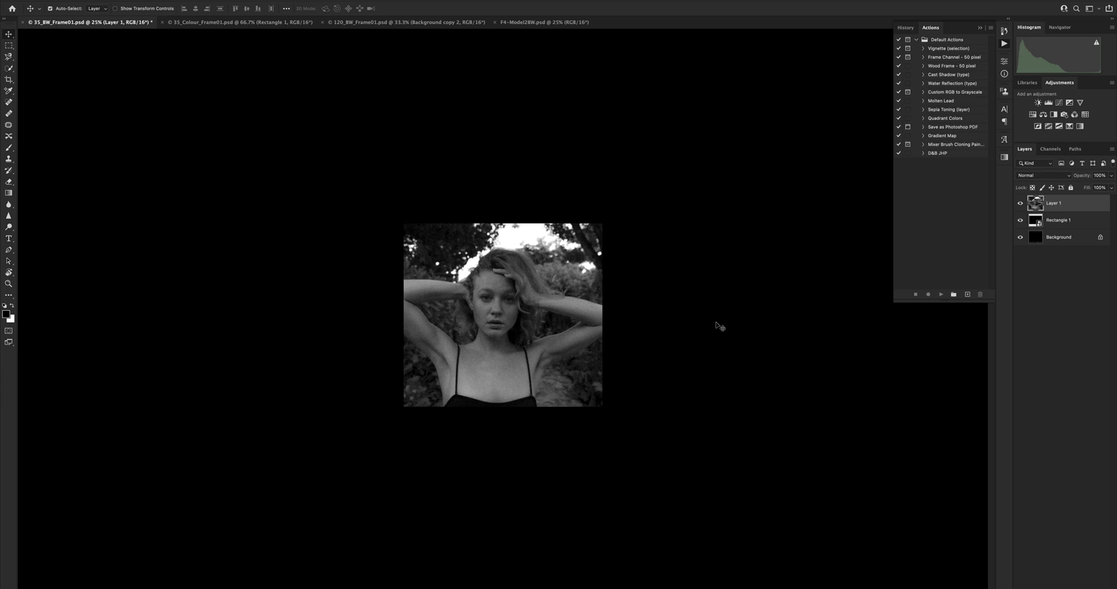
Clip the portrait layer to the Rectangle 1 layer with a clipping mask.
{"action": "key", "text": "super+plus"}
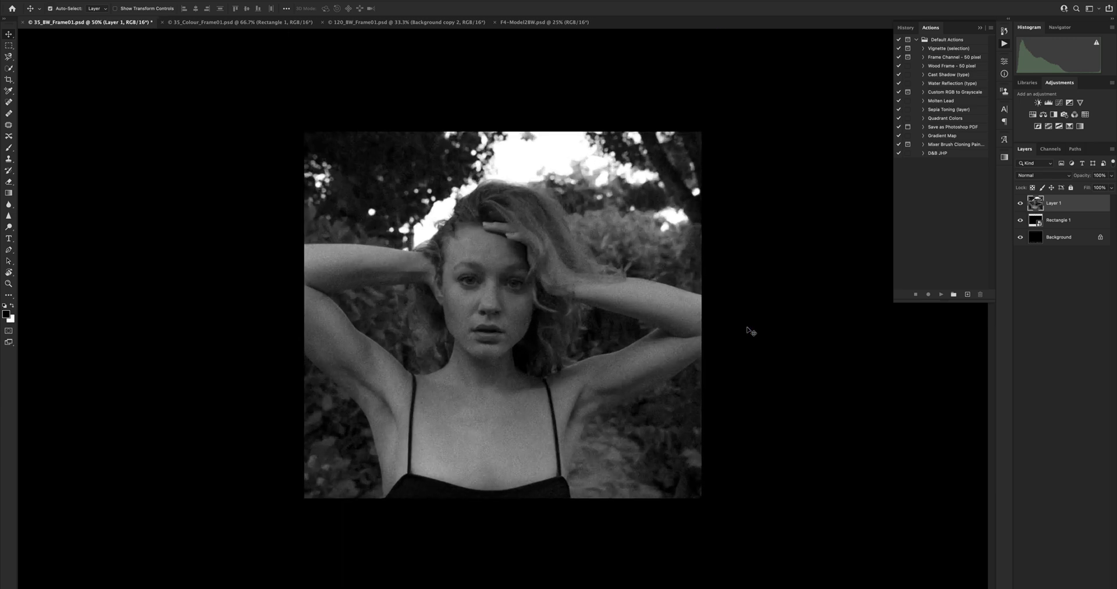
{"action": "right_click", "coordinate": [1065, 204]}
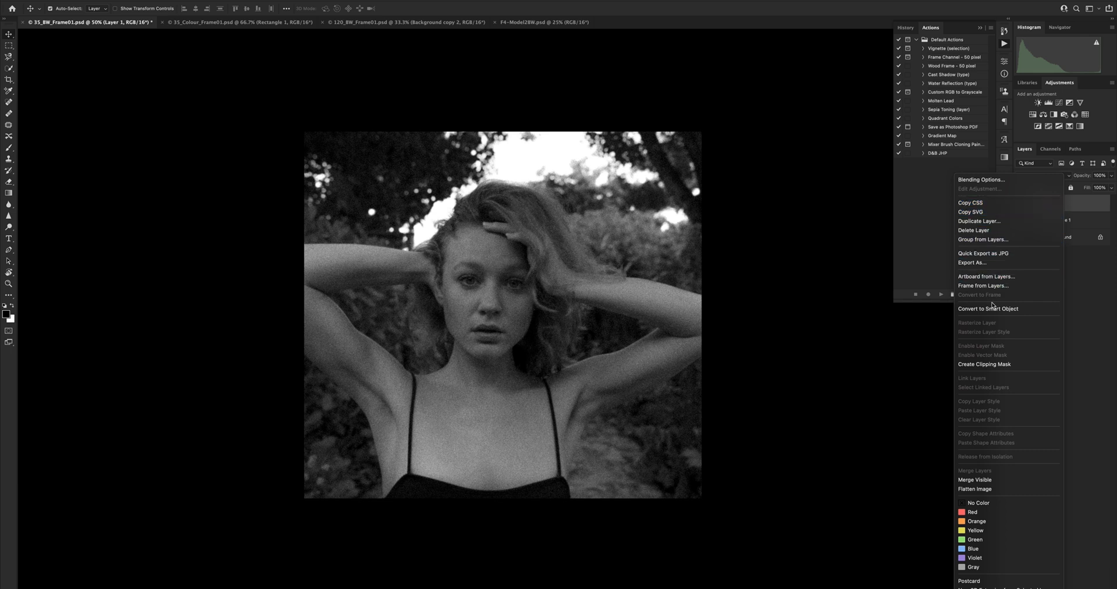
{"action": "left_click", "coordinate": [979, 364]}
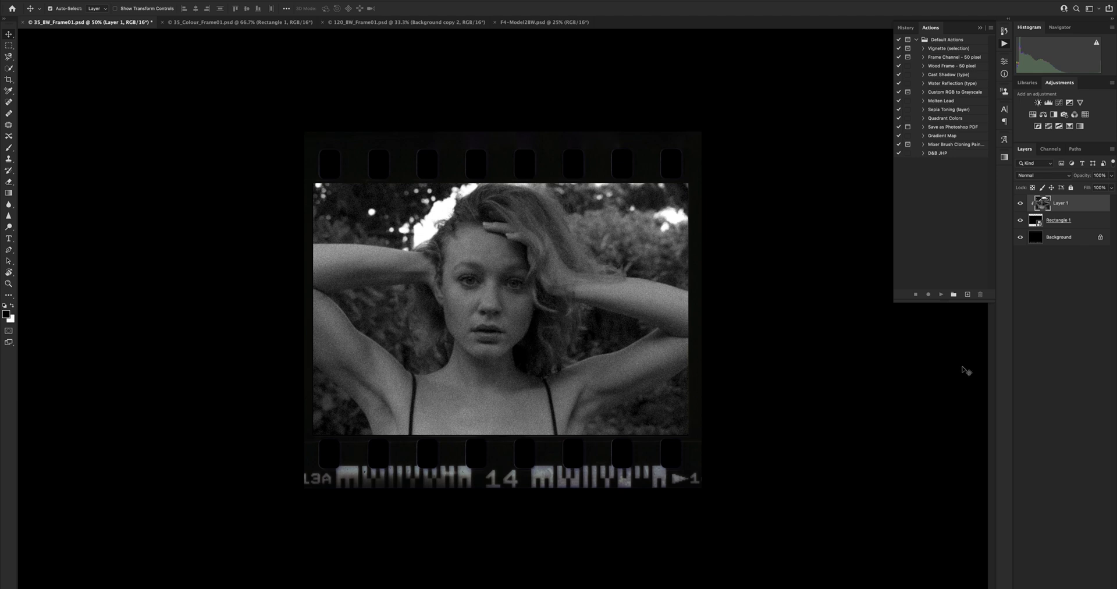
Apply a Gaussian Blur with a 5.0 pixel radius to the Rectangle 1 layer.
{"action": "left_click", "coordinate": [1090, 222]}
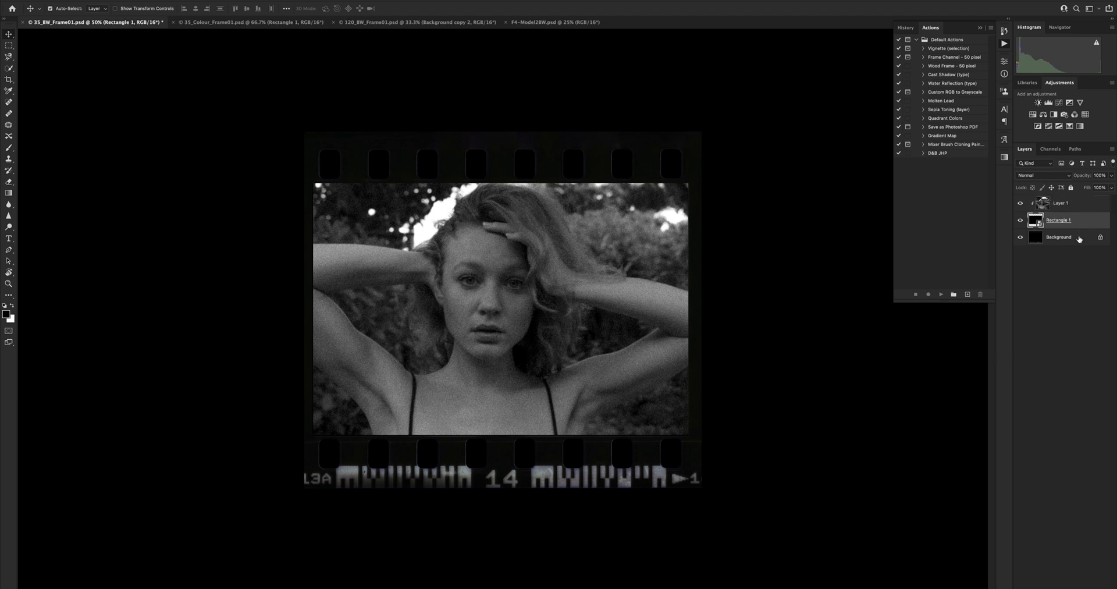
{"action": "left_click", "coordinate": [200, 2]}
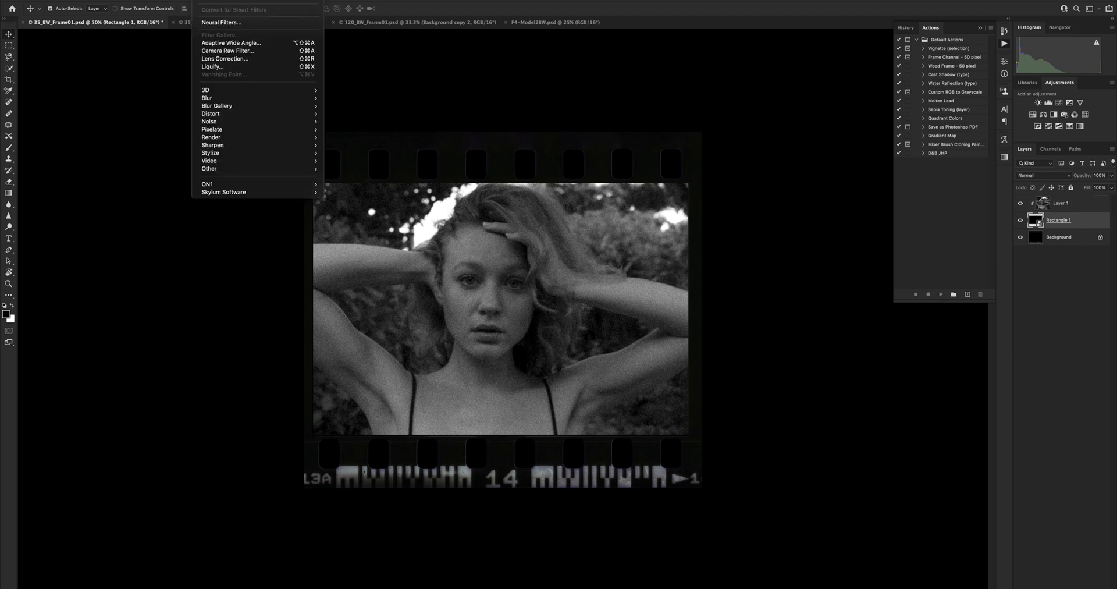
{"action": "mouse_move", "coordinate": [216, 99]}
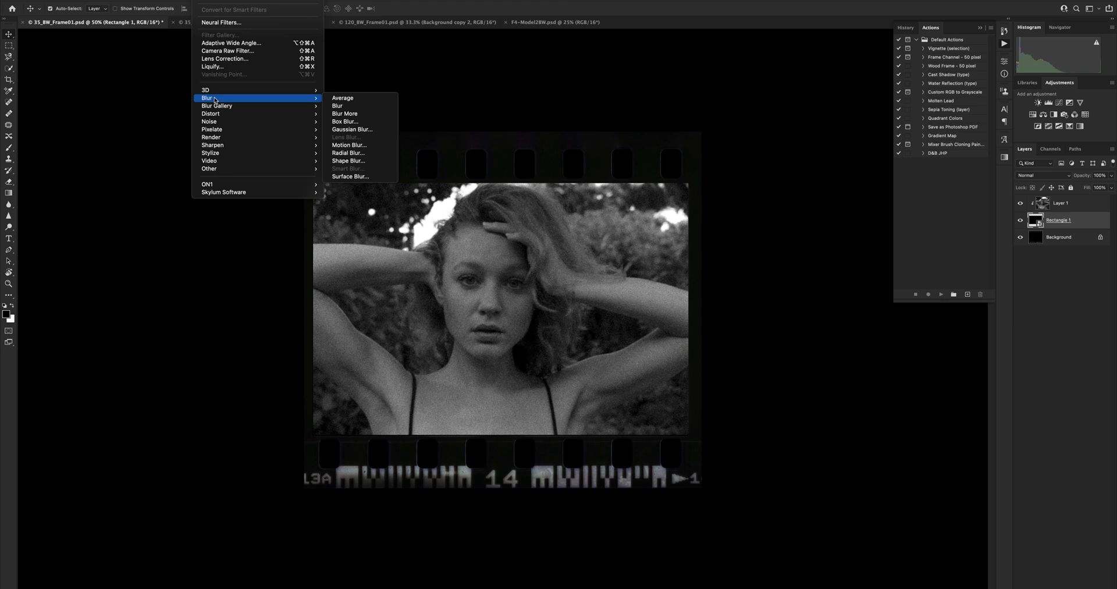
{"action": "left_click", "coordinate": [348, 129]}
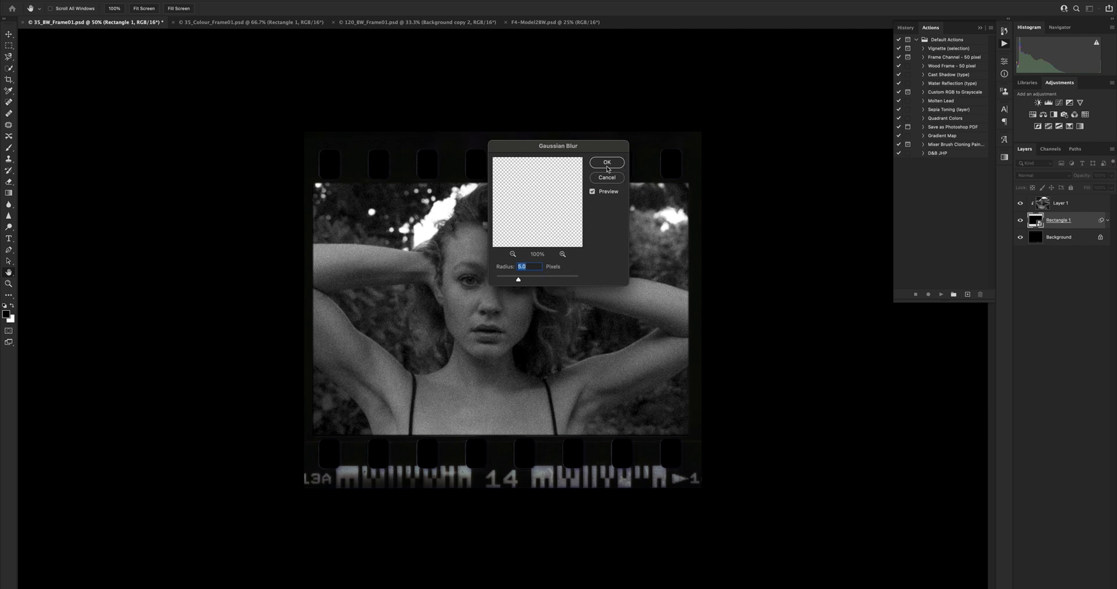
{"action": "left_click", "coordinate": [607, 163]}
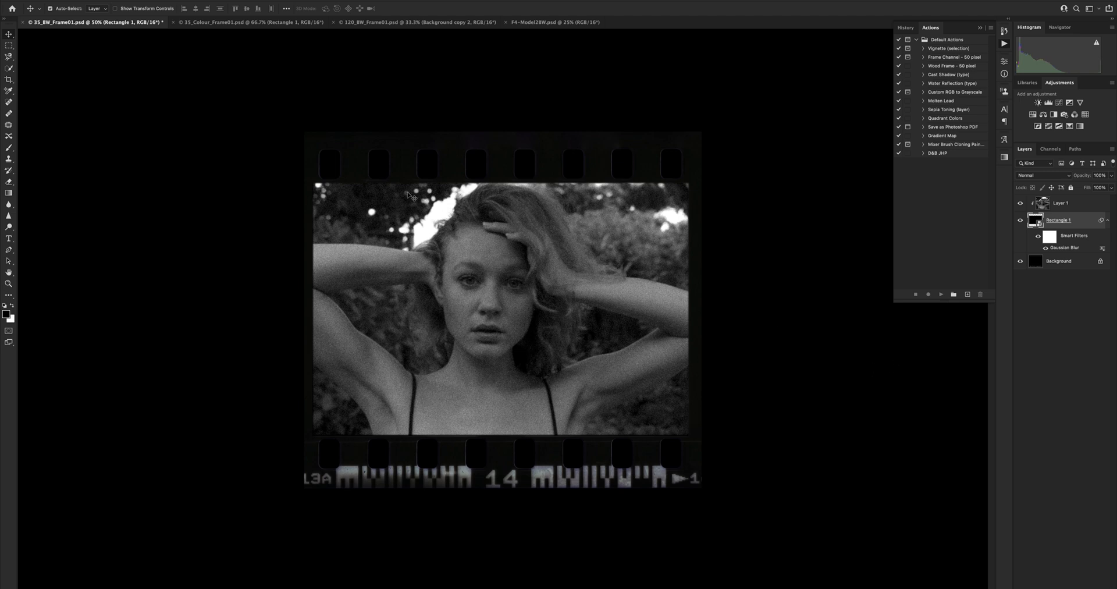
Bring the portrait from F4-Model2BW.psd into 35_Colour_Frame01.psd as a new layer above Rectangle 1.
{"action": "left_click", "coordinate": [197, 23]}
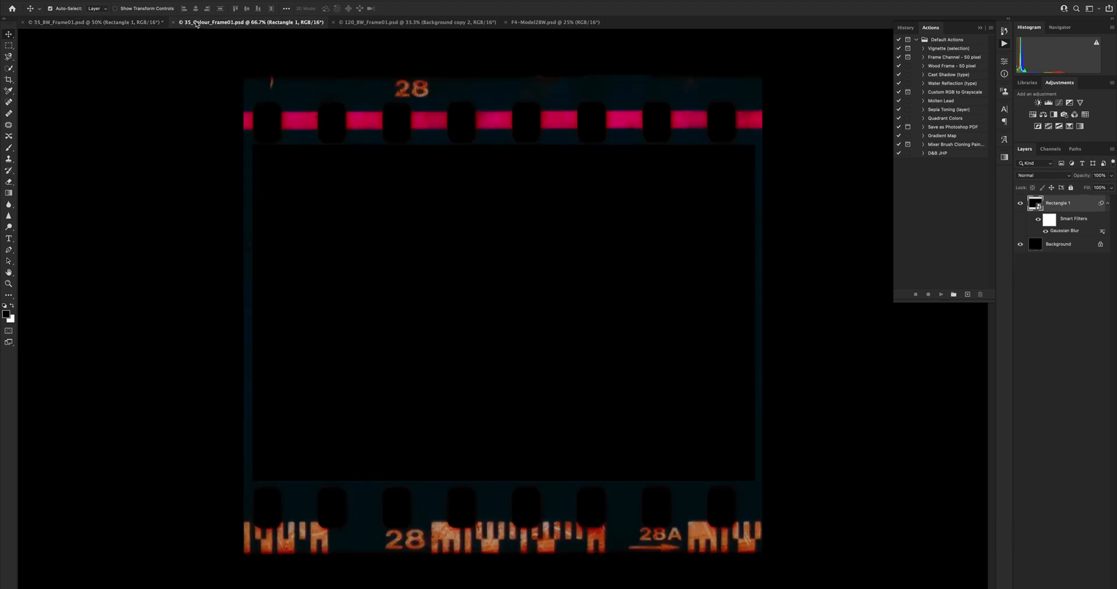
{"action": "left_click", "coordinate": [542, 23]}
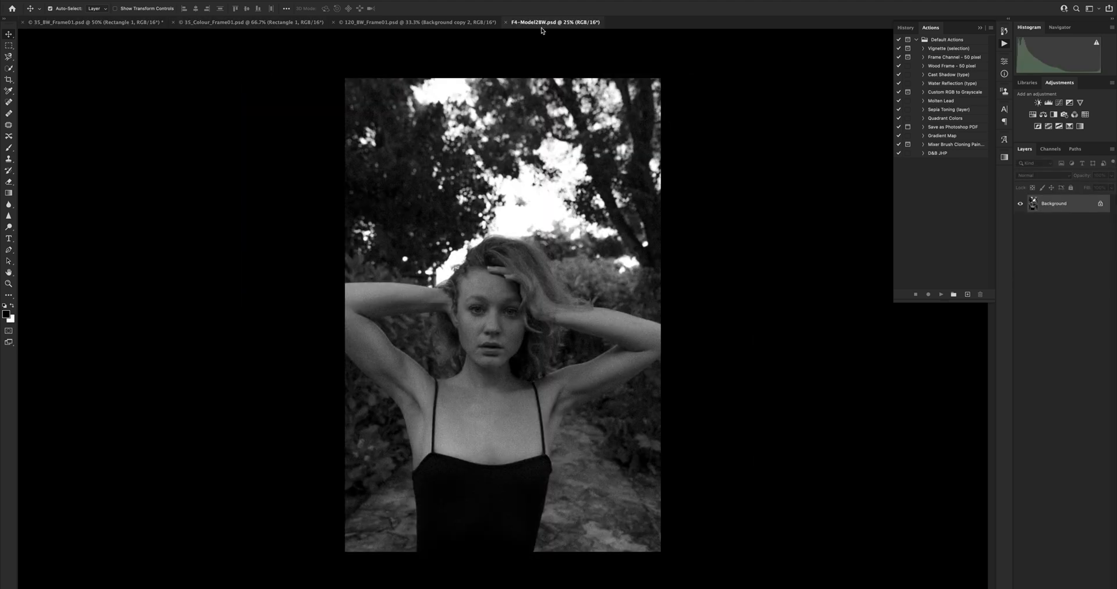
{"action": "left_click", "coordinate": [263, 25]}
{"action": "left_click_drag", "start_coordinate": [547, 298], "coordinate": [549, 296]}
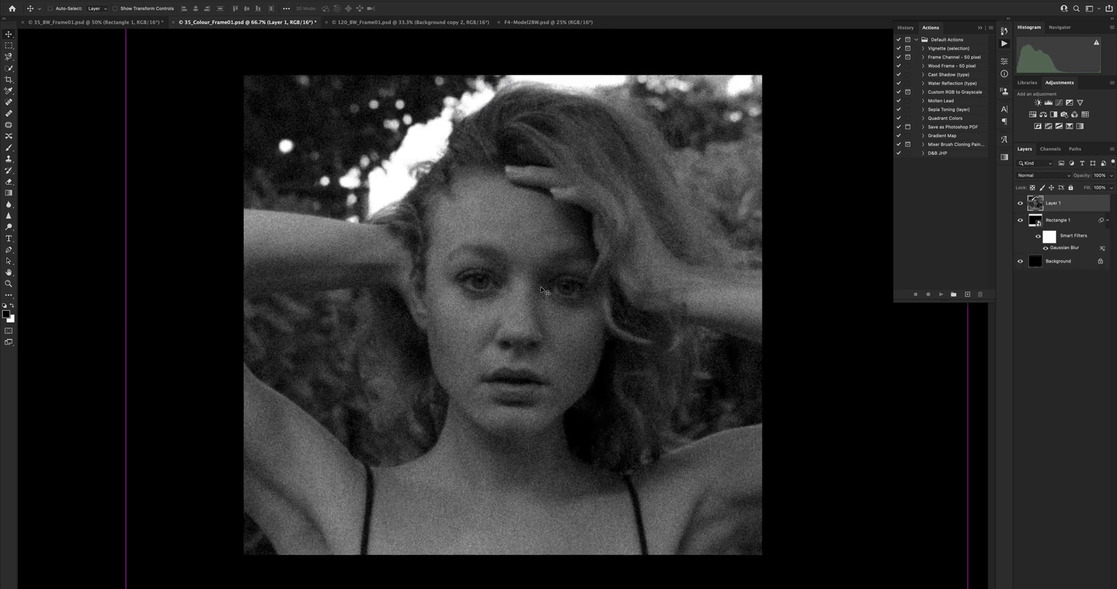
Scale the portrait layer in 35_Colour_Frame01.psd to about 73% and position the model centrally over the film frame.
{"action": "key", "text": "super+minus"}
{"action": "key", "text": "super+minus"}
{"action": "key", "text": "super+minus"}
{"action": "key", "text": "super+t"}
{"action": "left_click_drag", "start_coordinate": [677, 70], "coordinate": [616, 162]}
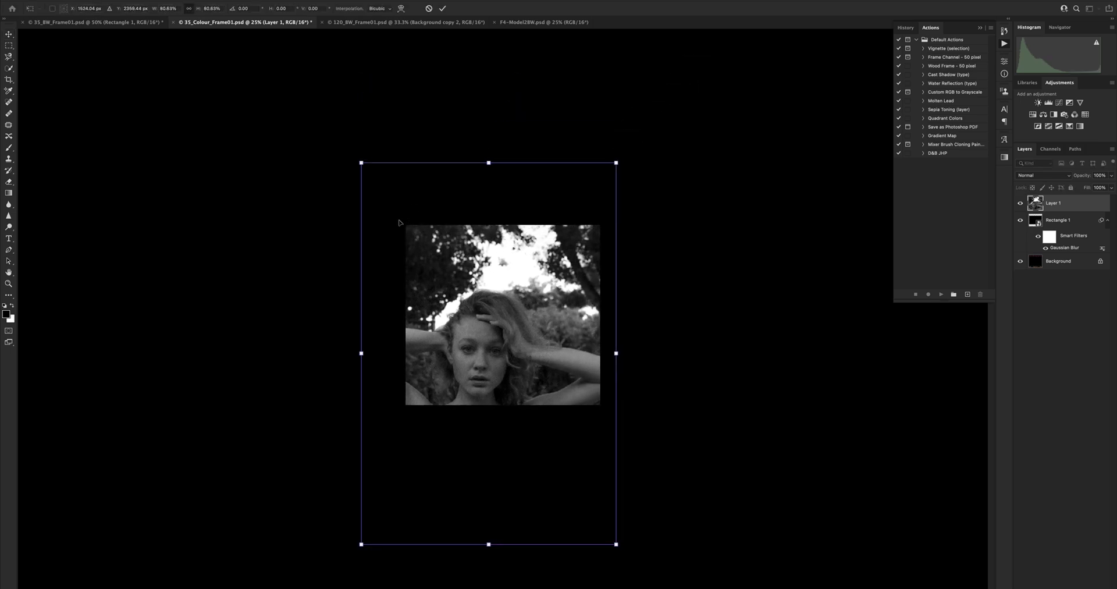
{"action": "left_click_drag", "start_coordinate": [359, 162], "coordinate": [388, 202]}
{"action": "left_click_drag", "start_coordinate": [500, 310], "coordinate": [502, 244]}
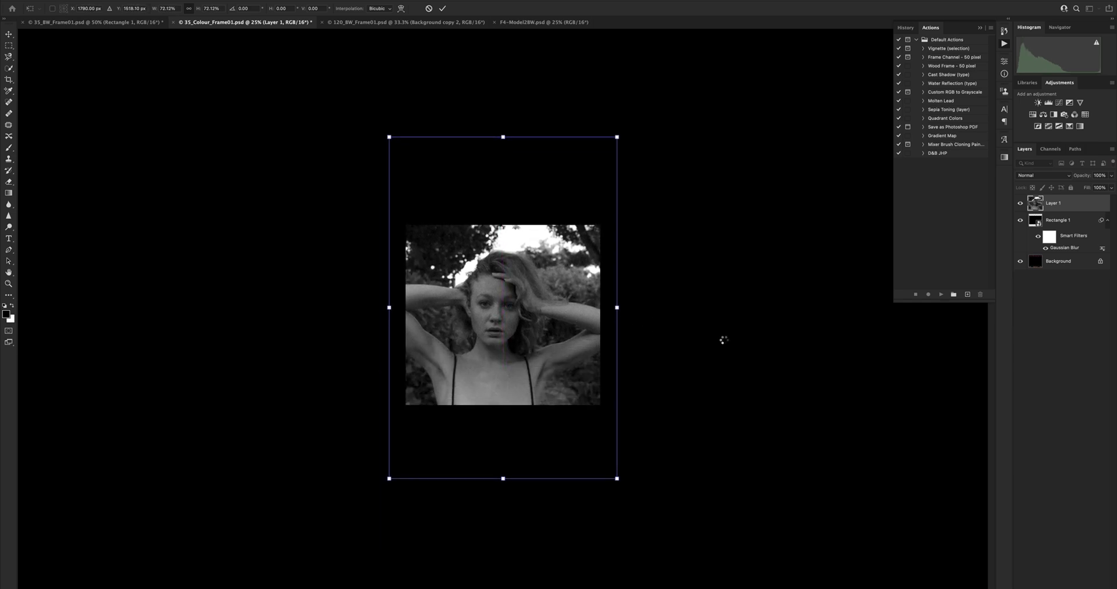
{"action": "key", "text": "Return"}
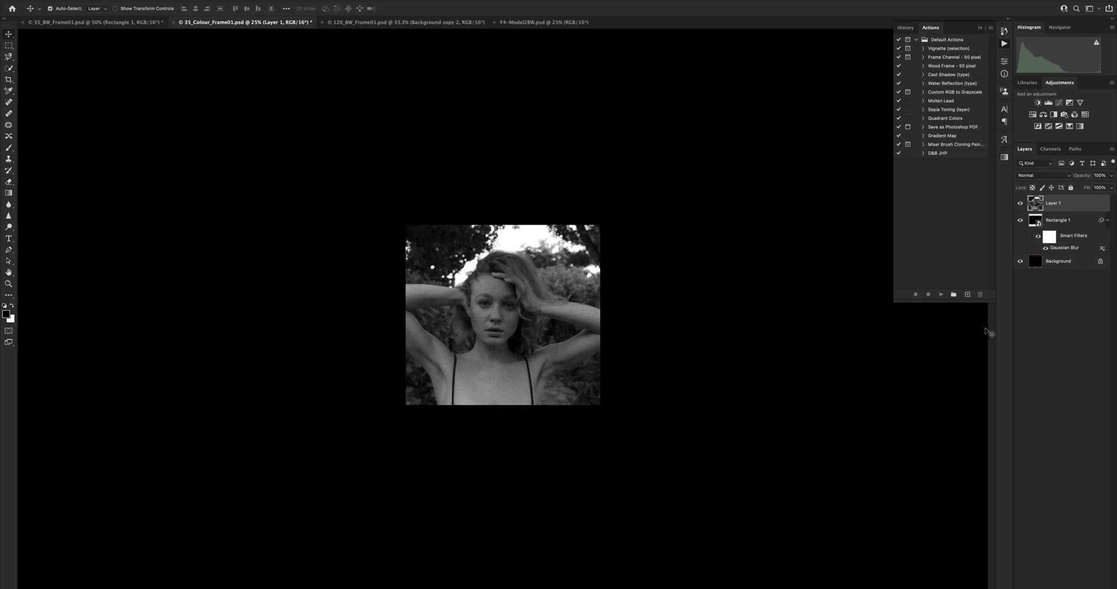
{"action": "key", "text": "ctrl+plus"}
{"action": "key", "text": "ctrl+plus"}
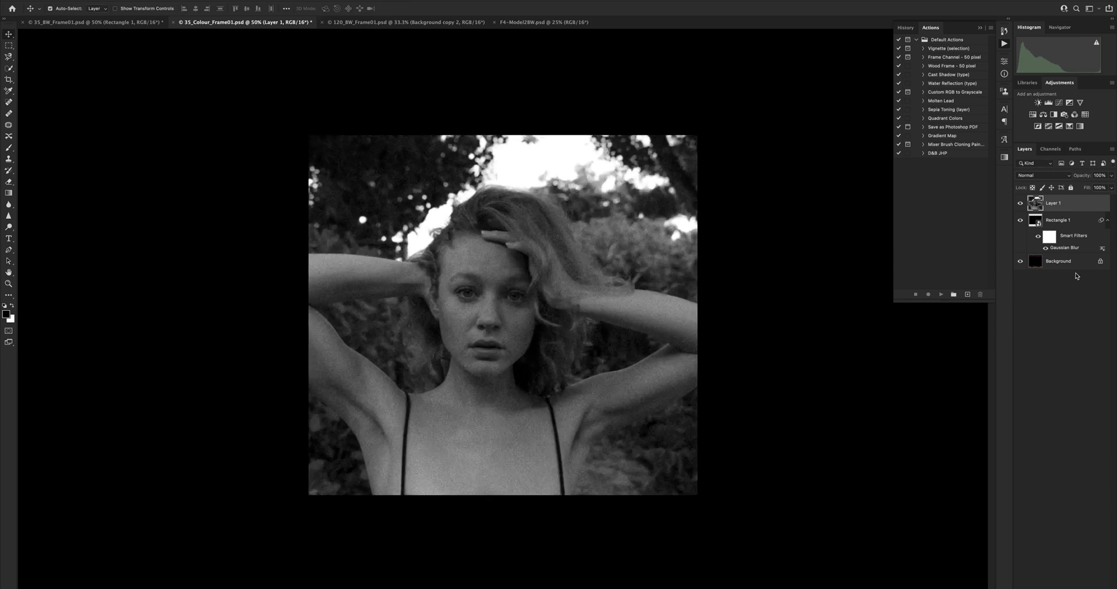
Clip the portrait layer to the Rectangle 1 layer in 35_Colour_Frame01.psd and shift the model slightly to the right within the frame.
{"action": "right_click", "coordinate": [1062, 210]}
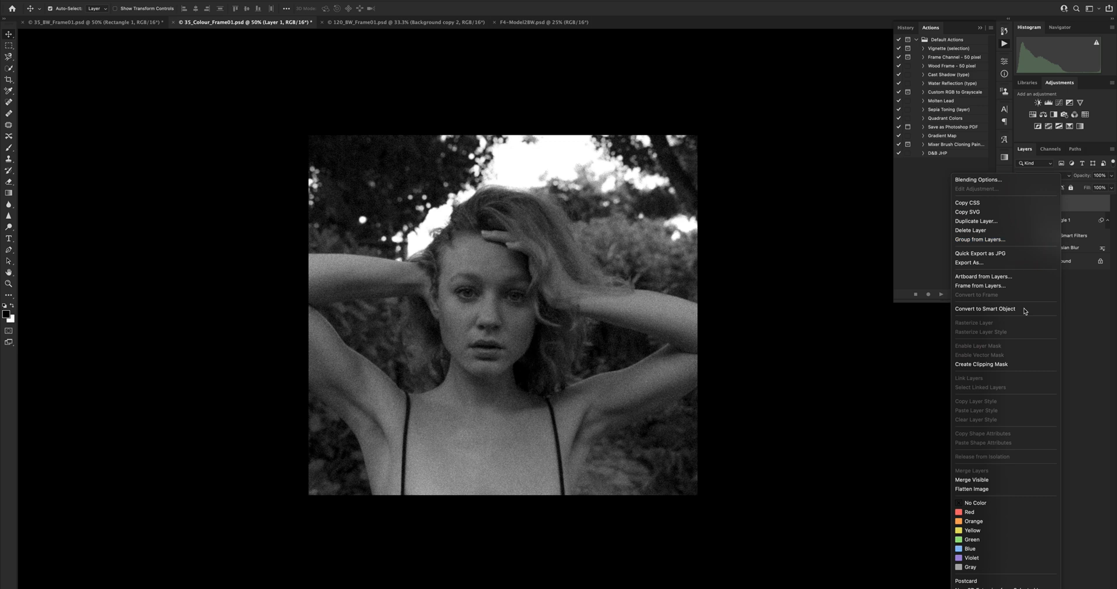
{"action": "left_click", "coordinate": [1009, 365]}
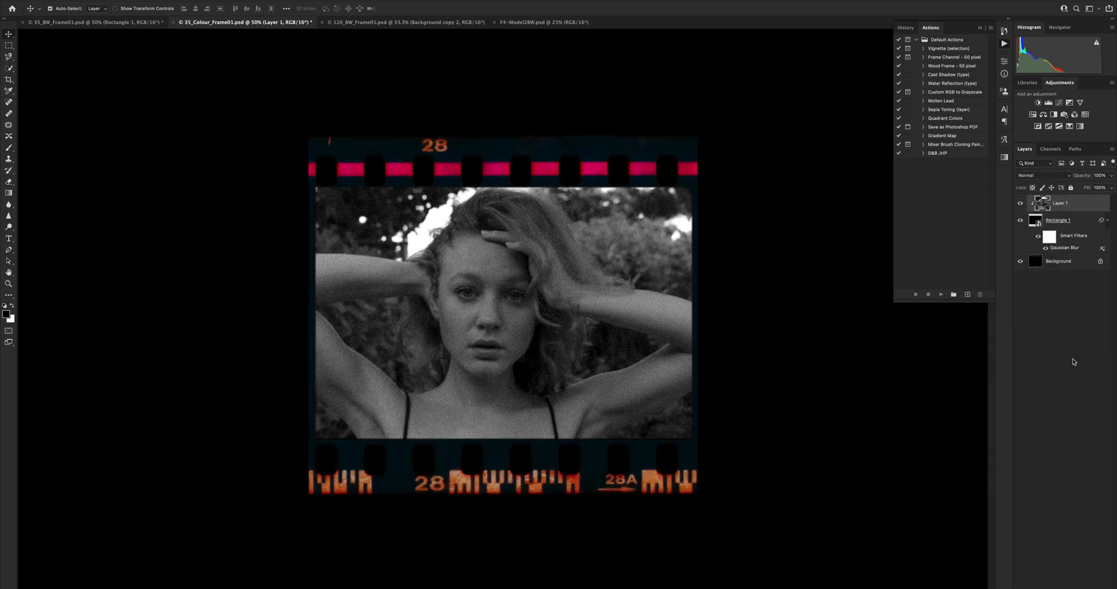
{"action": "mouse_move", "coordinate": [522, 283]}
{"action": "left_mouse_down"}
{"action": "mouse_move", "coordinate": [544, 265]}
{"action": "mouse_move", "coordinate": [542, 283]}
{"action": "left_mouse_up"}
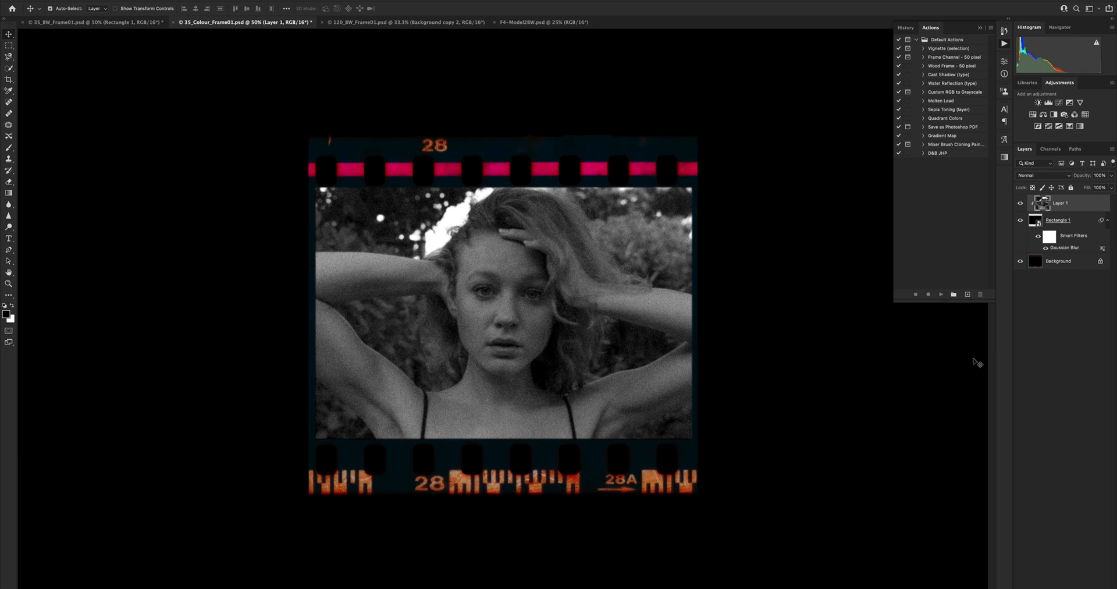
Bring the portrait from F4-Model2BW.psd into 120_BW_Frame01.psd as a new layer above Background copy 2.
{"action": "left_click", "coordinate": [409, 24]}
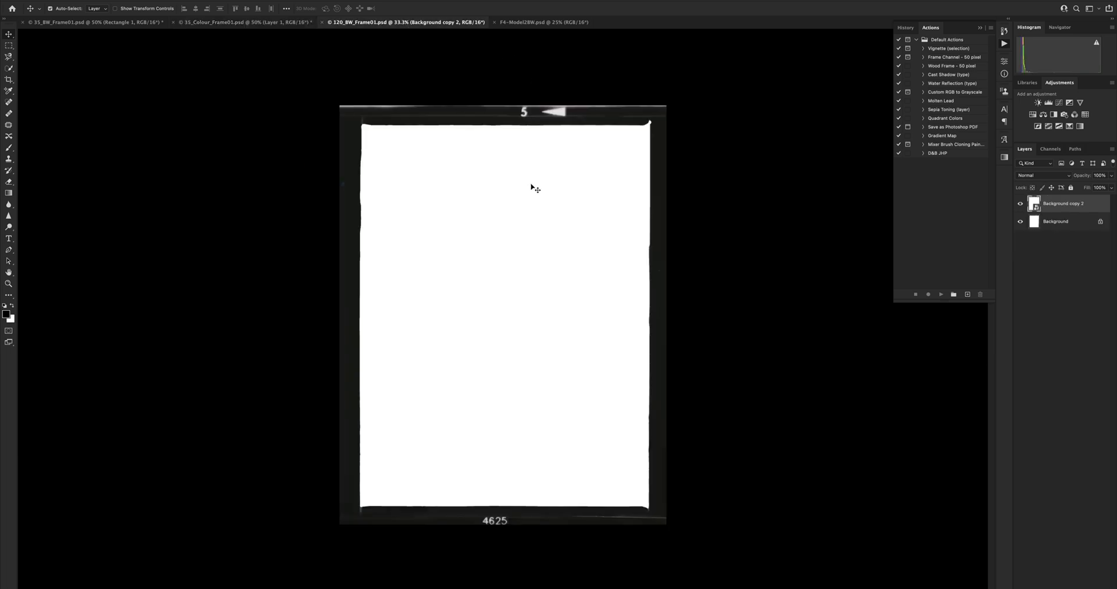
{"action": "left_click", "coordinate": [557, 23]}
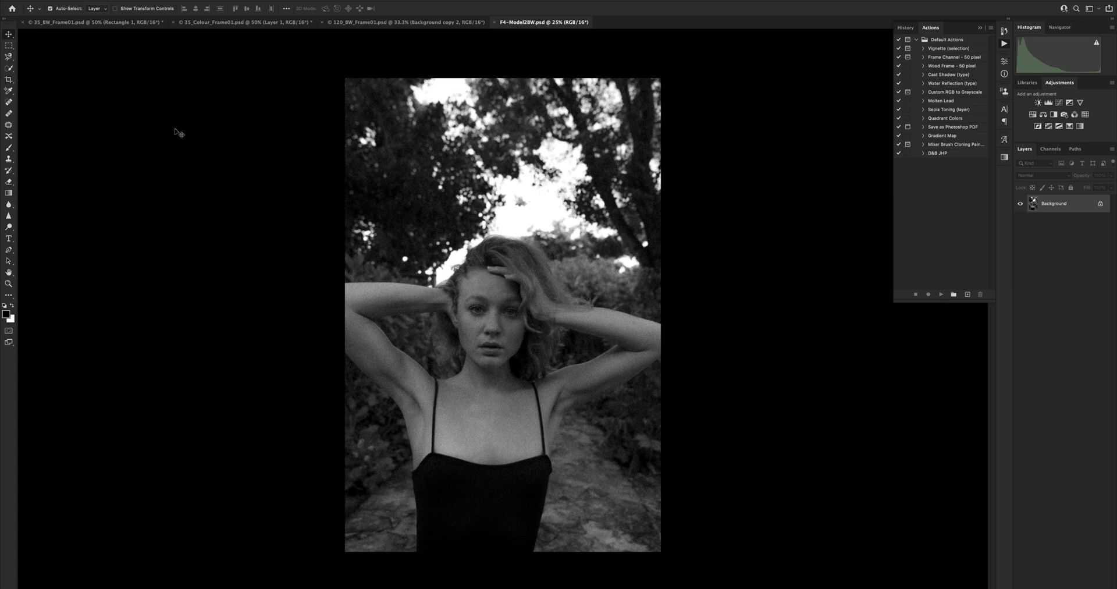
{"action": "left_click", "coordinate": [411, 23]}
{"action": "left_click_drag", "start_coordinate": [453, 147], "coordinate": [518, 285]}
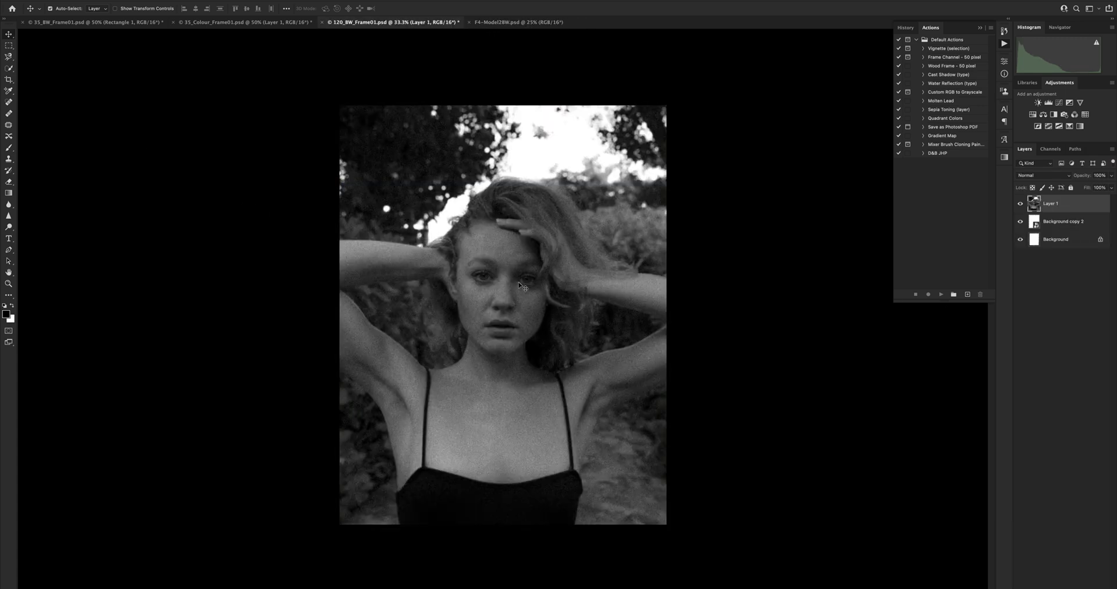
Scale the portrait layer to about 89%, centred over the 120 frame, and clip it to the Background copy 2 layer.
{"action": "key", "text": "super+minus"}
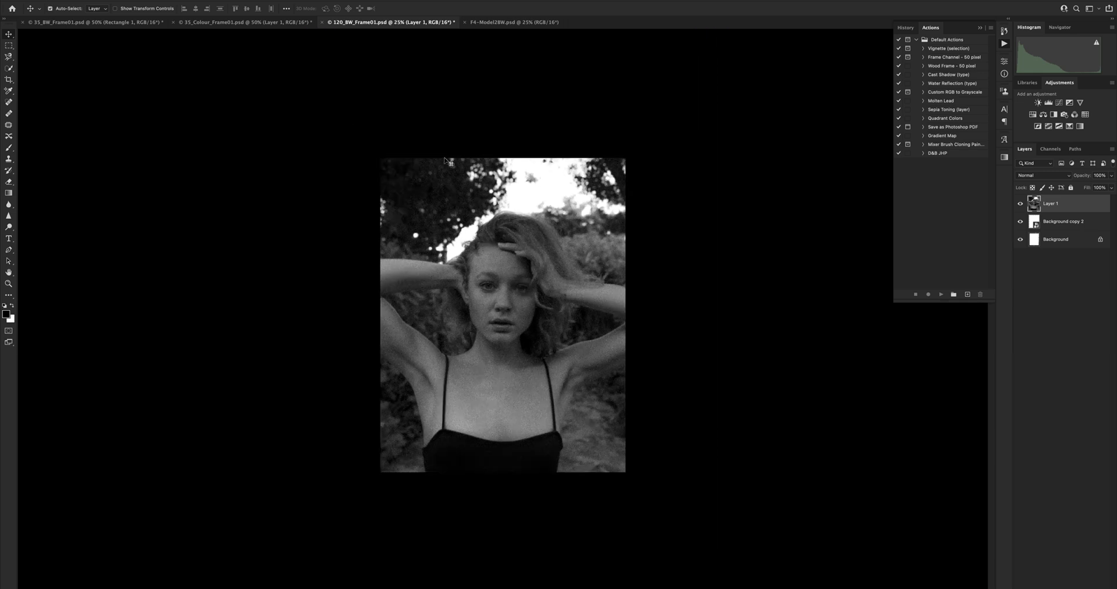
{"action": "key", "text": "super+t"}
{"action": "left_click_drag", "start_coordinate": [671, 53], "coordinate": [636, 107]}
{"action": "left_click_drag", "start_coordinate": [578, 192], "coordinate": [585, 158]}
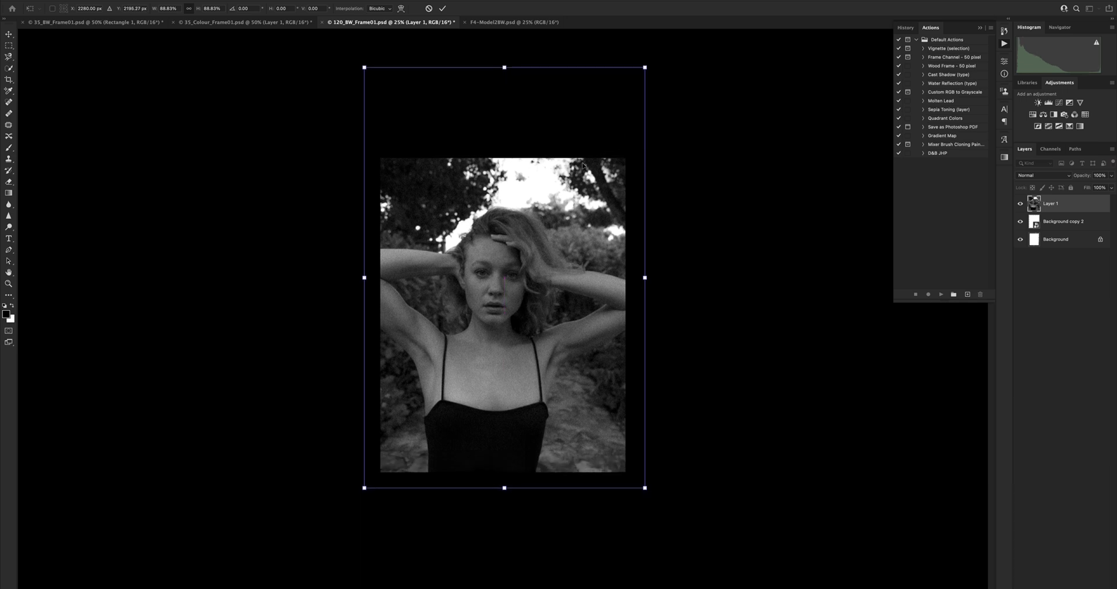
{"action": "key", "text": "Return"}
{"action": "right_click", "coordinate": [1074, 205]}
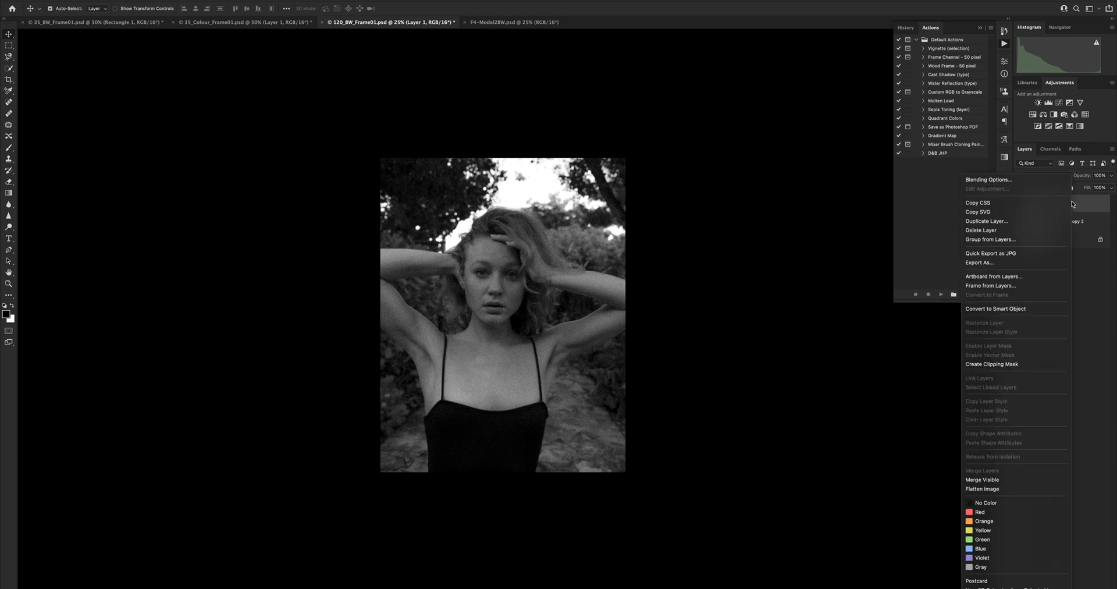
{"action": "left_click", "coordinate": [1016, 365]}
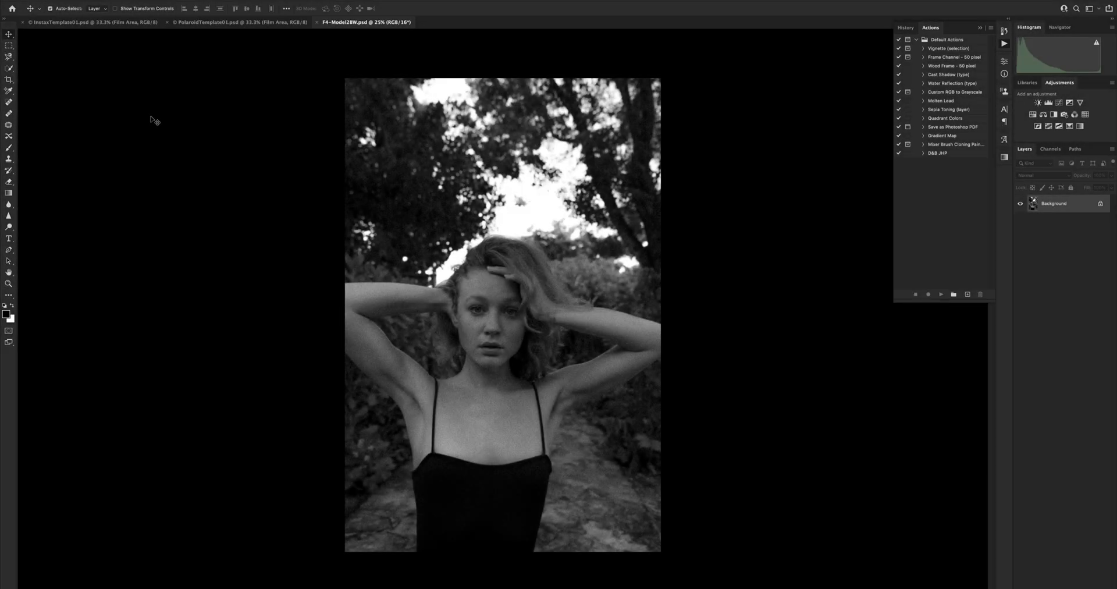
Bring the portrait from F4-Model2BW.psd into InstaxTemplate01.psd as a new layer above Film Area.
{"action": "left_click", "coordinate": [75, 23]}
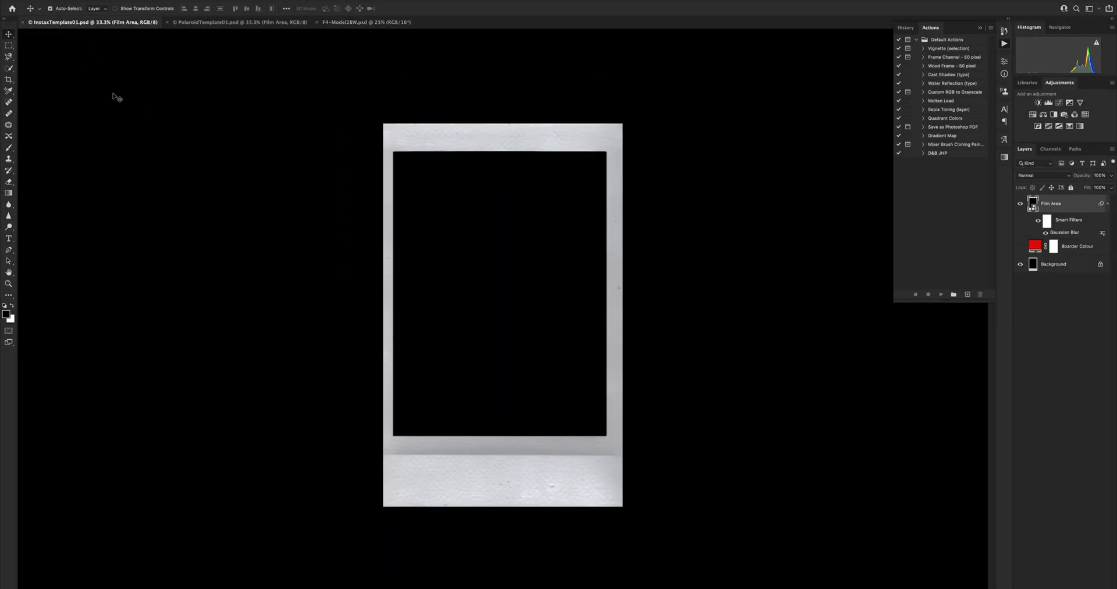
{"action": "left_click", "coordinate": [226, 23]}
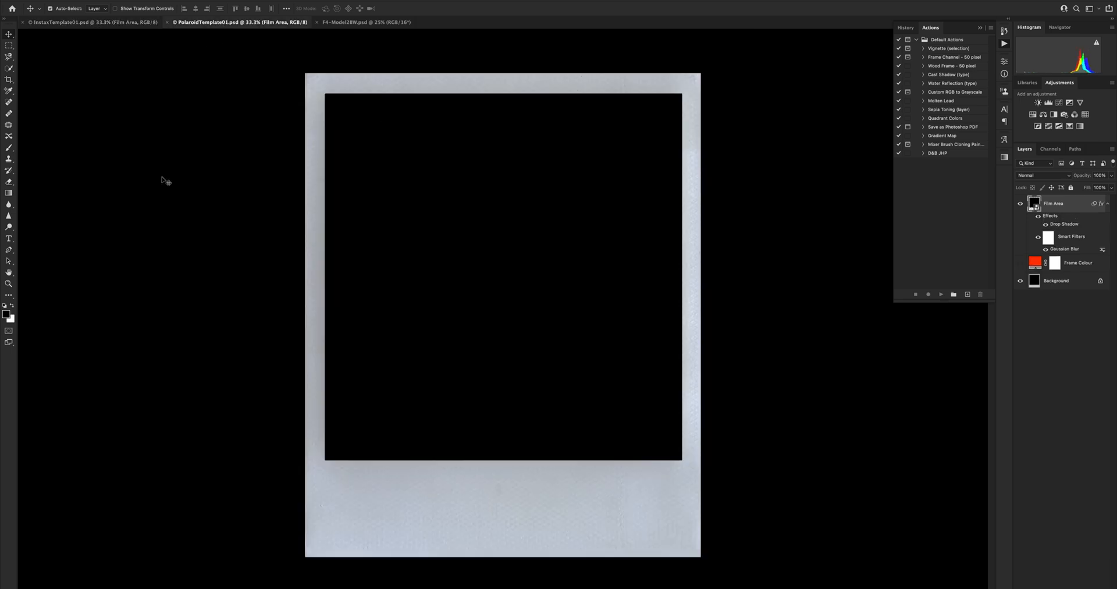
{"action": "left_click", "coordinate": [353, 25]}
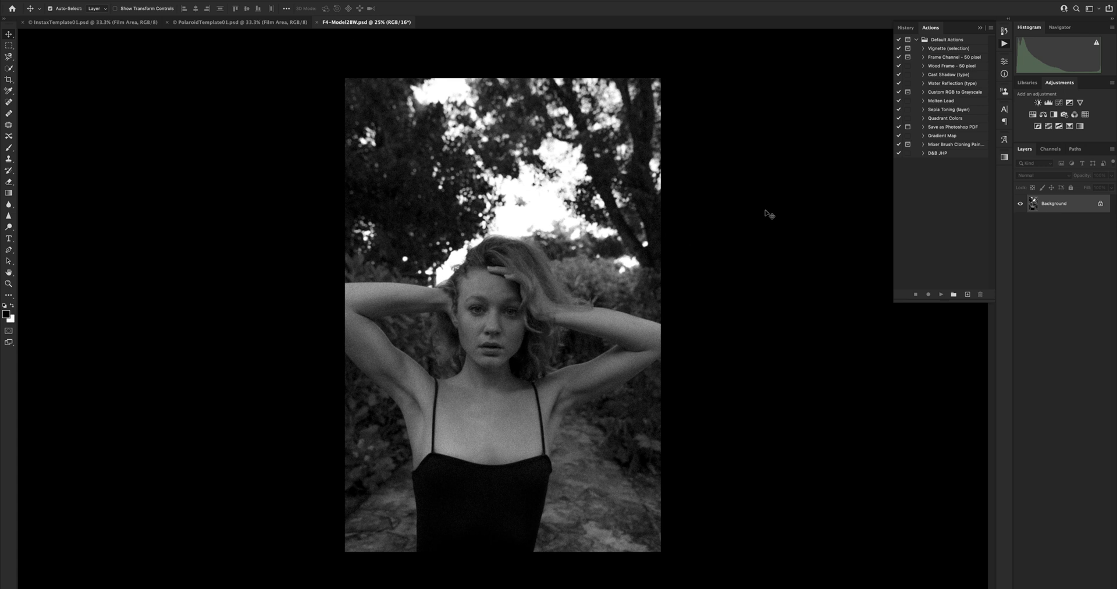
{"action": "left_click", "coordinate": [72, 24]}
{"action": "key", "text": "ctrl+v"}
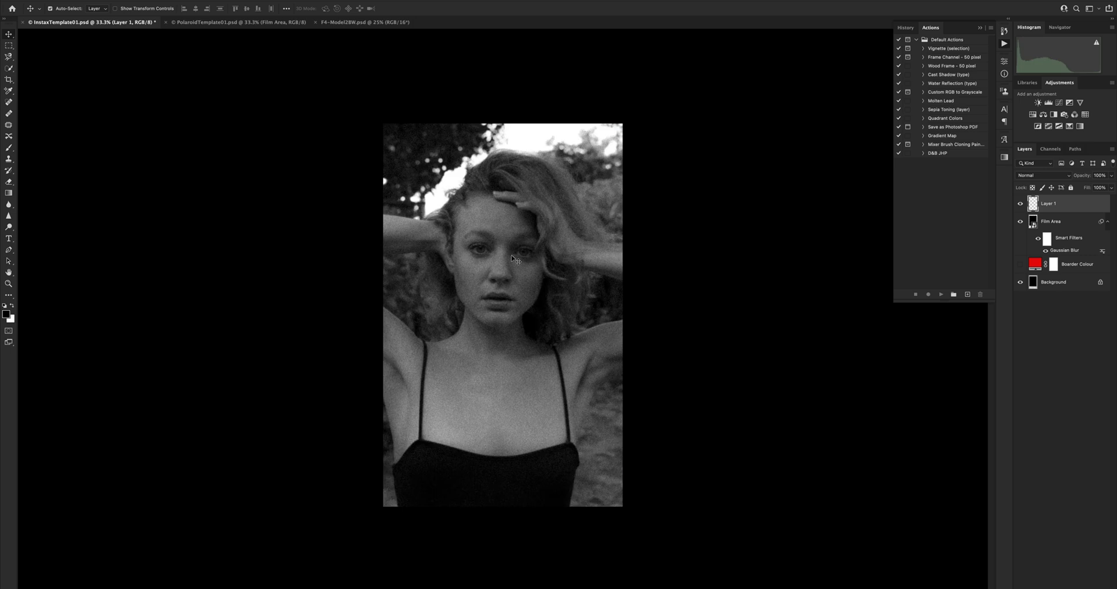
Scale the portrait to about 90%, positioned over the Instax film area, and clip it to the Film Area layer.
{"action": "key", "text": "ctrl+t"}
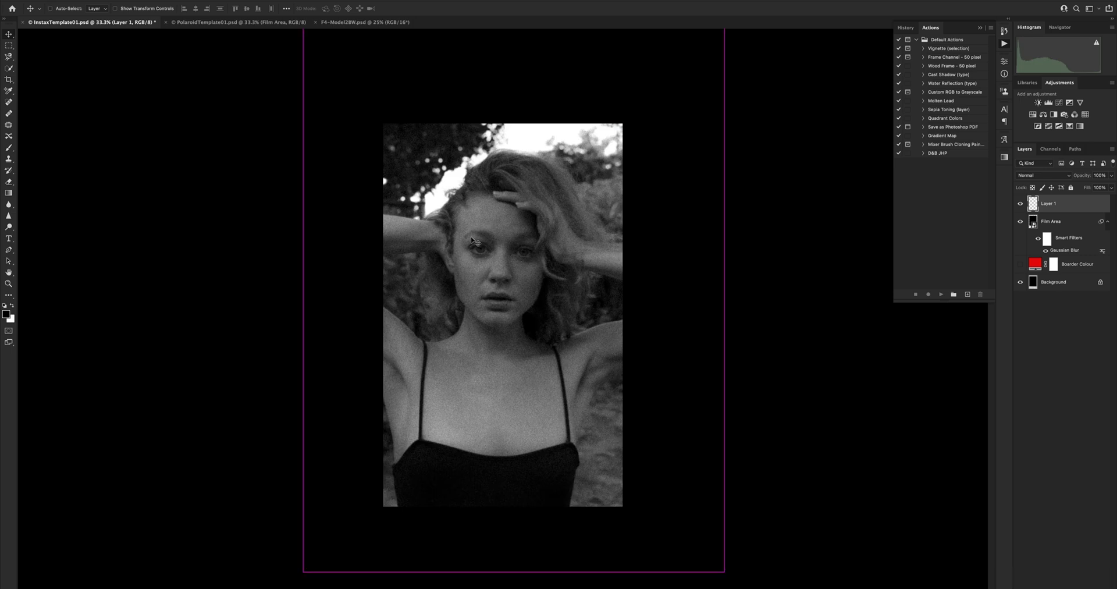
{"action": "left_click_drag", "start_coordinate": [302, 572], "coordinate": [423, 465]}
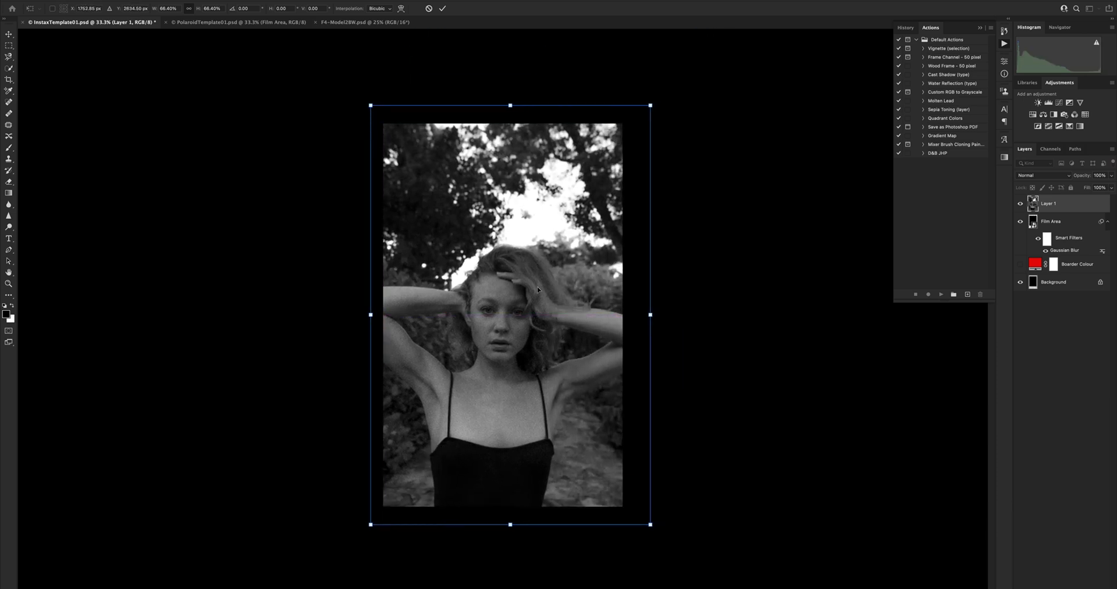
{"action": "left_click_drag", "start_coordinate": [650, 106], "coordinate": [702, 24]}
{"action": "left_click_drag", "start_coordinate": [518, 279], "coordinate": [512, 307]}
{"action": "left_click_drag", "start_coordinate": [344, 59], "coordinate": [252, 29]}
{"action": "left_click_drag", "start_coordinate": [434, 232], "coordinate": [469, 196]}
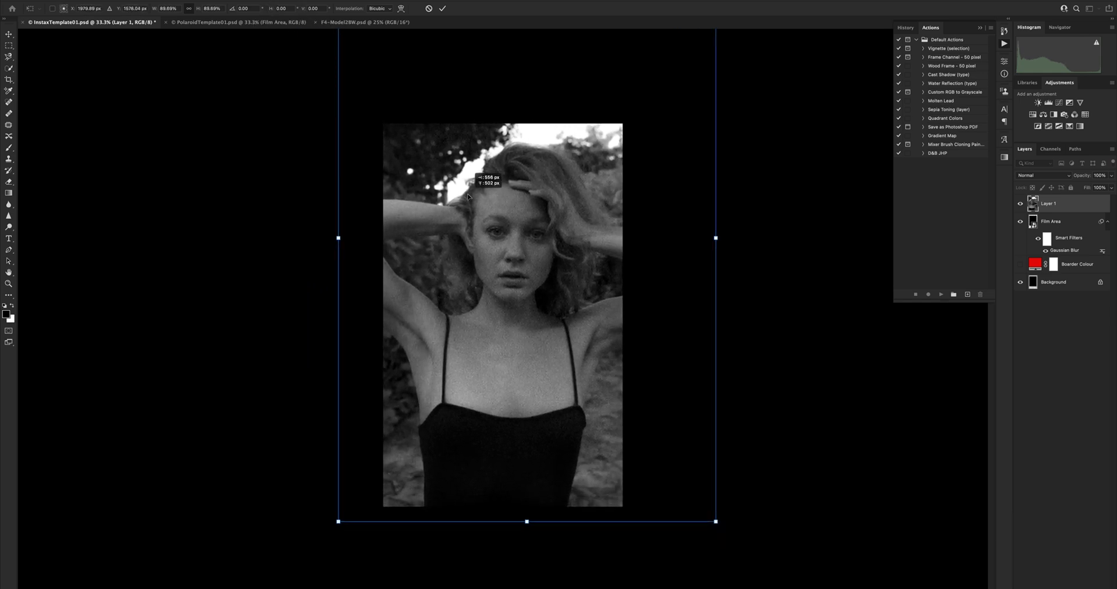
{"action": "key", "text": "Return"}
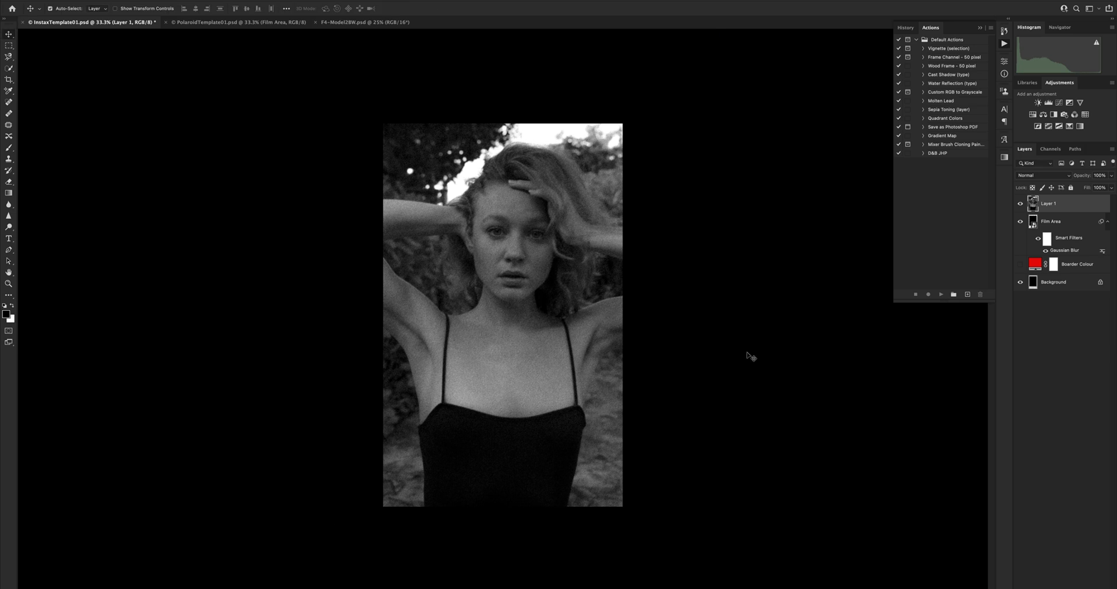
{"action": "right_click", "coordinate": [1067, 210]}
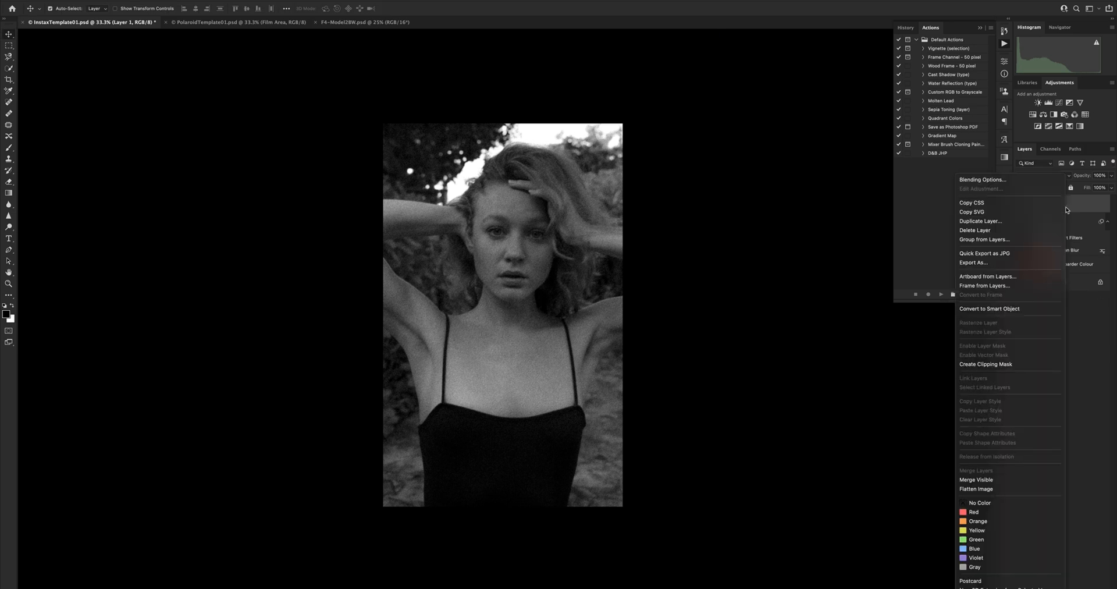
{"action": "left_click", "coordinate": [1009, 365]}
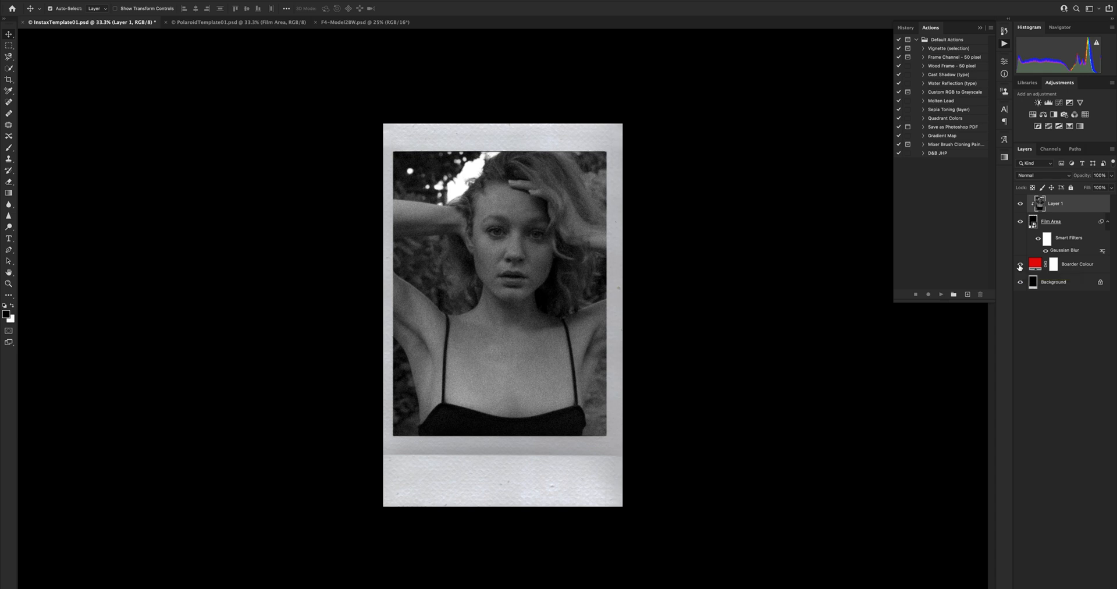
Show the Boarder Colour layer and try other fill colours for the Instax border, including yellow c3c124.
{"action": "left_click", "coordinate": [1020, 265]}
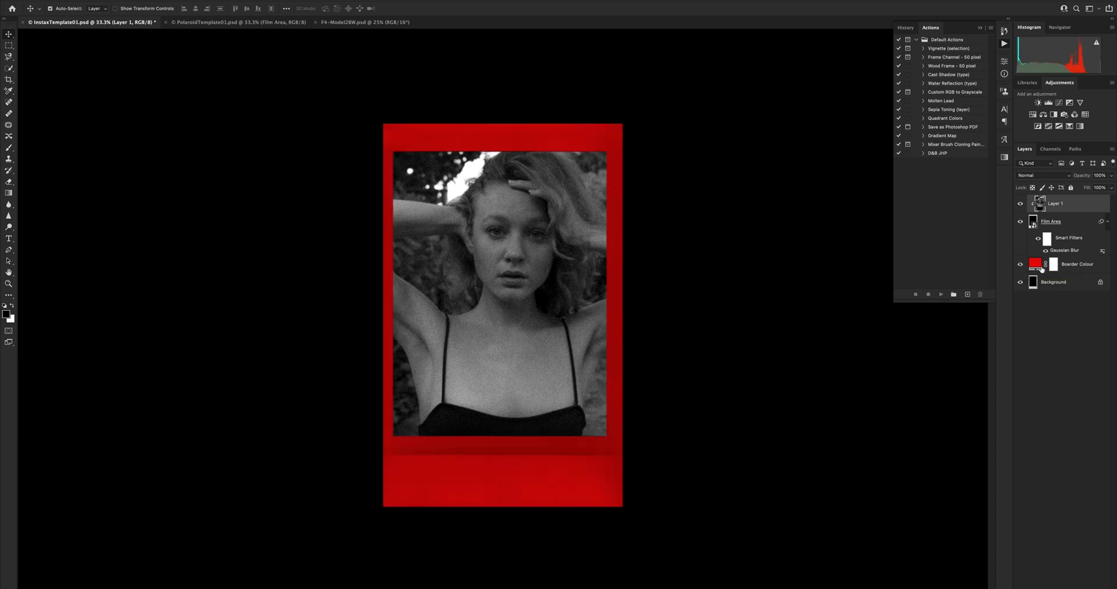
{"action": "left_click", "coordinate": [1037, 265]}
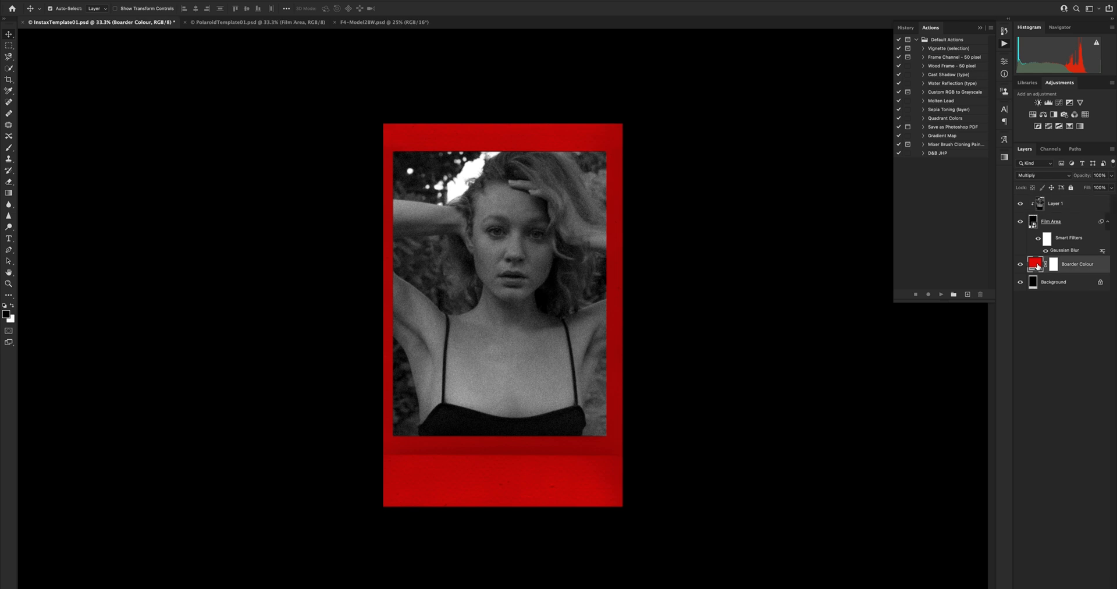
{"action": "double_click", "coordinate": [1037, 265]}
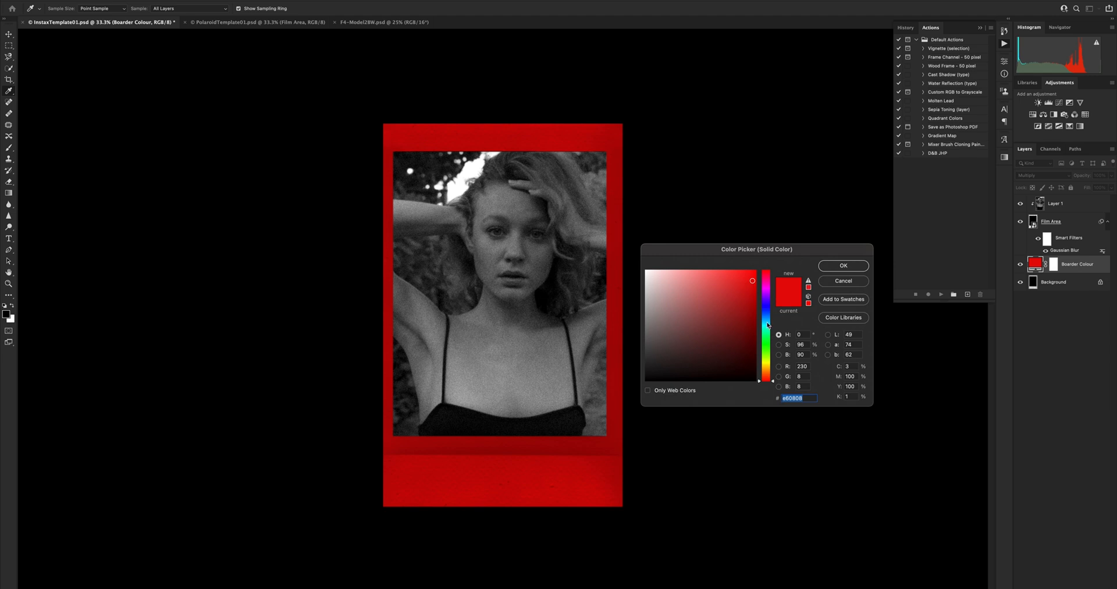
{"action": "mouse_move", "coordinate": [765, 319]}
{"action": "left_mouse_down"}
{"action": "mouse_move", "coordinate": [765, 369]}
{"action": "mouse_move", "coordinate": [710, 350]}
{"action": "mouse_move", "coordinate": [736, 295]}
{"action": "left_mouse_up"}
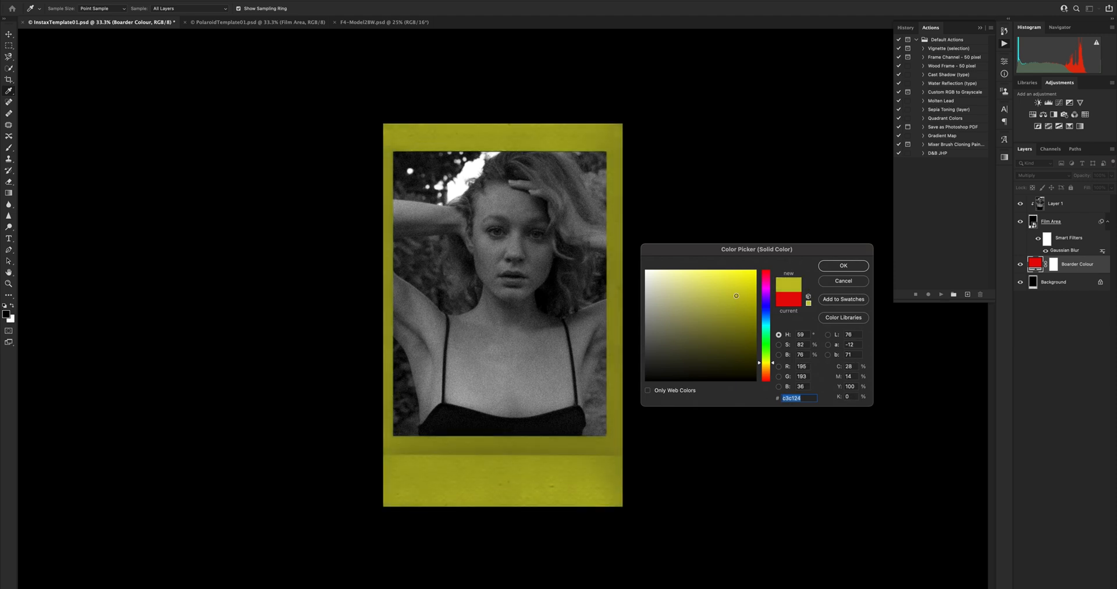
{"action": "left_click_drag", "start_coordinate": [764, 330], "coordinate": [765, 311]}
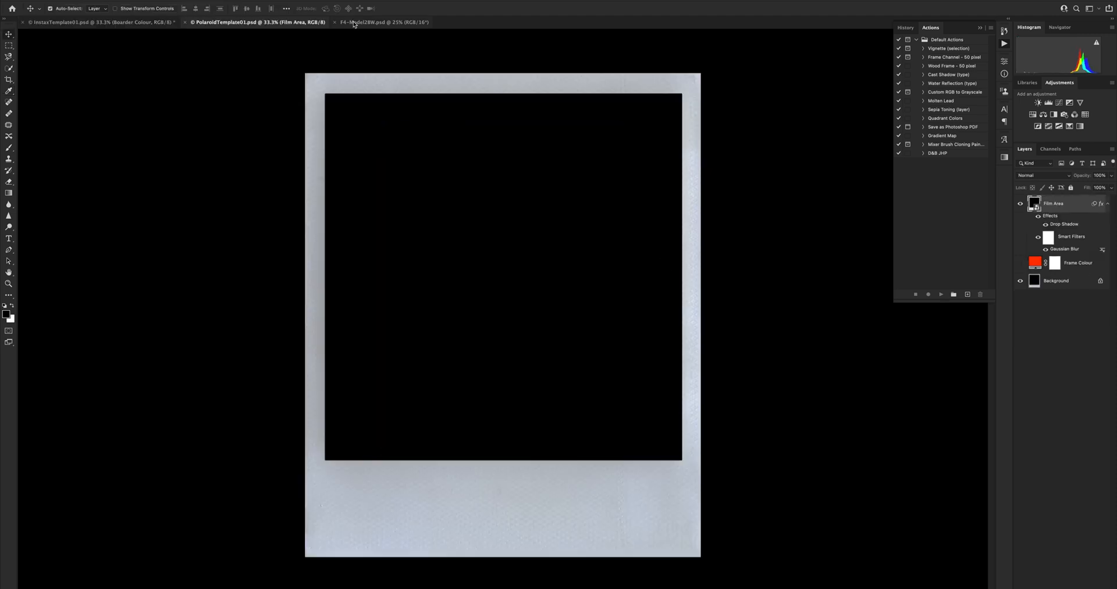
Bring the portrait from F4-Model2BW.psd into PolaroidTemplate01.psd above Film Area and move it up over the picture window.
{"action": "left_click", "coordinate": [355, 22]}
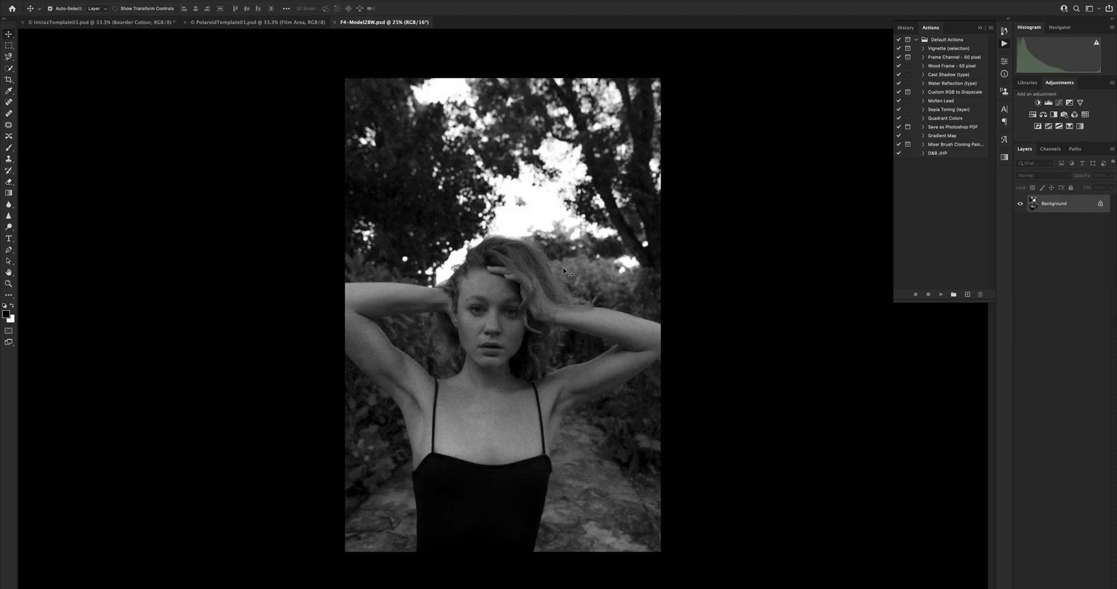
{"action": "left_click", "coordinate": [283, 22]}
{"action": "left_click_drag", "start_coordinate": [289, 32], "coordinate": [509, 246]}
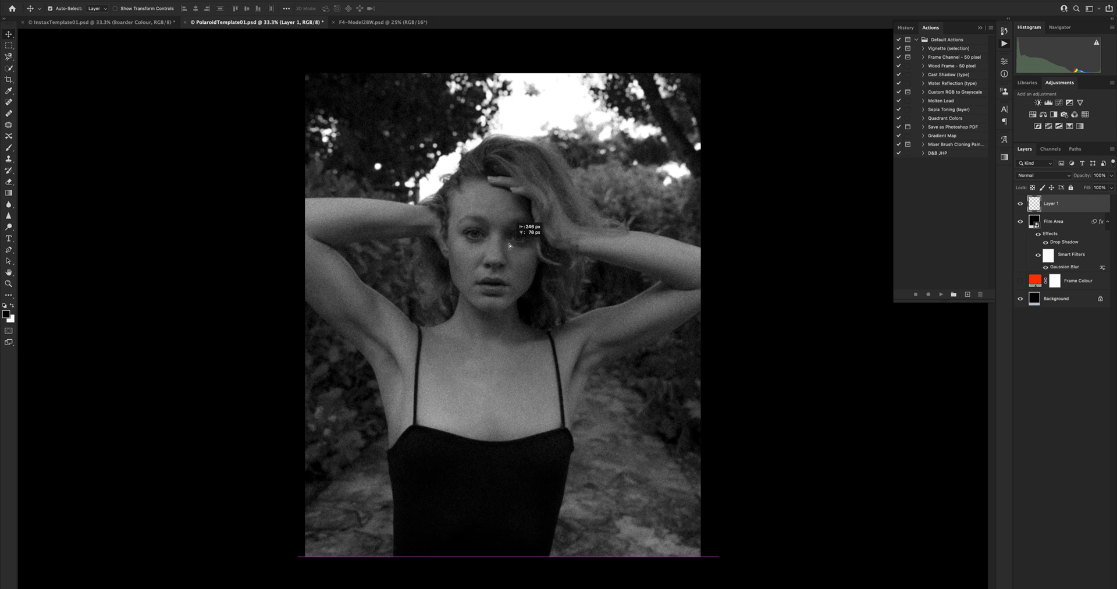
{"action": "left_click_drag", "start_coordinate": [510, 246], "coordinate": [512, 197]}
Clip the portrait layer to the Polaroid's Film Area layer and nudge the model slightly down and right within the window.
{"action": "left_click", "coordinate": [1069, 344]}
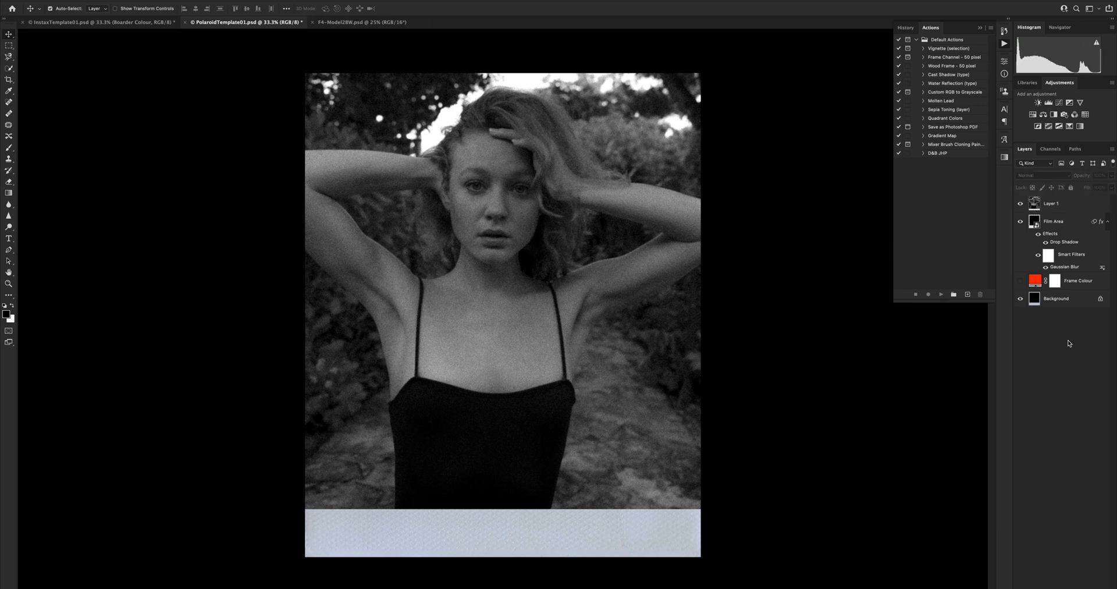
{"action": "right_click", "coordinate": [1070, 208]}
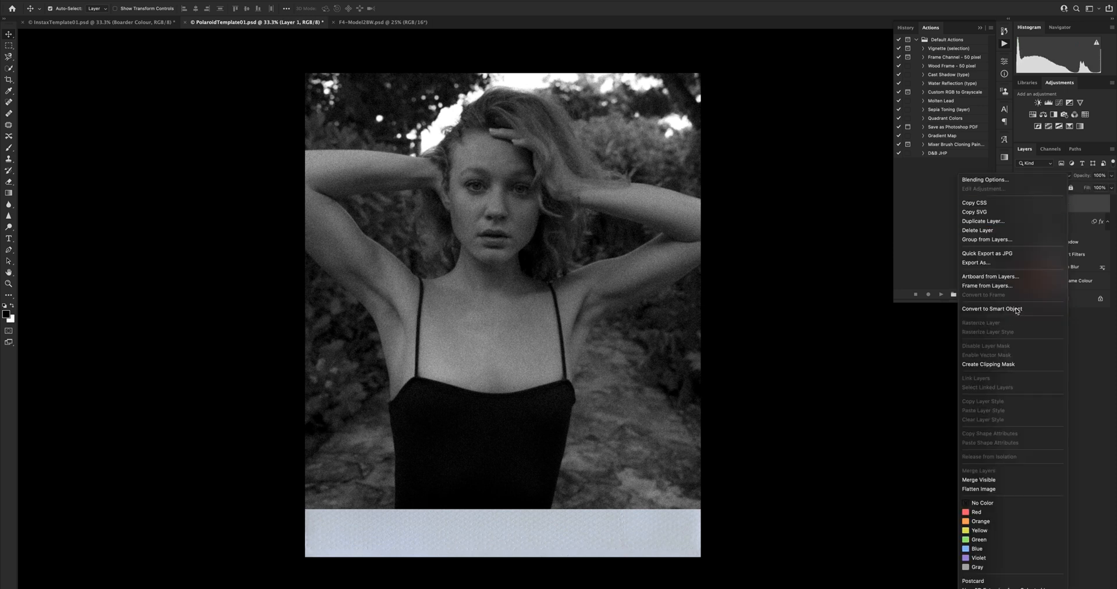
{"action": "left_click", "coordinate": [989, 364]}
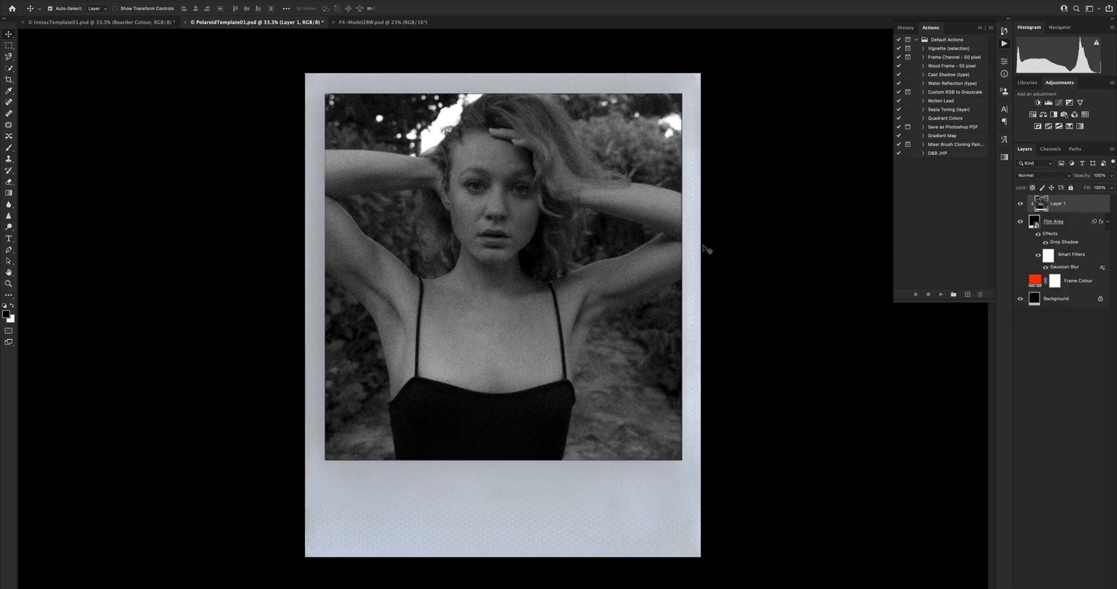
{"action": "left_click_drag", "start_coordinate": [507, 234], "coordinate": [511, 245]}
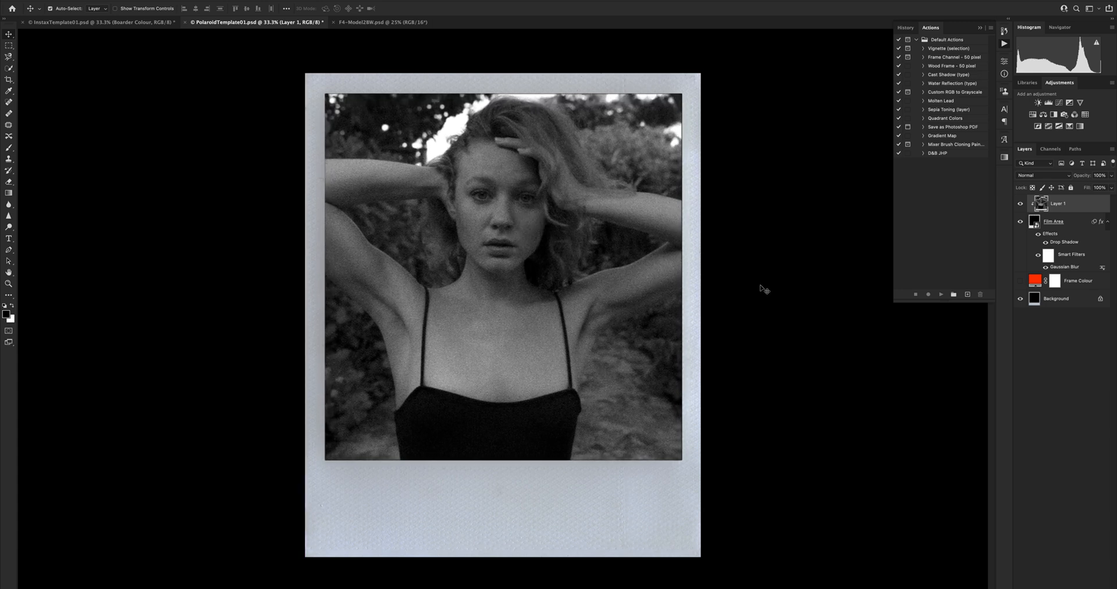
Show the Frame Colour layer in PolaroidTemplate01.psd and pick a different hue for its solid colour.
{"action": "left_click", "coordinate": [1050, 351]}
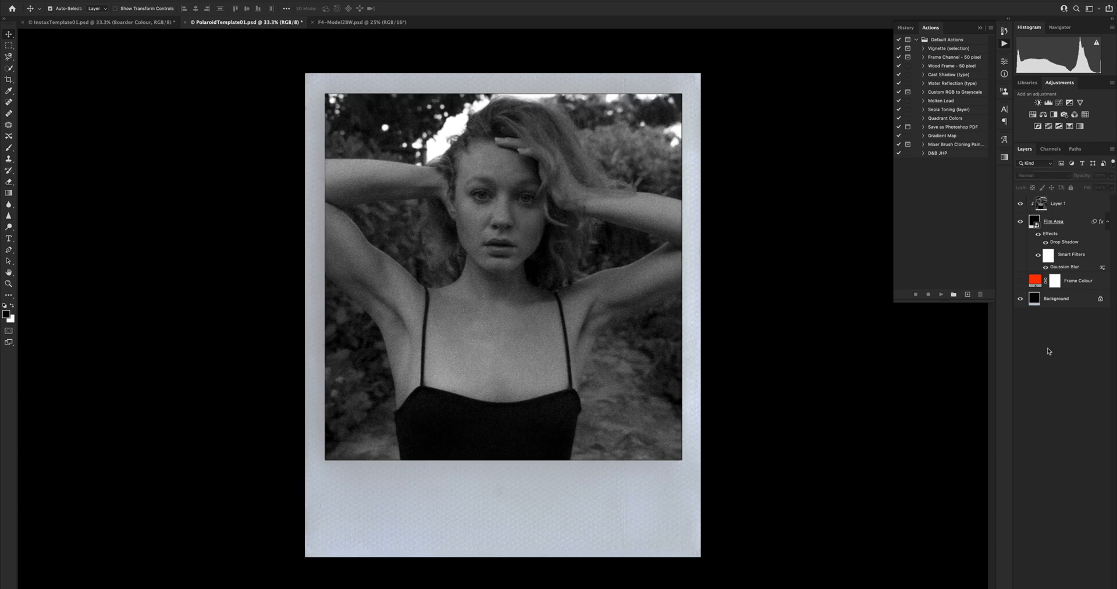
{"action": "left_click", "coordinate": [1021, 281]}
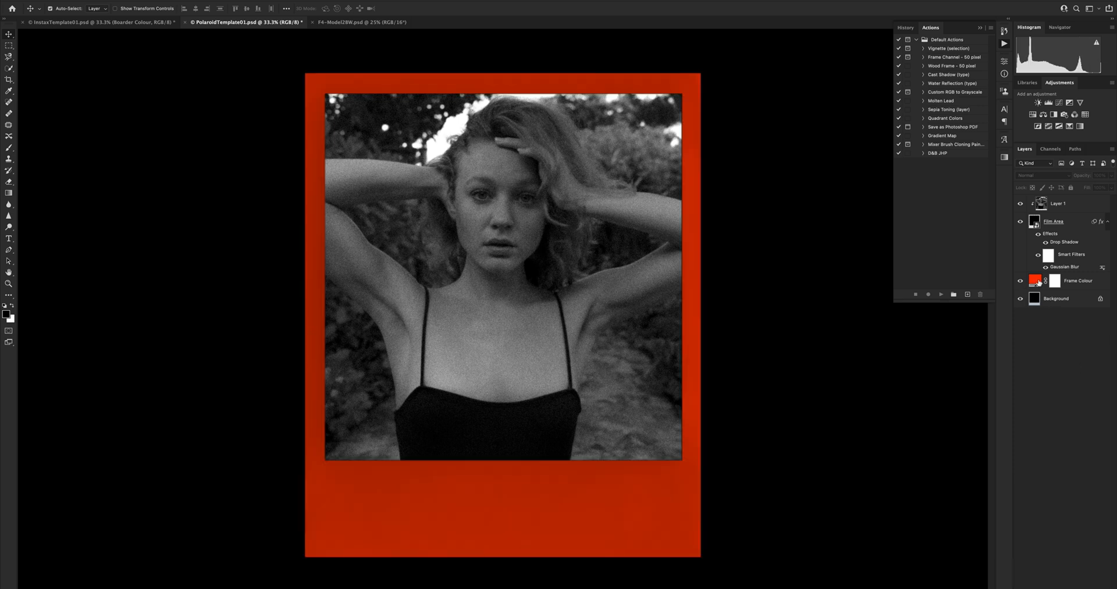
{"action": "double_click", "coordinate": [1039, 281]}
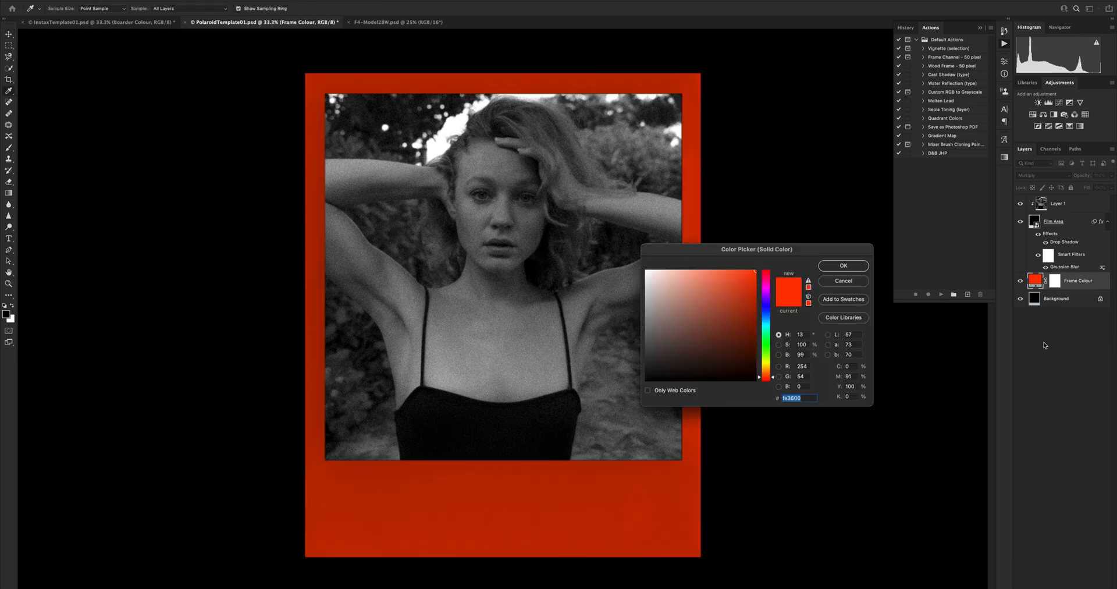
{"action": "left_click", "coordinate": [768, 309]}
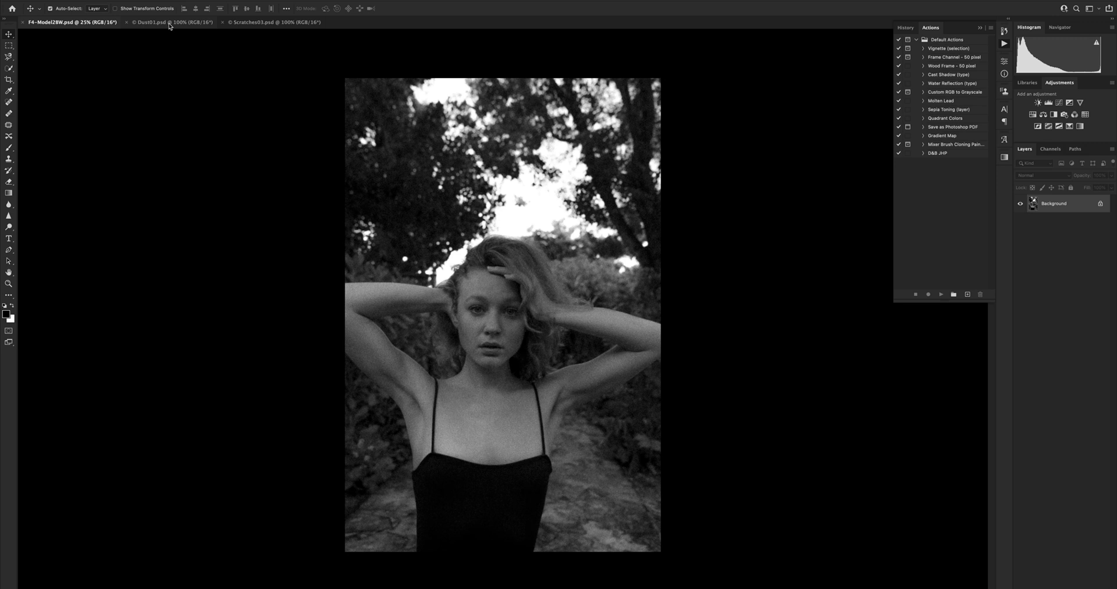
Bring the dust texture from Dust01.psd into F4-Model2BW.psd as a layer above the portrait.
{"action": "left_click", "coordinate": [170, 23]}
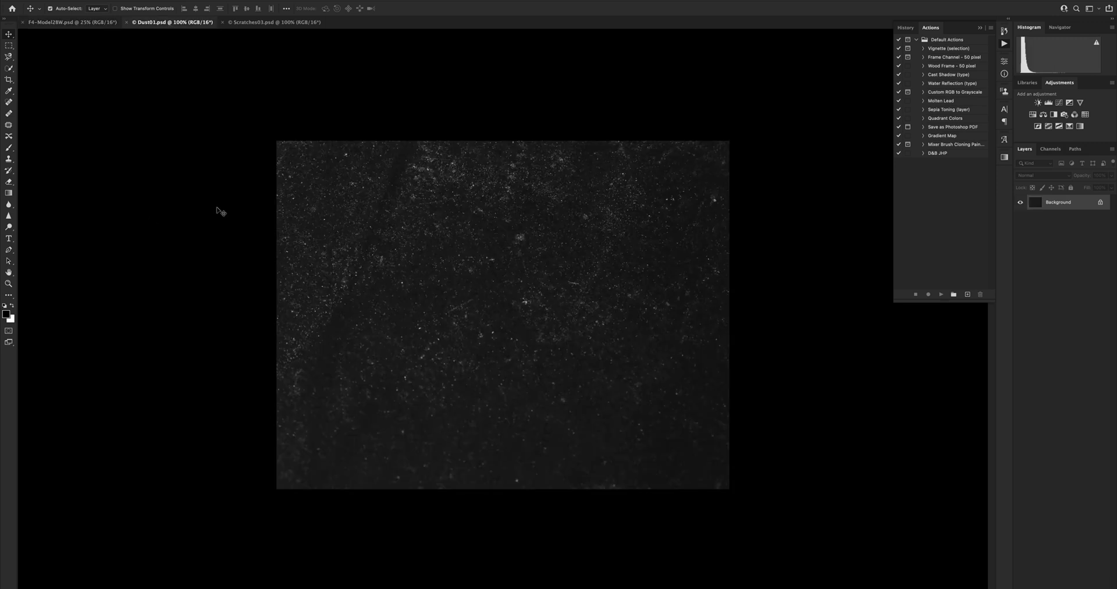
{"action": "left_click_drag", "start_coordinate": [528, 231], "coordinate": [81, 22]}
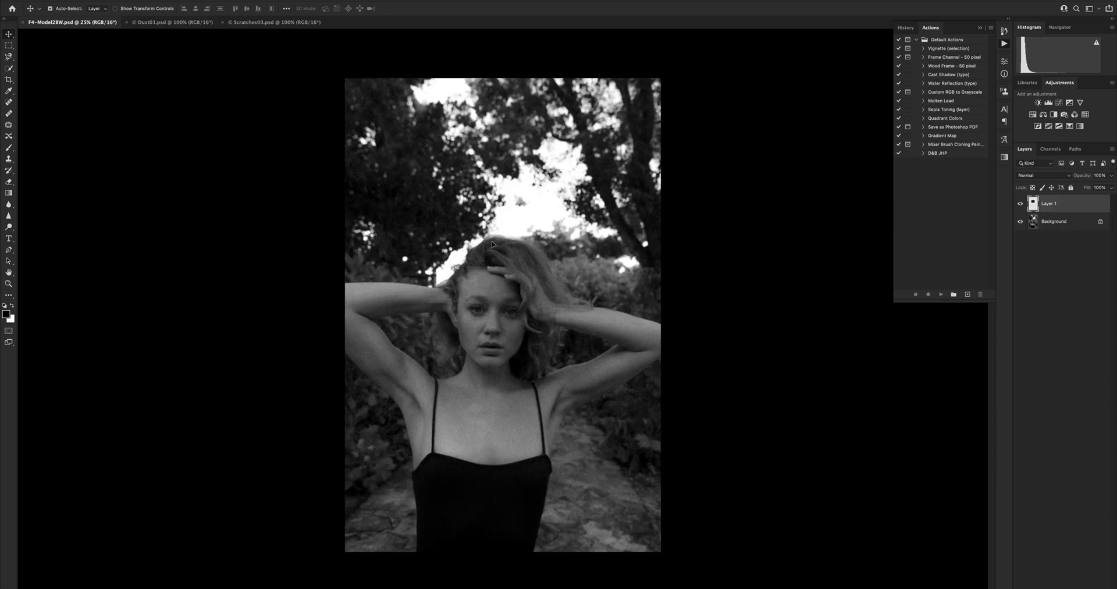
{"action": "left_click_drag", "start_coordinate": [492, 244], "coordinate": [494, 245]}
Enlarge the dust layer to about 586% and position it so it covers the whole portrait.
{"action": "key", "text": "ctrl+t"}
{"action": "left_click_drag", "start_coordinate": [549, 285], "coordinate": [808, 484]}
{"action": "left_click_drag", "start_coordinate": [439, 205], "coordinate": [311, 79]}
{"action": "left_click_drag", "start_coordinate": [683, 360], "coordinate": [950, 566]}
{"action": "left_click_drag", "start_coordinate": [554, 365], "coordinate": [541, 366]}
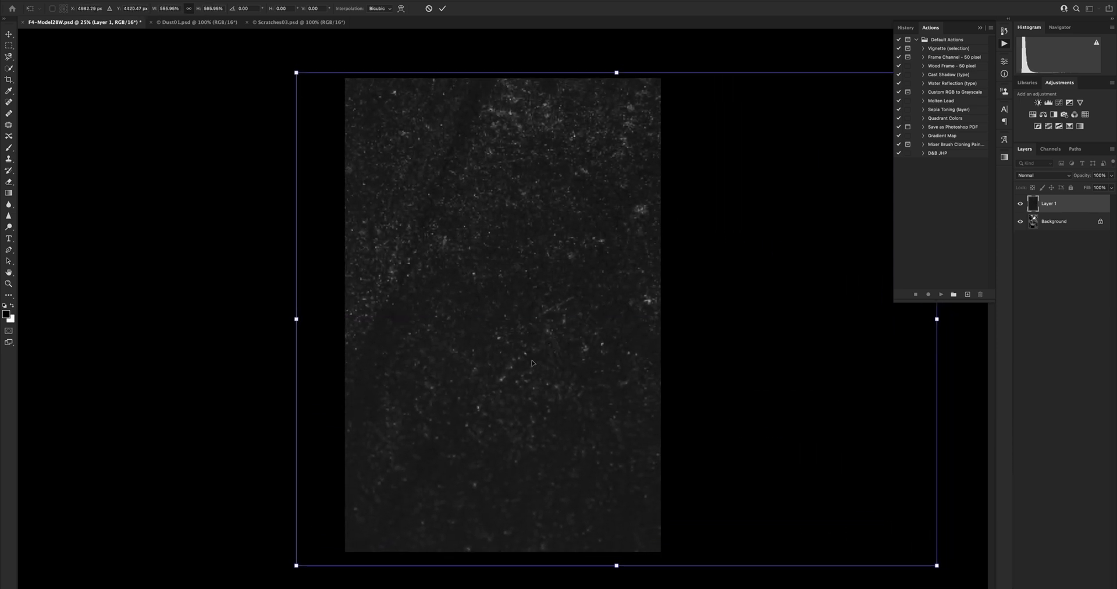
{"action": "key", "text": "Return"}
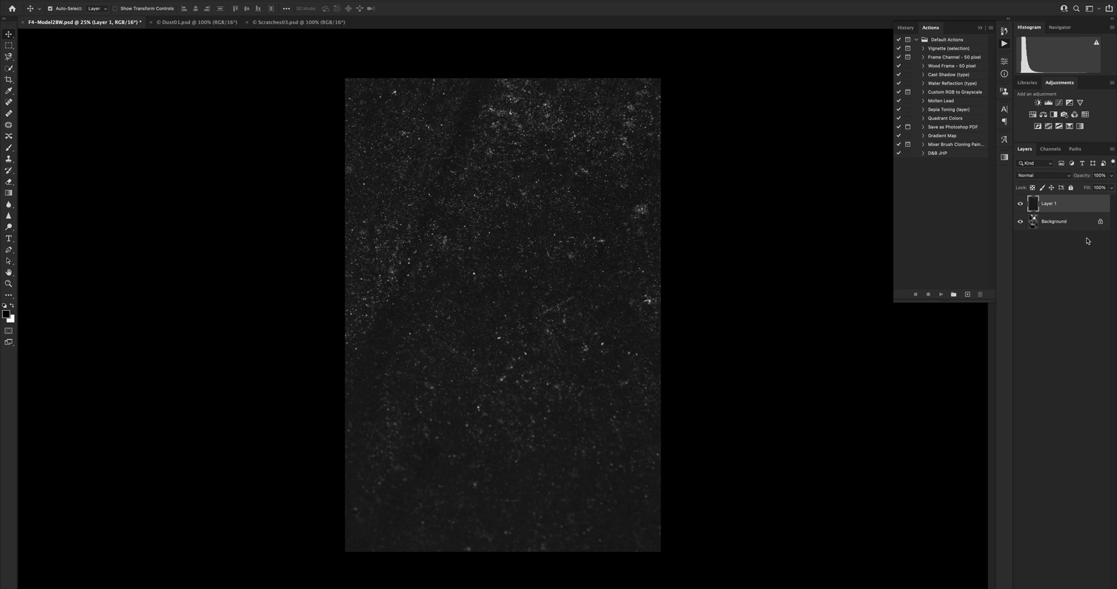
Set the dust layer's blend mode to Screen and try its opacity at about 43% before restoring 100%.
{"action": "left_click", "coordinate": [1068, 179]}
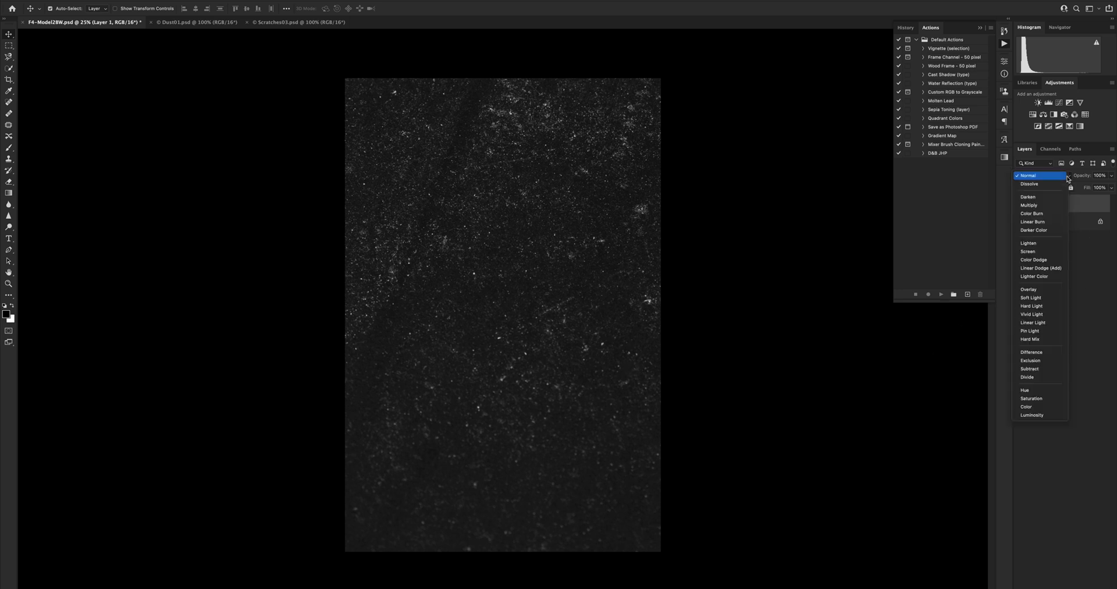
{"action": "left_click", "coordinate": [1036, 254]}
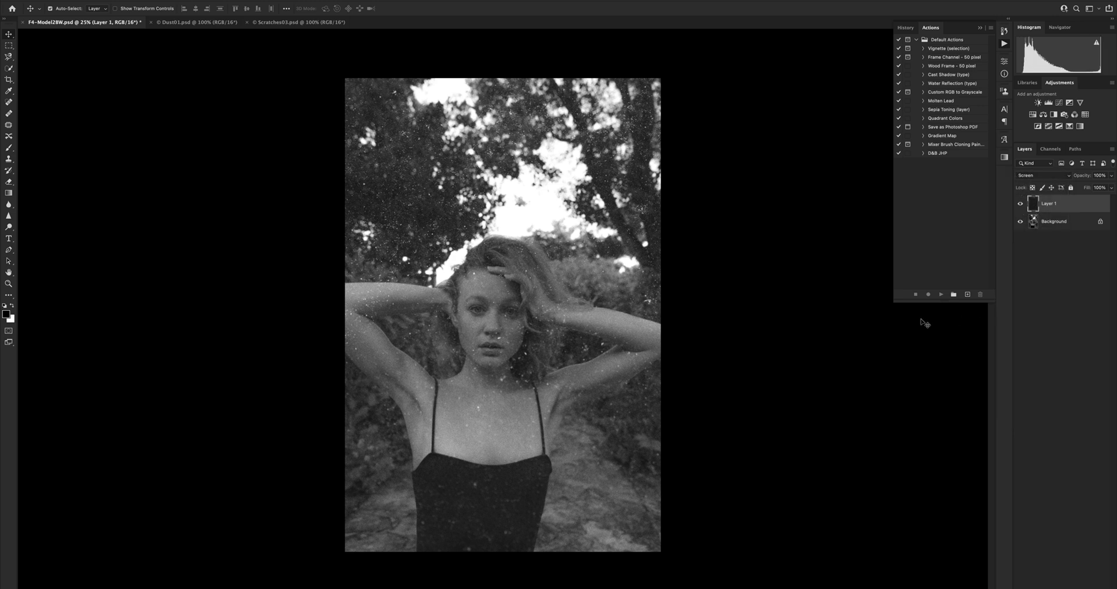
{"action": "left_click", "coordinate": [1111, 175]}
{"action": "left_click_drag", "start_coordinate": [1113, 186], "coordinate": [1088, 191]}
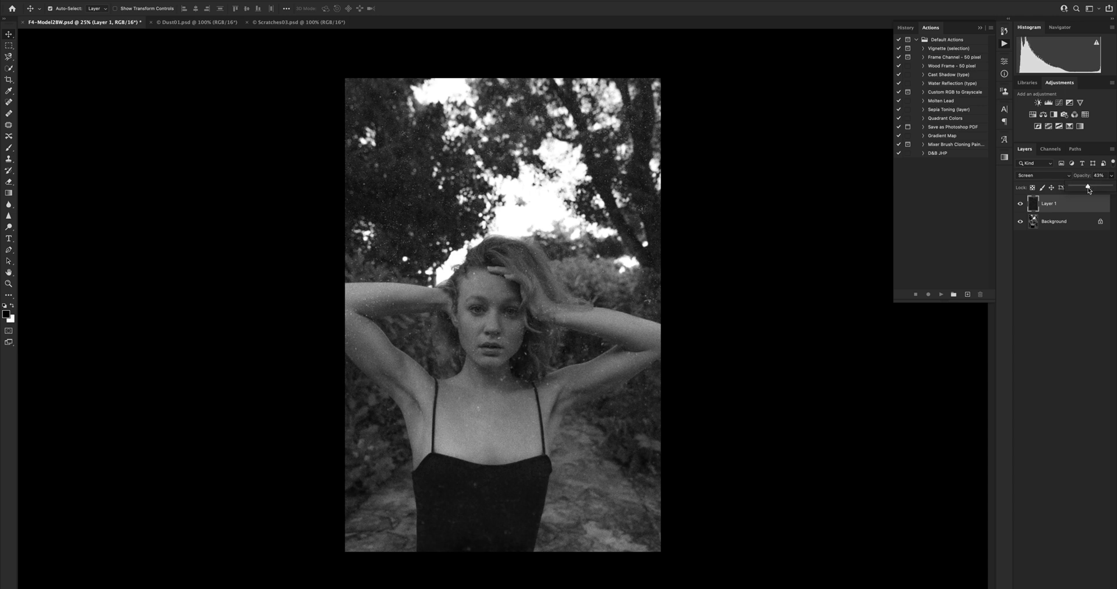
{"action": "left_click_drag", "start_coordinate": [1089, 191], "coordinate": [1115, 192]}
Hide the dust layer and bring the texture from Scratches03.psd into F4-Model2BW.psd.
{"action": "left_click", "coordinate": [1020, 203]}
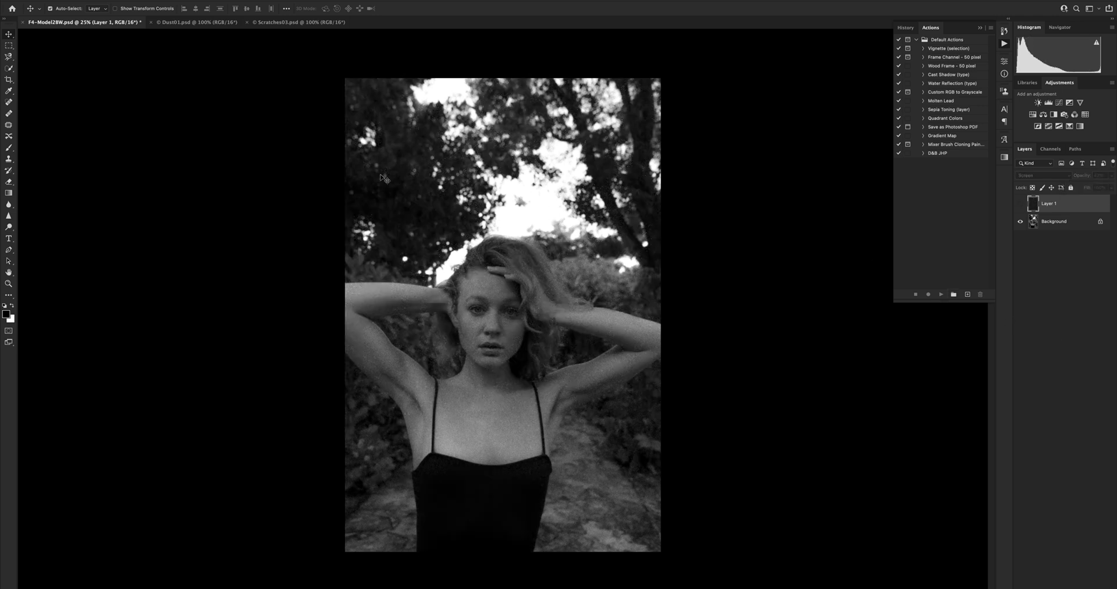
{"action": "left_click", "coordinate": [277, 23]}
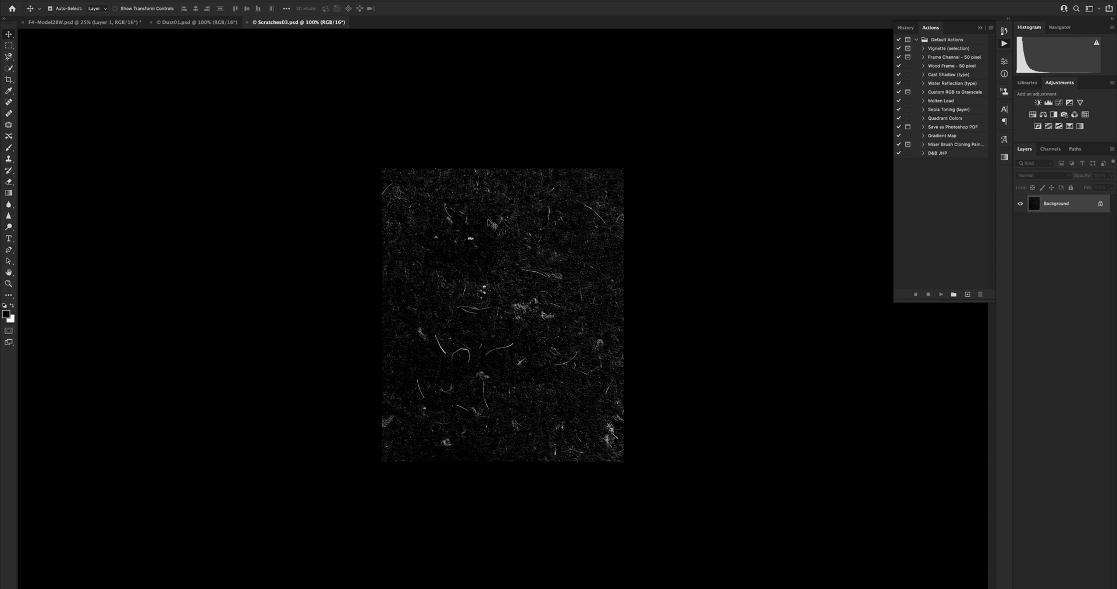
{"action": "left_click_drag", "start_coordinate": [493, 225], "coordinate": [105, 26]}
{"action": "left_click_drag", "start_coordinate": [528, 255], "coordinate": [528, 254]}
Enlarge, rotate and reposition the scratches layer so it covers the whole portrait at a different angle.
{"action": "key", "text": "ctrl+t"}
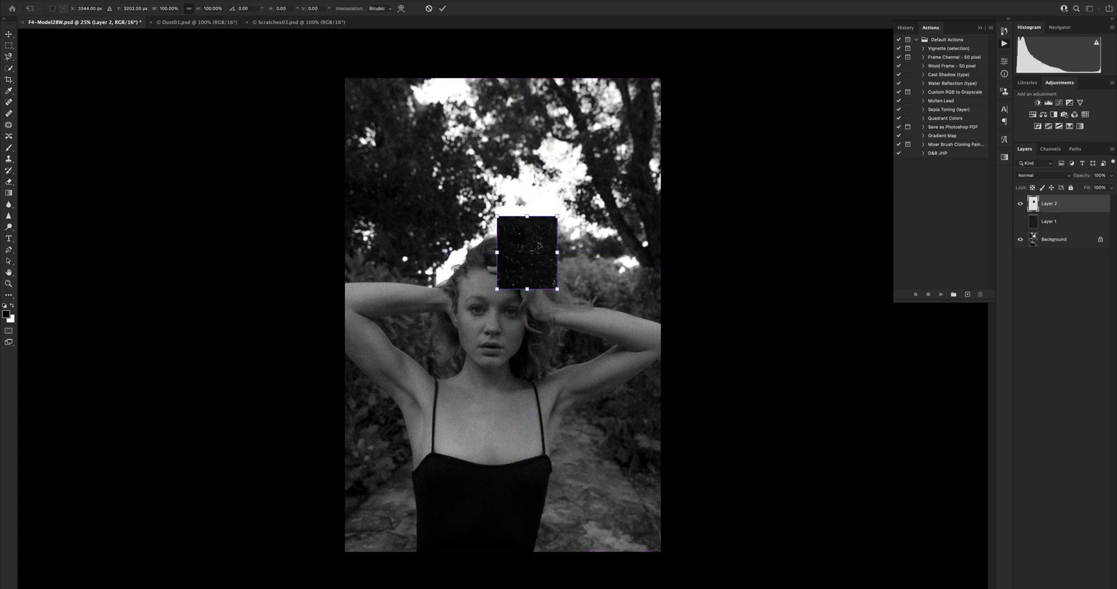
{"action": "left_click_drag", "start_coordinate": [496, 214], "coordinate": [274, 103]}
{"action": "left_click_drag", "start_coordinate": [558, 289], "coordinate": [800, 519]}
{"action": "left_click_drag", "start_coordinate": [518, 361], "coordinate": [494, 392]}
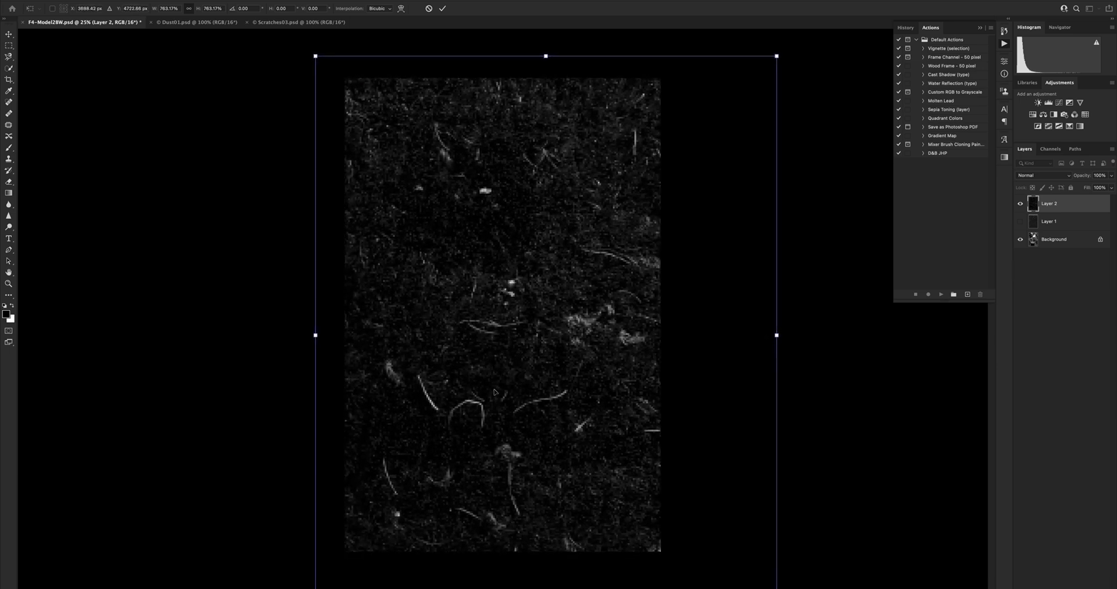
{"action": "left_click_drag", "start_coordinate": [799, 56], "coordinate": [159, 352]}
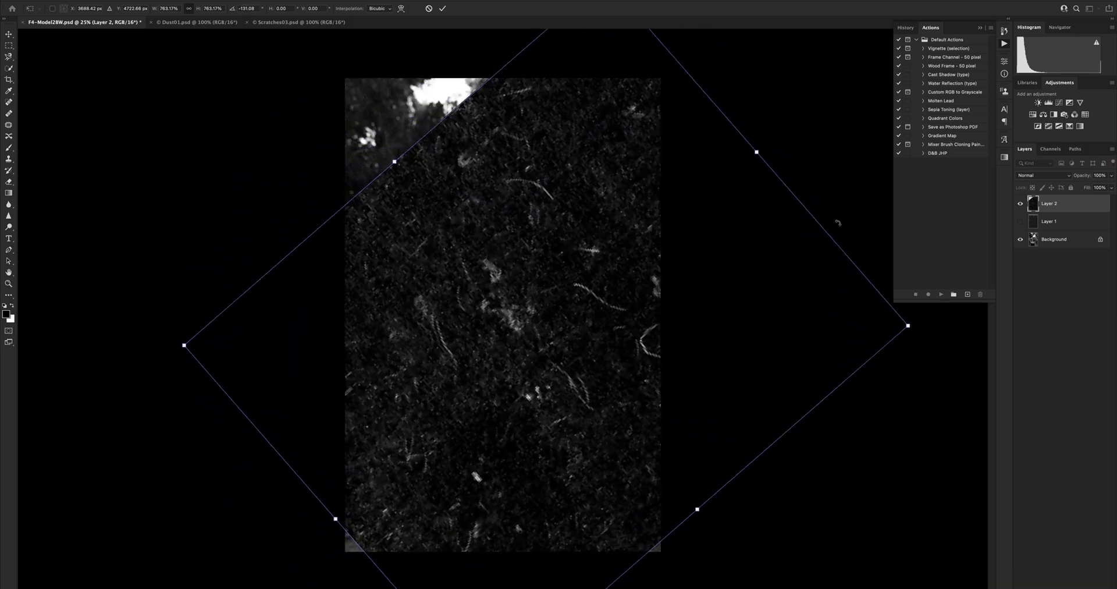
{"action": "left_click_drag", "start_coordinate": [937, 342], "coordinate": [838, 268]}
{"action": "left_click_drag", "start_coordinate": [195, 424], "coordinate": [89, 450]}
{"action": "left_click_drag", "start_coordinate": [710, 318], "coordinate": [460, 173]}
{"action": "key", "text": "Return"}
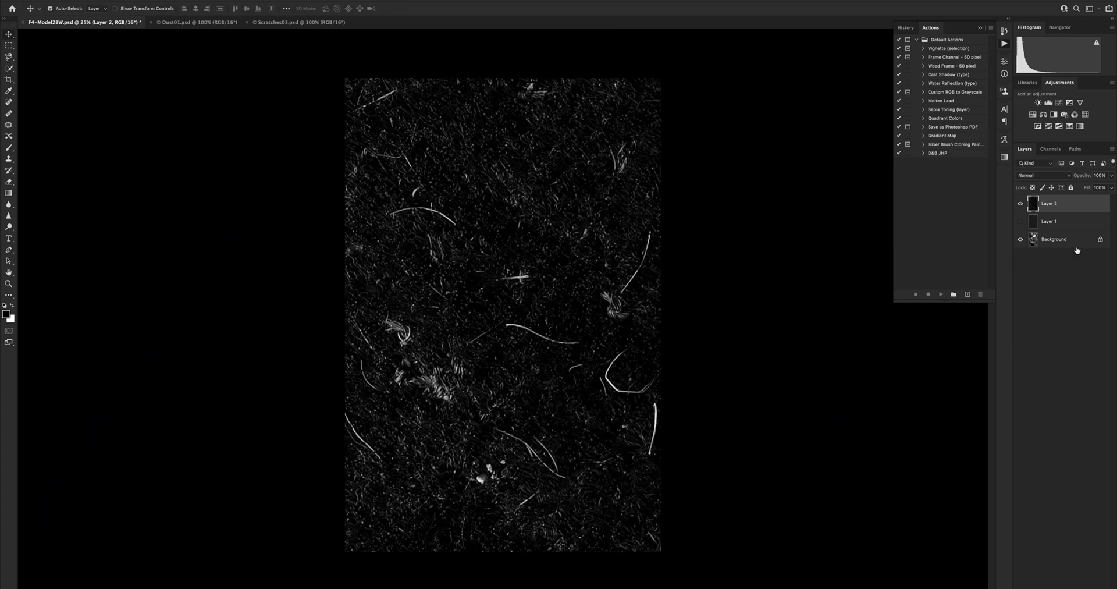
Set the scratches layer's blend mode to Screen, lower its opacity to about 28% and try a reduced fill.
{"action": "left_click", "coordinate": [1044, 175]}
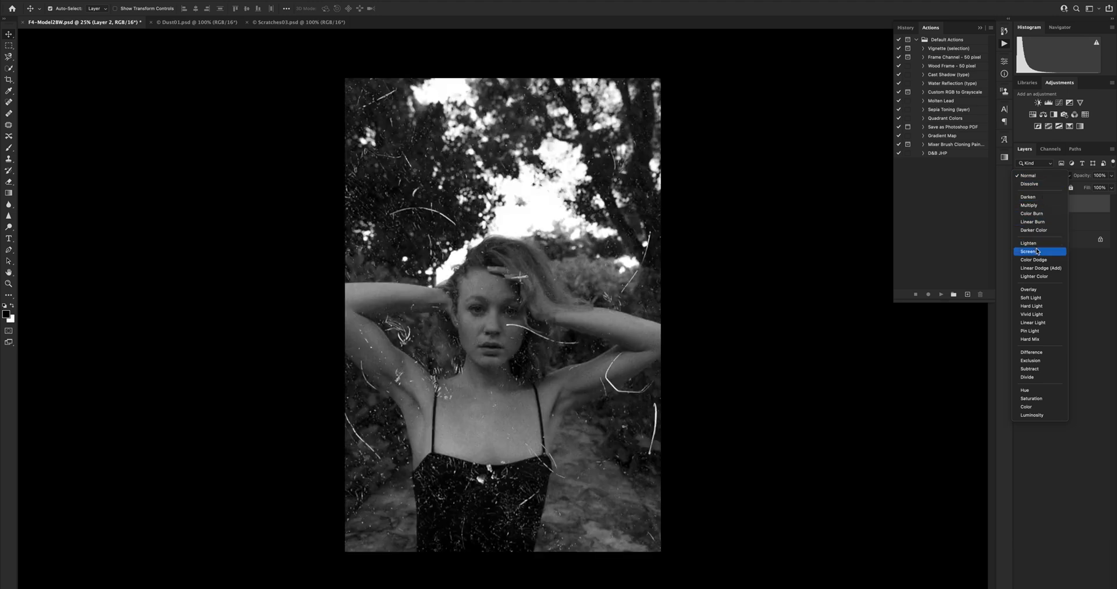
{"action": "left_click", "coordinate": [1037, 252]}
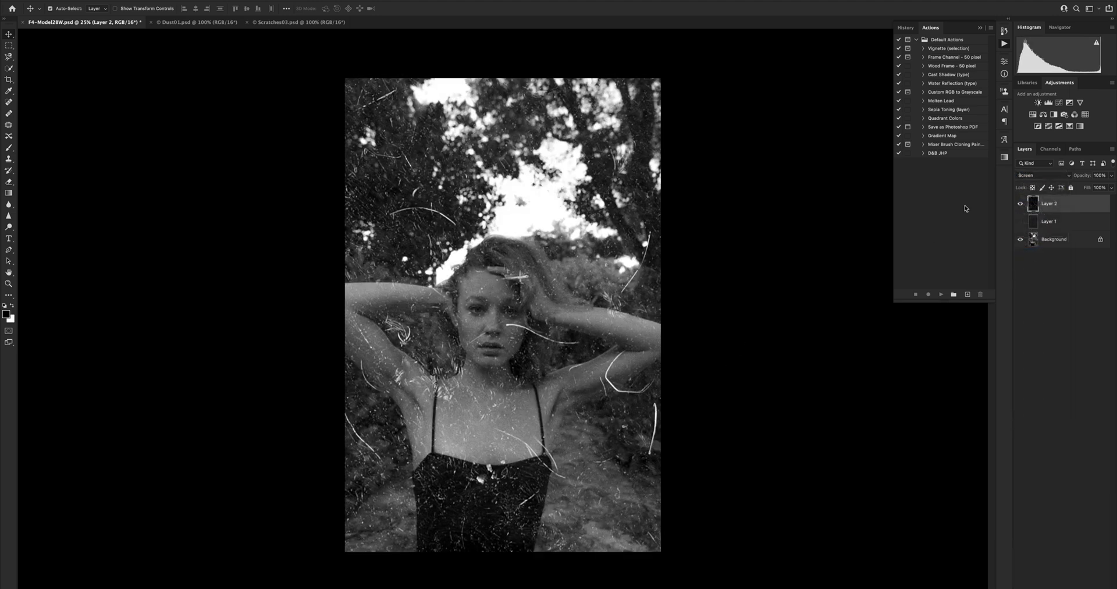
{"action": "left_click", "coordinate": [1111, 178]}
{"action": "left_click_drag", "start_coordinate": [1112, 187], "coordinate": [1095, 188]}
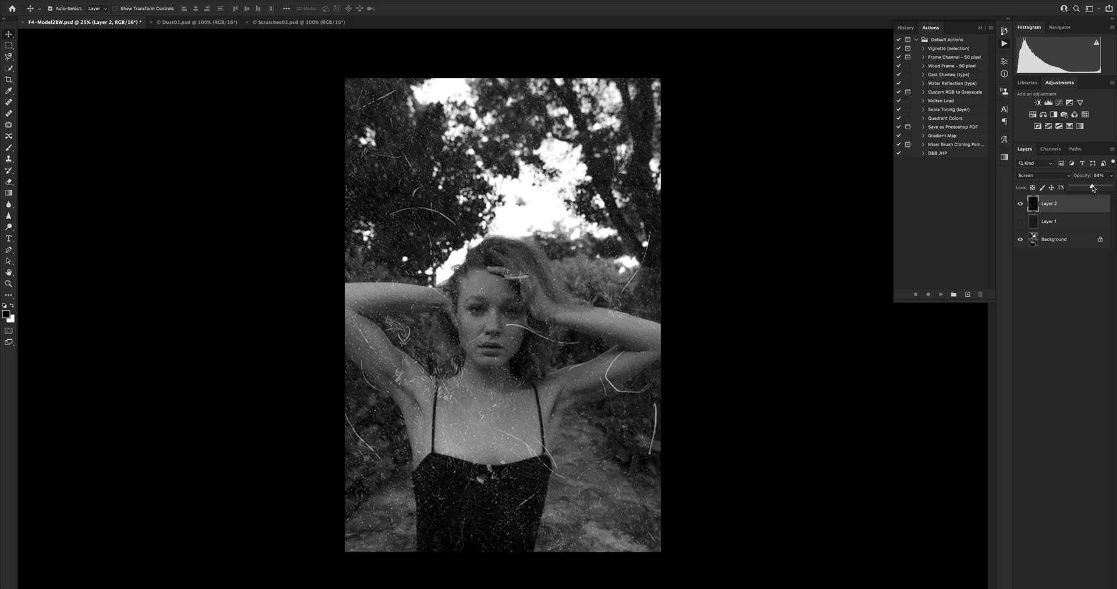
{"action": "left_click_drag", "start_coordinate": [1092, 188], "coordinate": [1084, 189]}
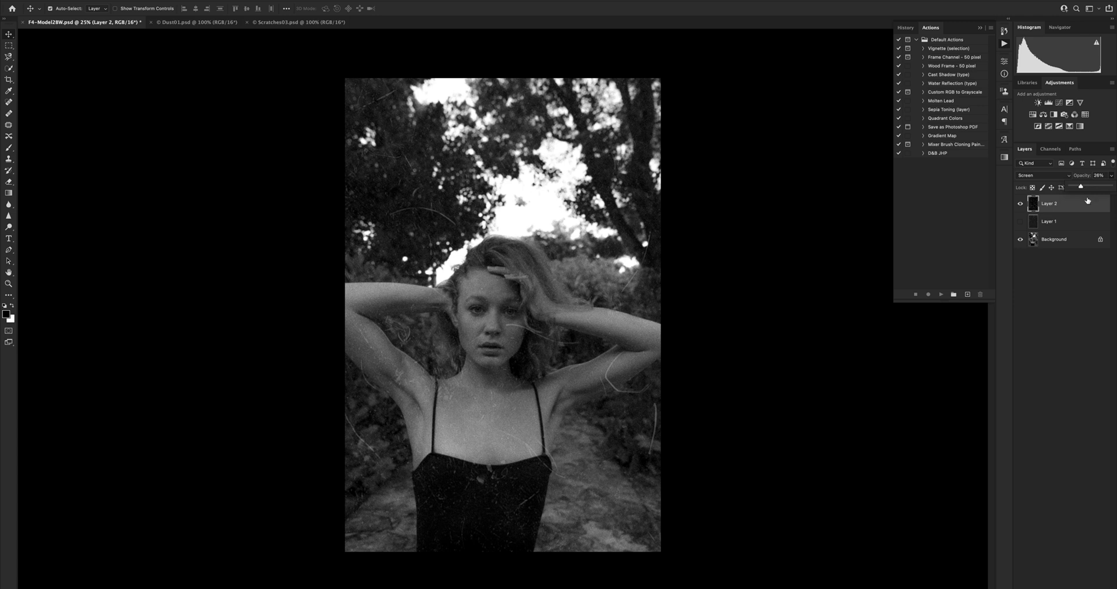
{"action": "left_click", "coordinate": [1078, 178]}
{"action": "left_click", "coordinate": [1110, 189]}
{"action": "left_click_drag", "start_coordinate": [1099, 203], "coordinate": [1090, 202]}
Show the dust and scratches layers together over the portrait.
{"action": "left_click", "coordinate": [1041, 310]}
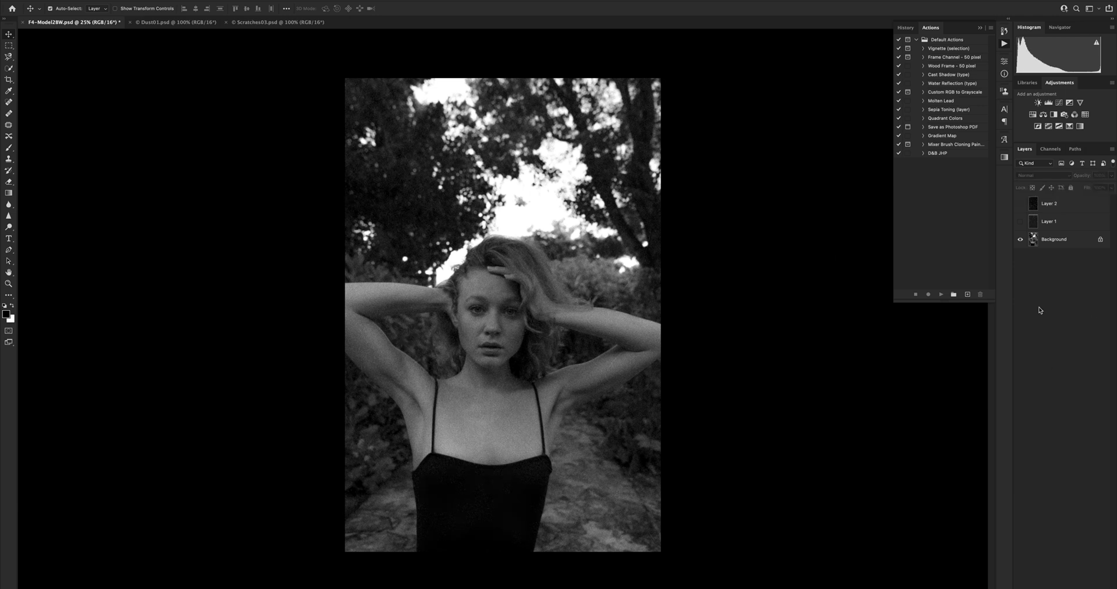
{"action": "left_click", "coordinate": [1020, 222]}
{"action": "left_click", "coordinate": [1020, 204]}
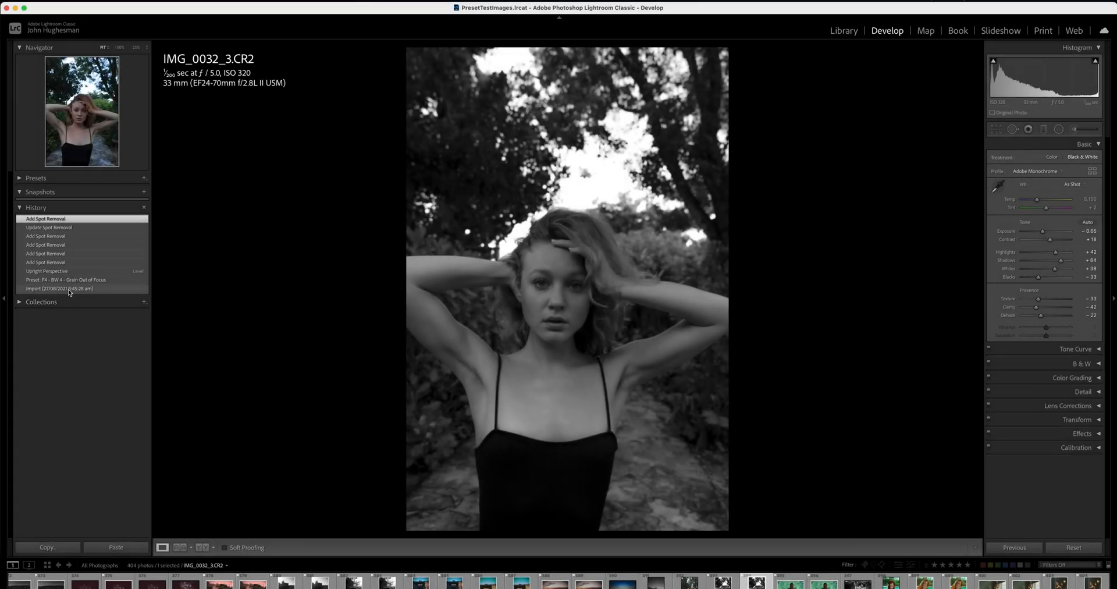
In Lightroom Classic, review IMG_0032_3.CR2's history from import through the F4 - BW 4 preset to the last spot removal, and compare before and after.
{"action": "left_click", "coordinate": [70, 289]}
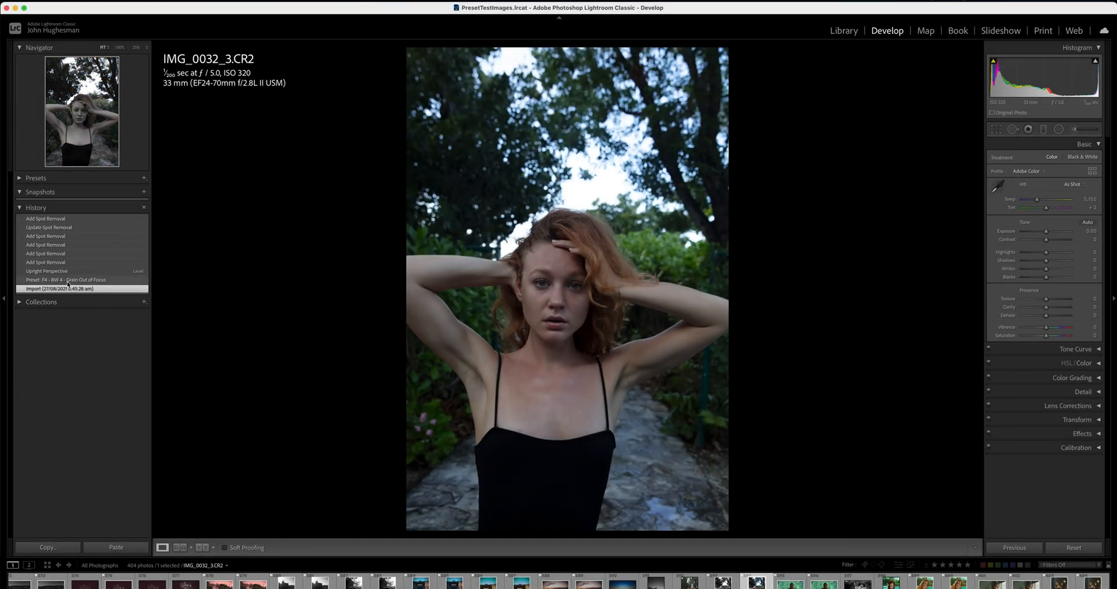
{"action": "left_click", "coordinate": [67, 281]}
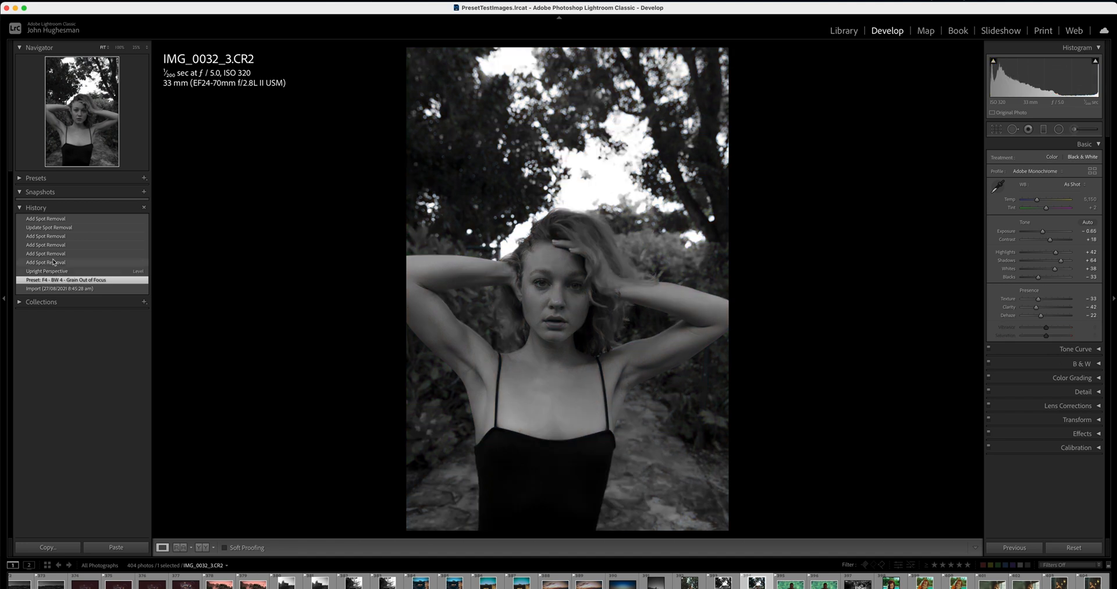
{"action": "left_click", "coordinate": [53, 273]}
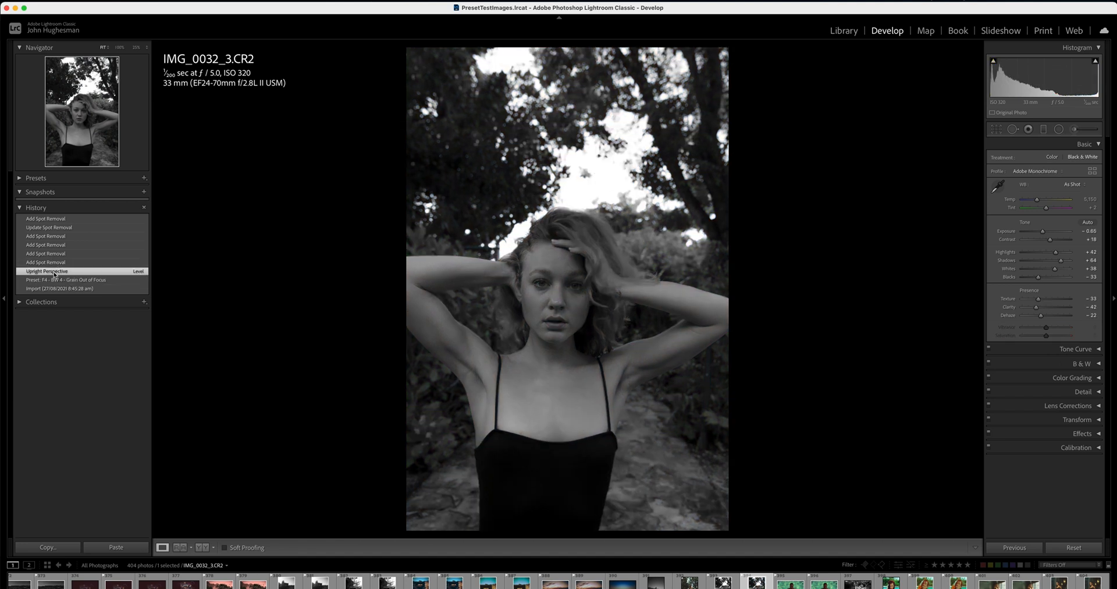
{"action": "left_click", "coordinate": [53, 219]}
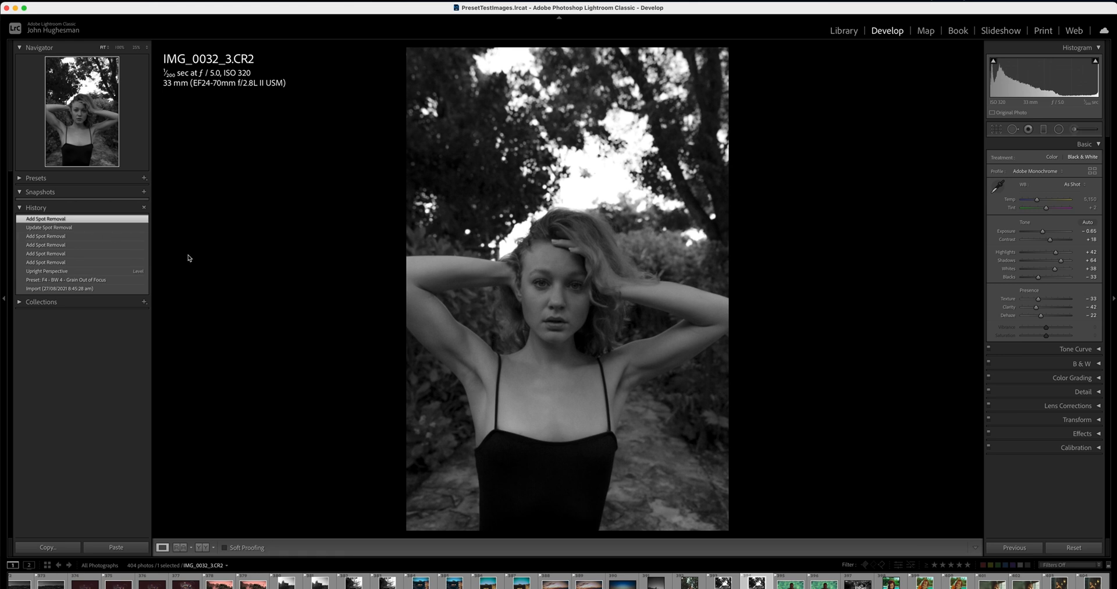
{"action": "key", "text": "y"}
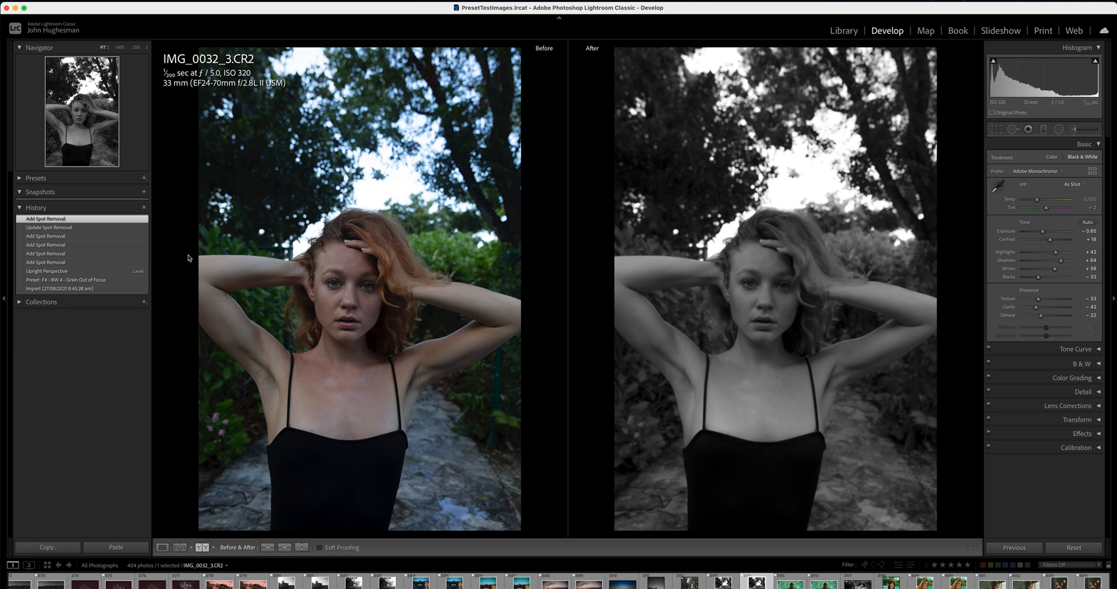
{"action": "key", "text": "y"}
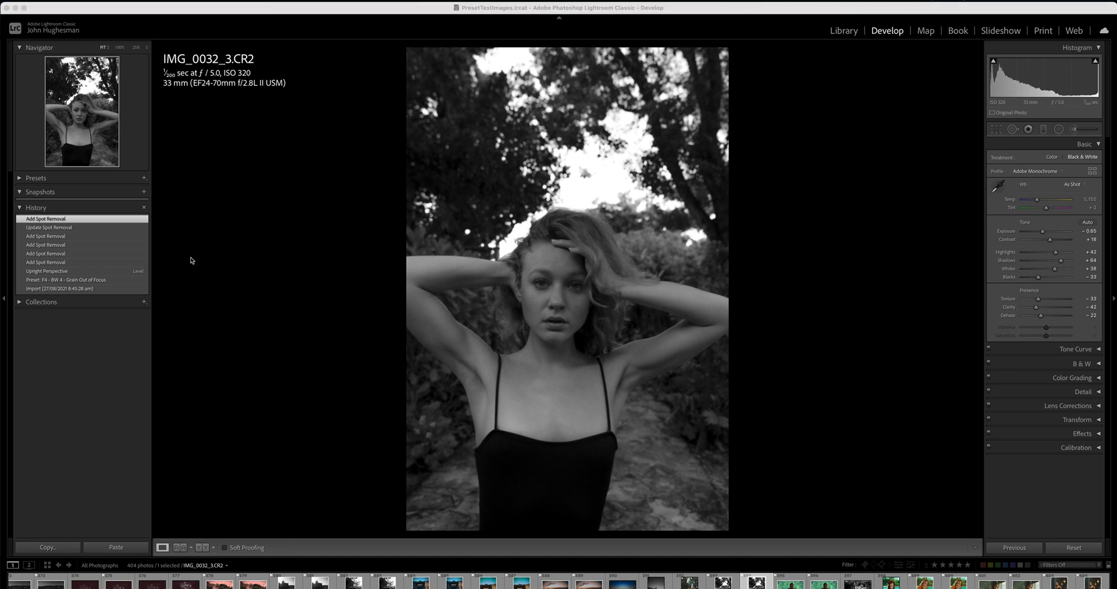
Switch to Photoshop and open Scratches05.psd, Dust16.psd and PolaroidTemplate03.psd alongside the portrait.
{"action": "key", "text": "super+o"}
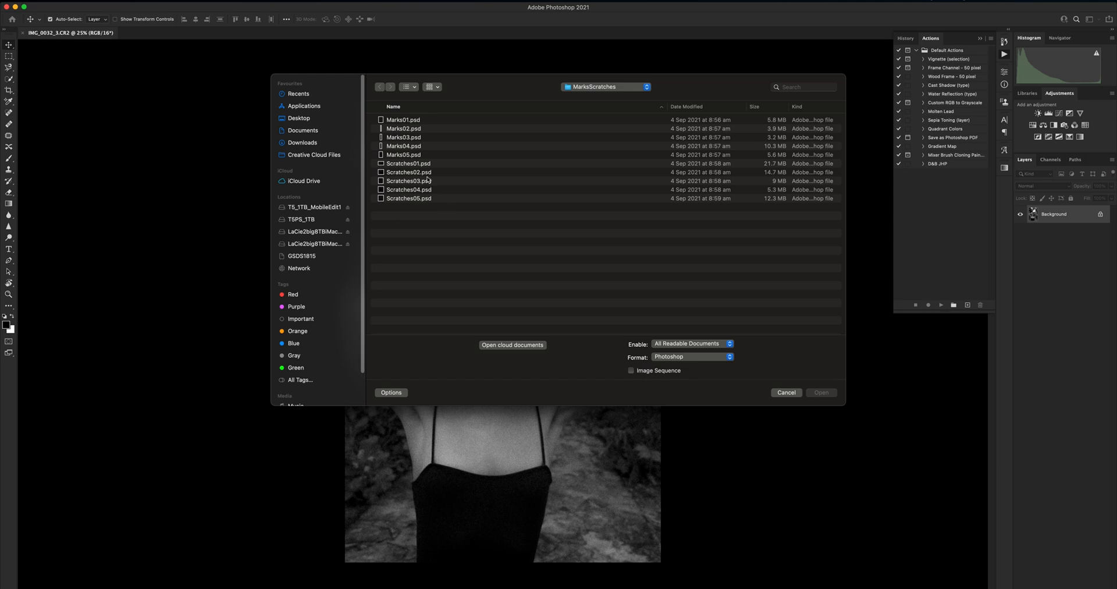
{"action": "left_click", "coordinate": [416, 199]}
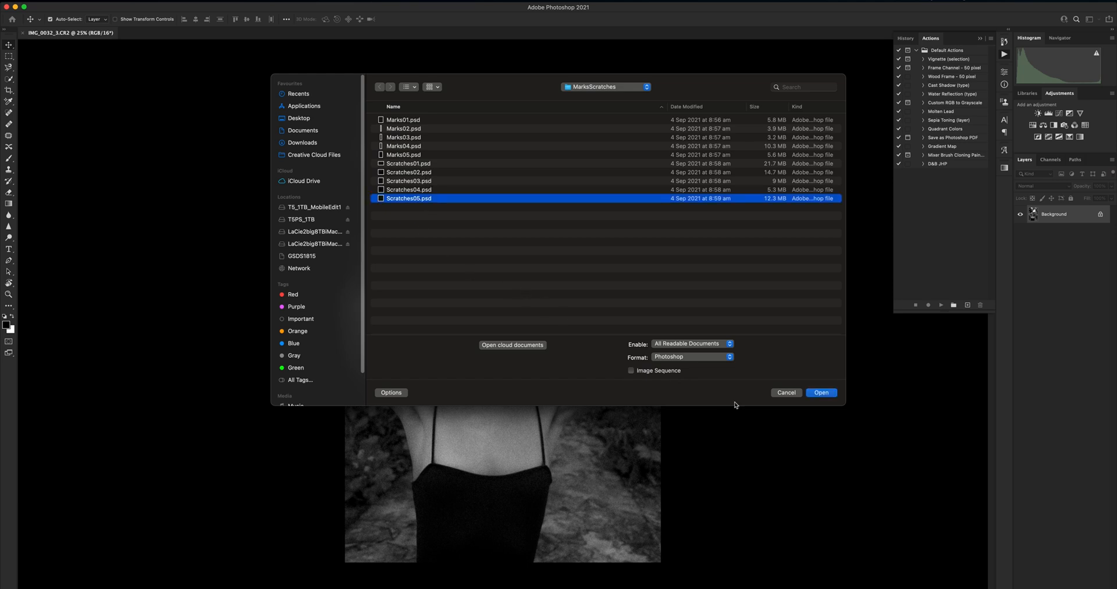
{"action": "left_click", "coordinate": [820, 394]}
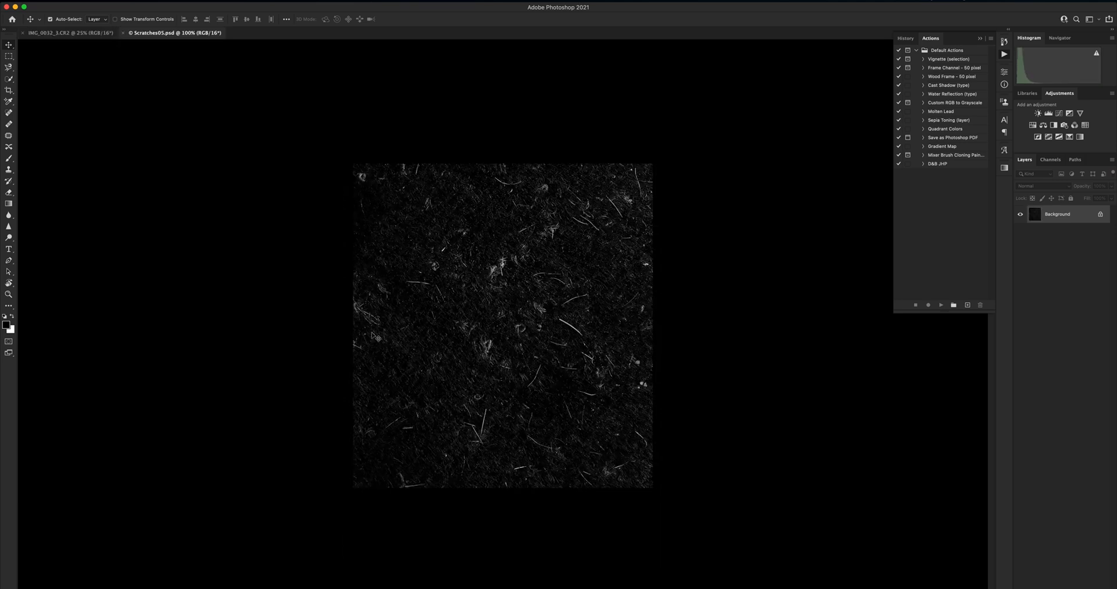
{"action": "key", "text": "super+o"}
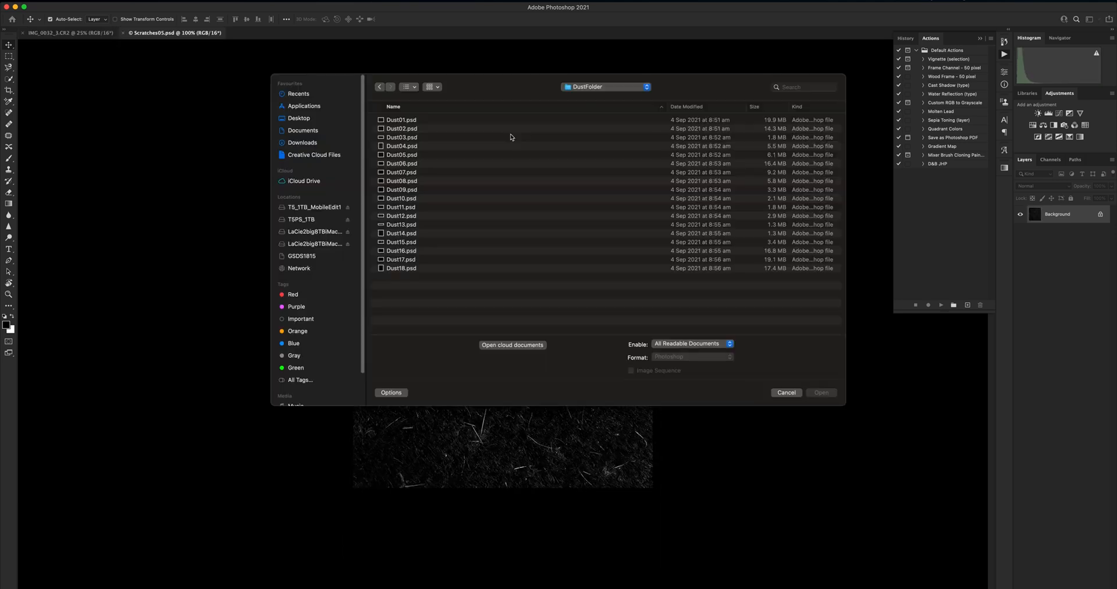
{"action": "left_click", "coordinate": [410, 251]}
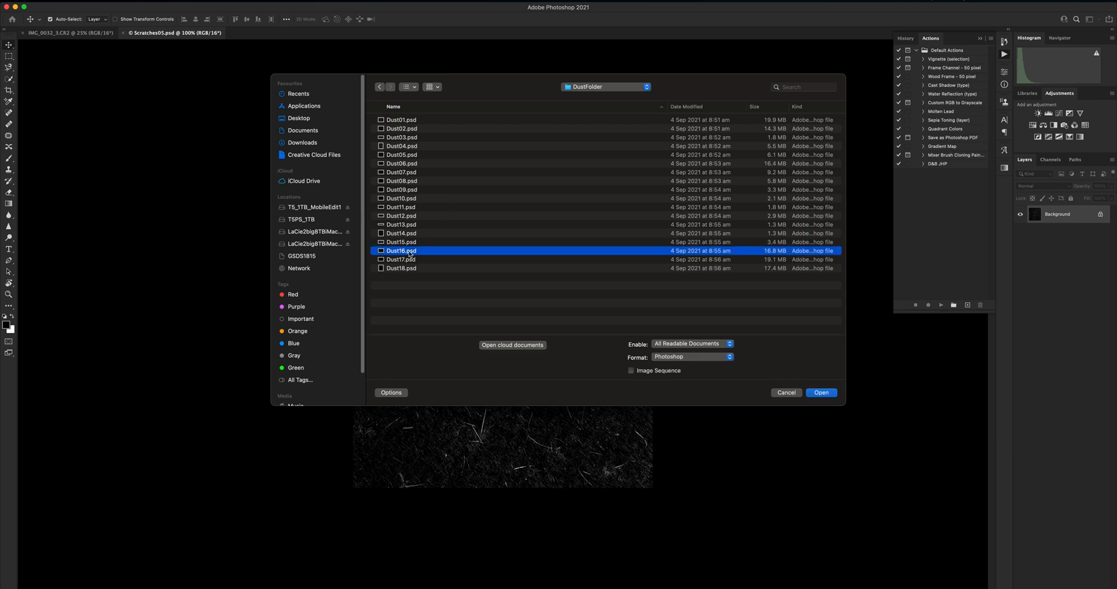
{"action": "left_click", "coordinate": [813, 393]}
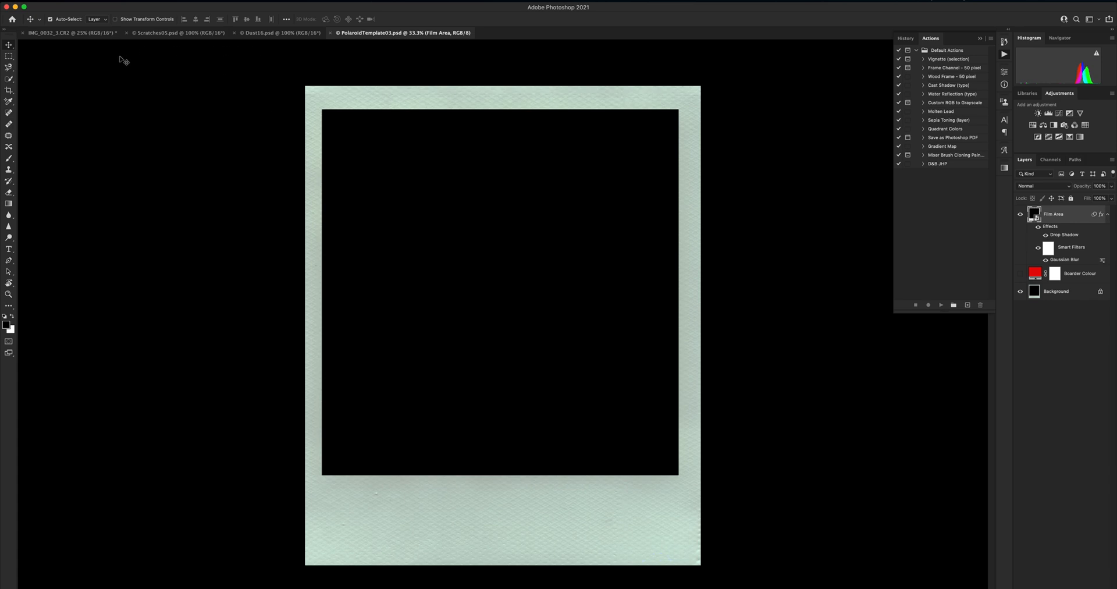
Bring the scratches texture from Scratches05.psd into IMG_0032_3.CR2 as a layer above the portrait.
{"action": "left_click", "coordinate": [73, 33]}
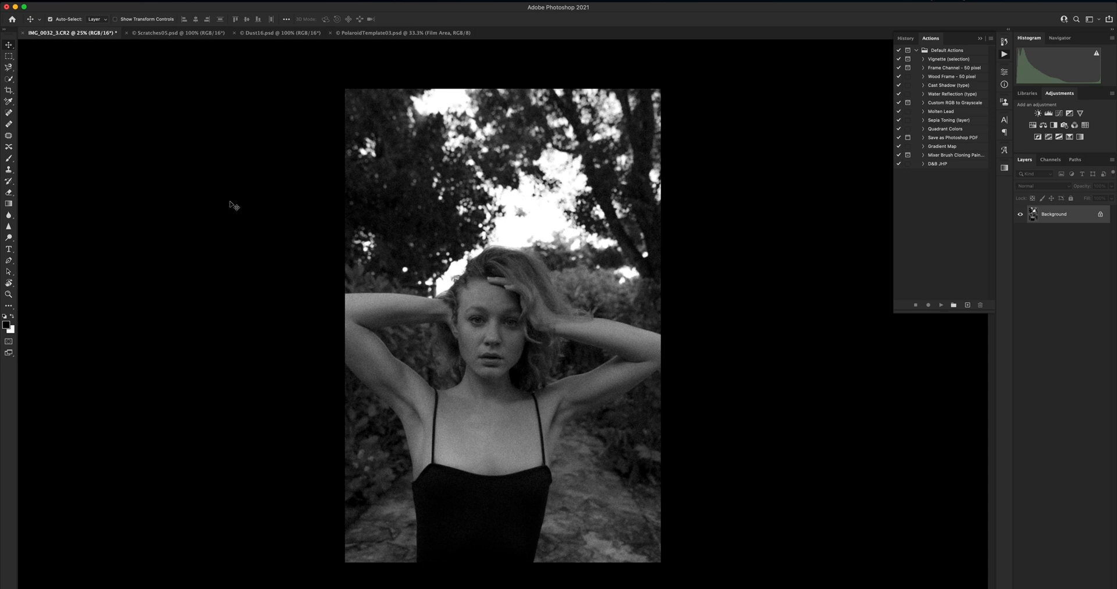
{"action": "left_click", "coordinate": [165, 35]}
{"action": "left_click_drag", "start_coordinate": [495, 271], "coordinate": [74, 33]}
{"action": "left_click_drag", "start_coordinate": [415, 248], "coordinate": [465, 276]}
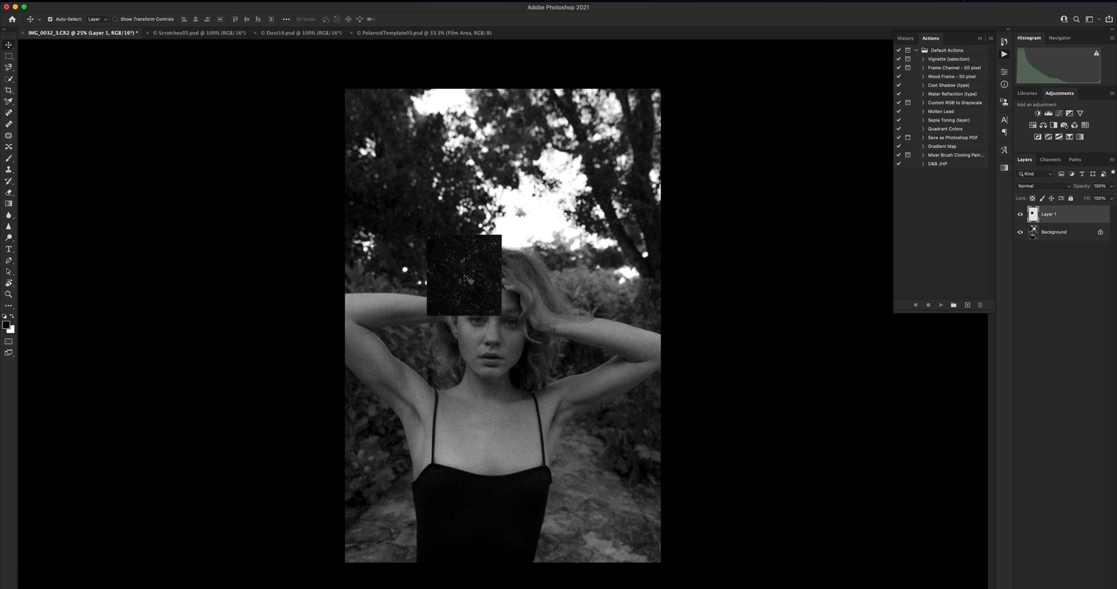
Enlarge the scratches layer to about 739%, rotate it about 91° and position it over the whole portrait.
{"action": "key", "text": "ctrl+t"}
{"action": "left_click_drag", "start_coordinate": [428, 236], "coordinate": [267, 63]}
{"action": "left_click_drag", "start_coordinate": [501, 315], "coordinate": [585, 131]}
{"action": "left_click_drag", "start_coordinate": [587, 174], "coordinate": [640, 178]}
{"action": "left_click_drag", "start_coordinate": [266, 563], "coordinate": [227, 587]}
{"action": "left_click_drag", "start_coordinate": [849, 101], "coordinate": [803, 109]}
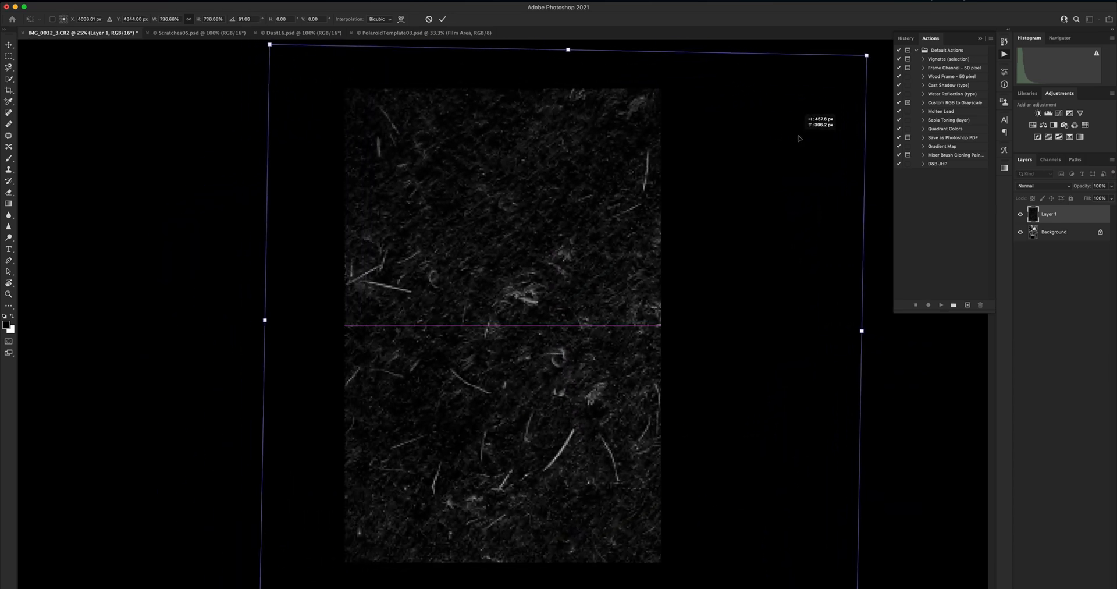
{"action": "left_click_drag", "start_coordinate": [482, 205], "coordinate": [489, 215]}
{"action": "key", "text": "Return"}
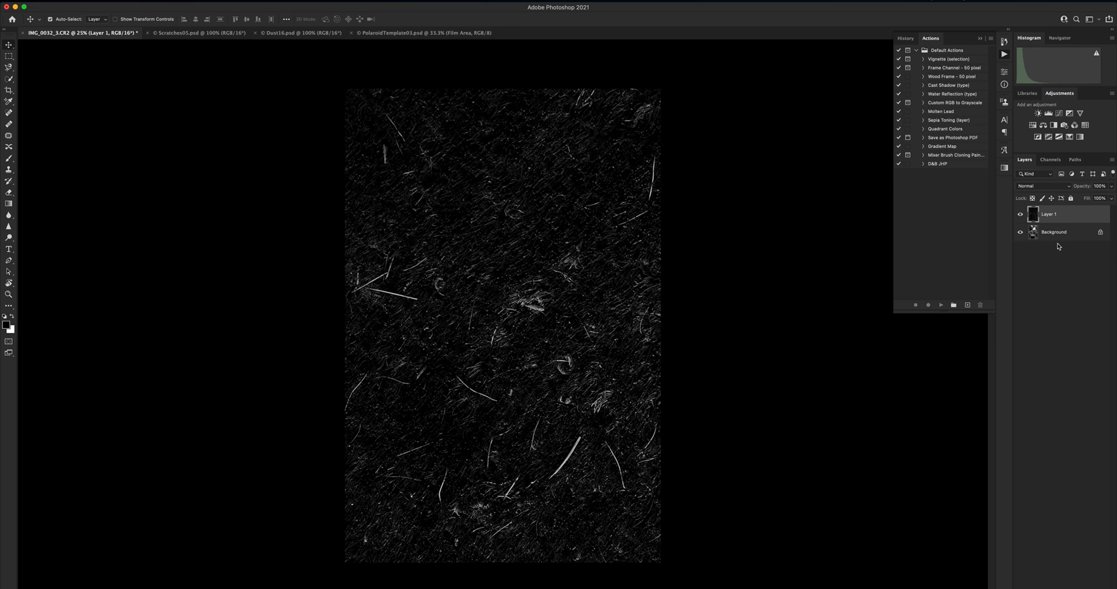
Blend the scratches layer over the portrait in Screen mode with 29% opacity and about 45% fill.
{"action": "left_click", "coordinate": [1052, 187]}
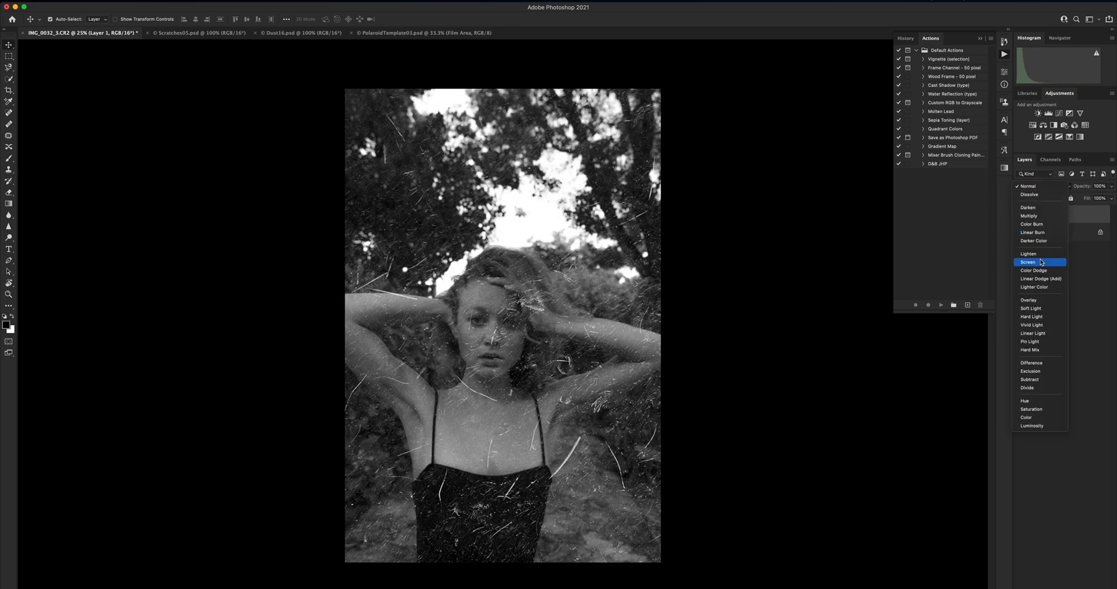
{"action": "left_click", "coordinate": [1042, 262]}
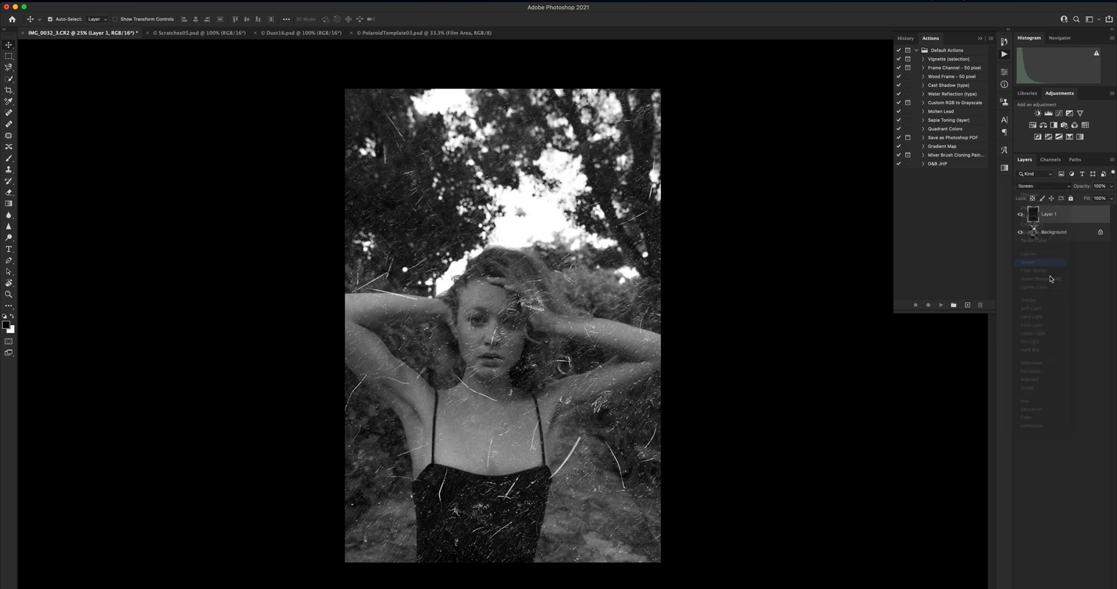
{"action": "left_click_drag", "start_coordinate": [1112, 187], "coordinate": [1085, 201]}
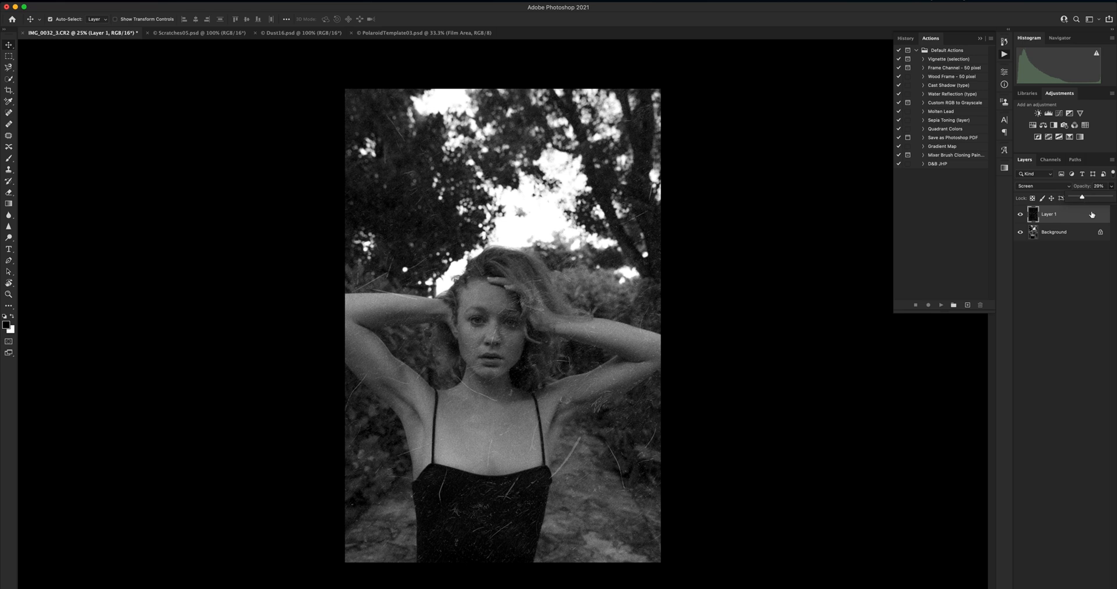
{"action": "left_click", "coordinate": [1071, 274]}
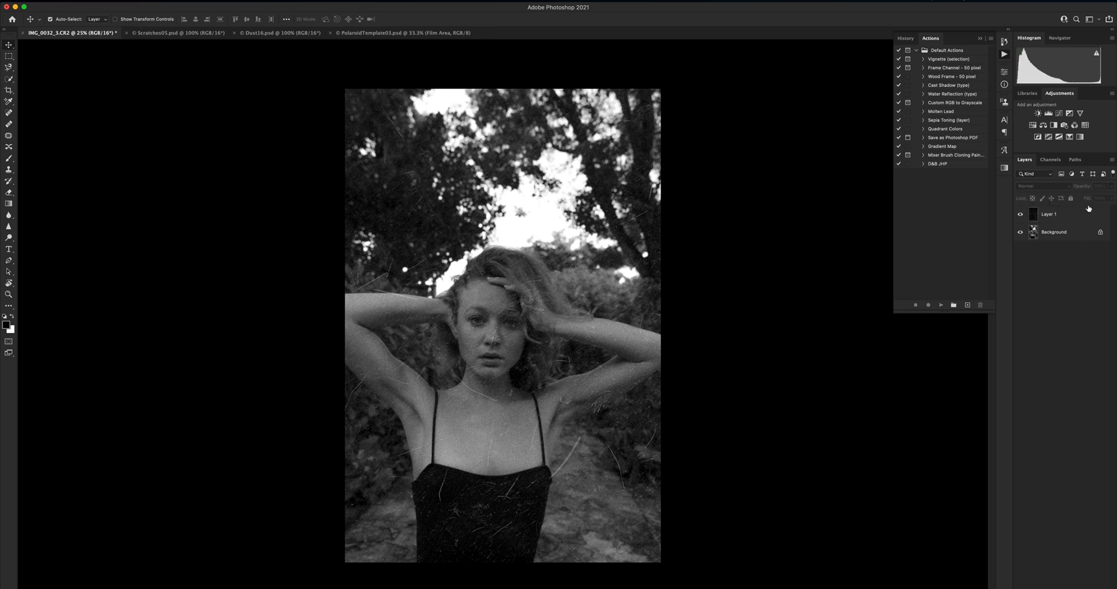
{"action": "left_click", "coordinate": [1083, 219]}
{"action": "left_click", "coordinate": [1111, 199]}
{"action": "left_click", "coordinate": [1093, 210]}
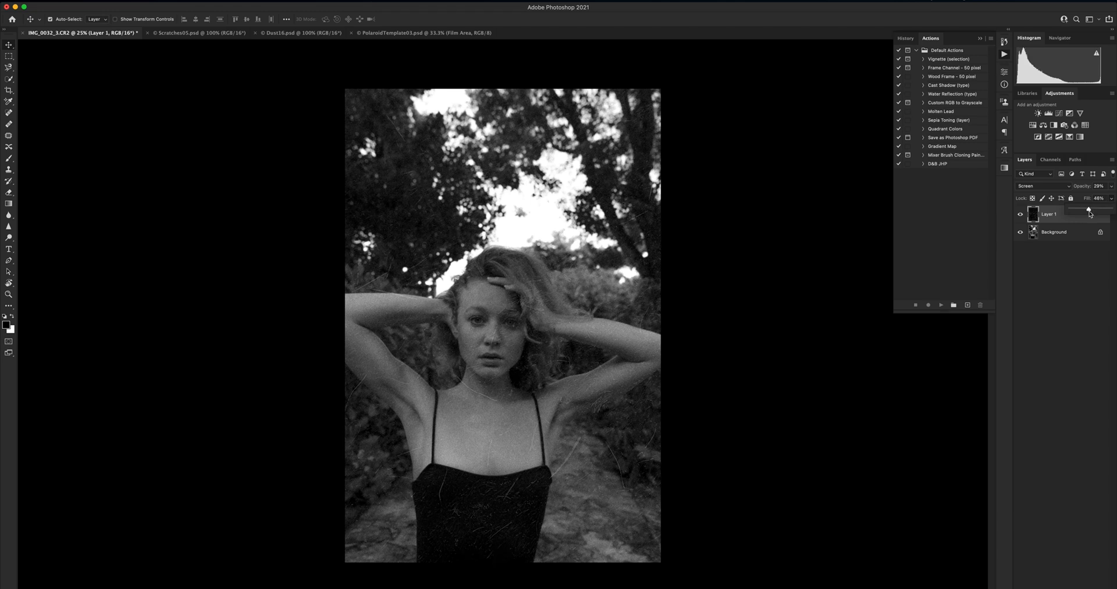
{"action": "left_click", "coordinate": [1059, 335]}
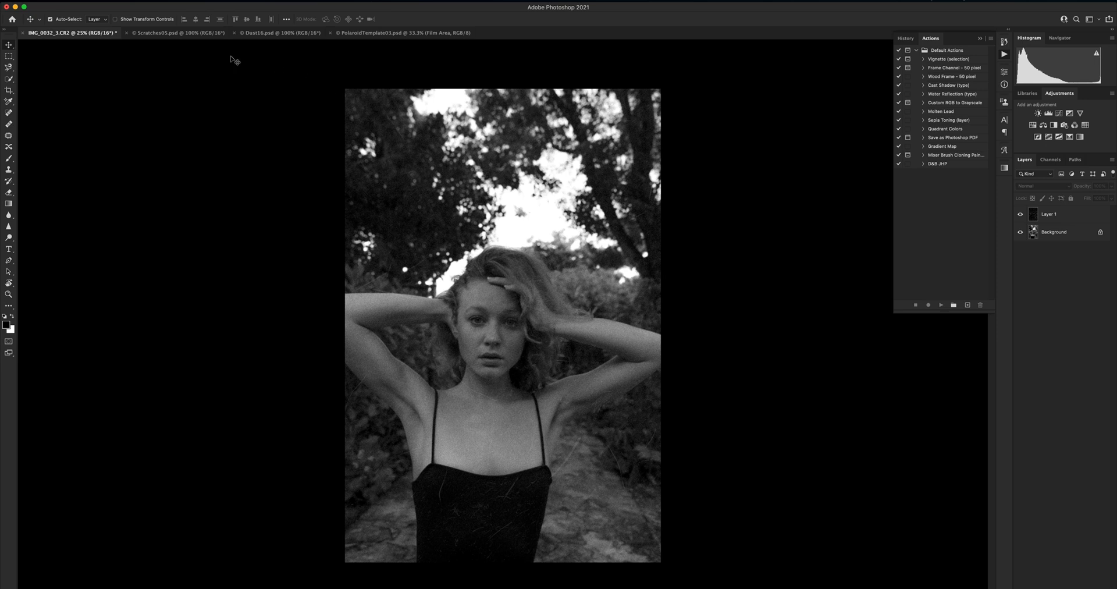
Bring the dust texture from Dust16.psd into IMG_0032_3.CR2 as a layer above the scratches.
{"action": "left_click", "coordinate": [251, 33]}
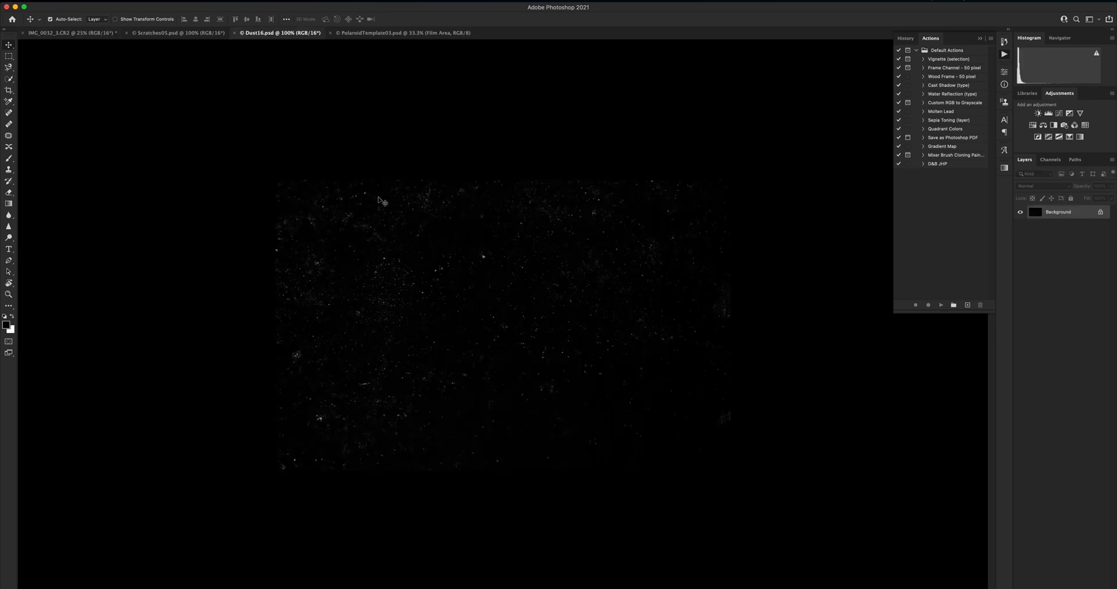
{"action": "left_click", "coordinate": [66, 34]}
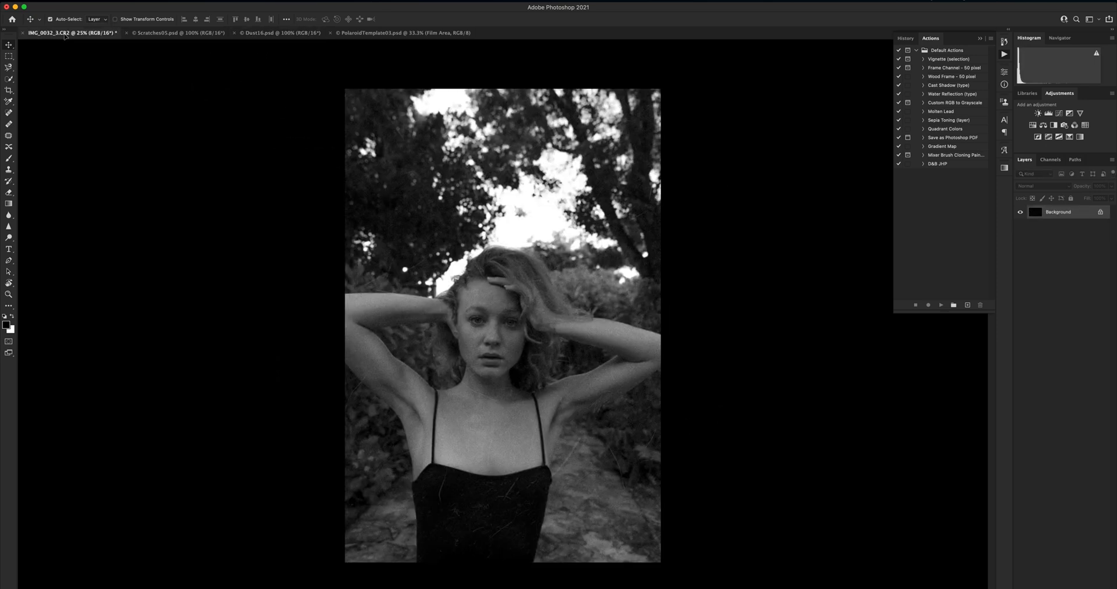
{"action": "left_click_drag", "start_coordinate": [494, 255], "coordinate": [494, 254]}
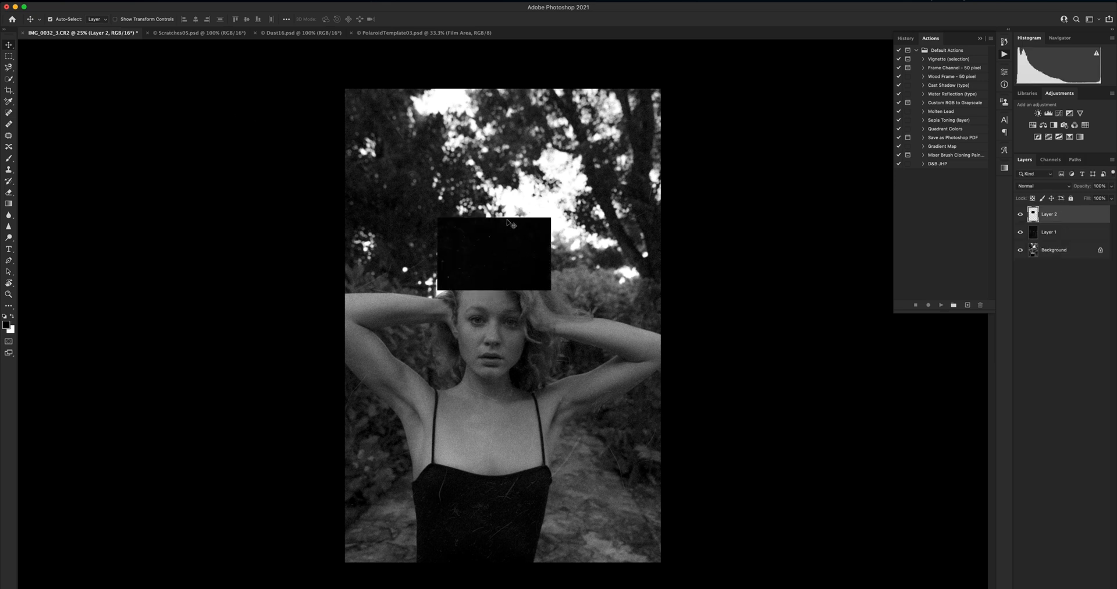
Enlarge the dust layer to about 874% and position it over the whole portrait.
{"action": "key", "text": "super+t"}
{"action": "left_click_drag", "start_coordinate": [437, 217], "coordinate": [212, 112]}
{"action": "left_click_drag", "start_coordinate": [549, 289], "coordinate": [148, 210]}
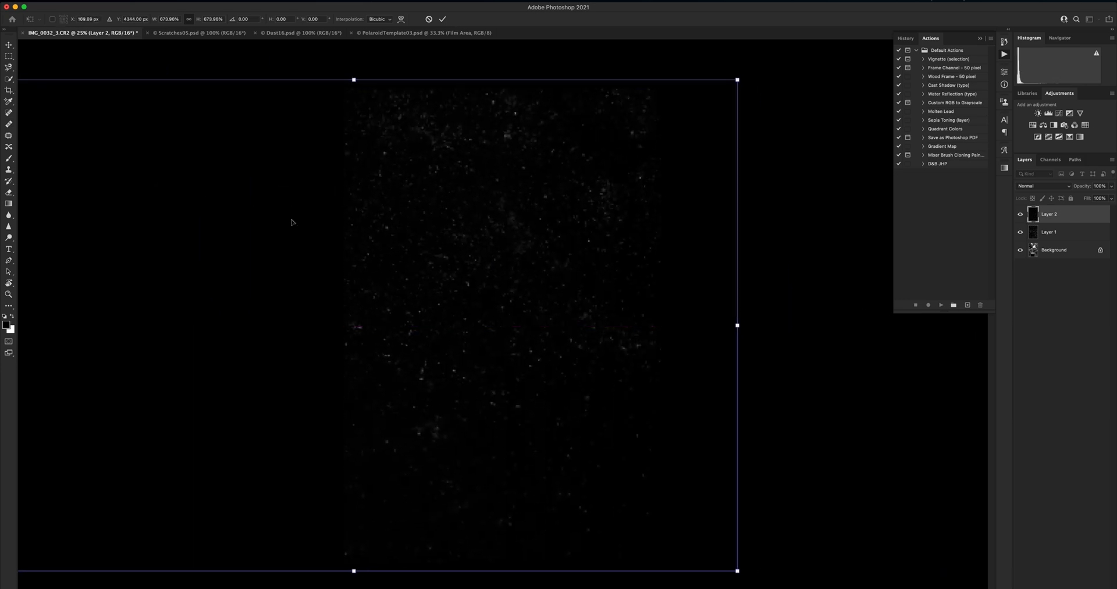
{"action": "key", "text": "Return"}
Blend the dust layer in Screen mode with 49% opacity and 67% fill.
{"action": "left_click", "coordinate": [1044, 185]}
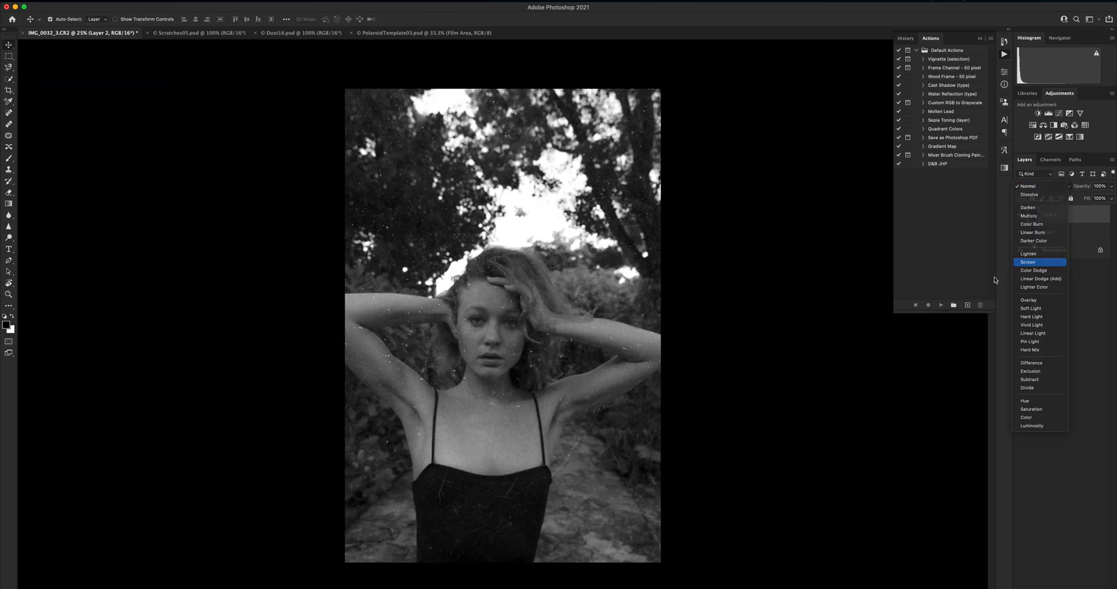
{"action": "left_click", "coordinate": [1028, 263]}
{"action": "left_click", "coordinate": [1110, 188]}
{"action": "left_click_drag", "start_coordinate": [1098, 199], "coordinate": [1093, 199]}
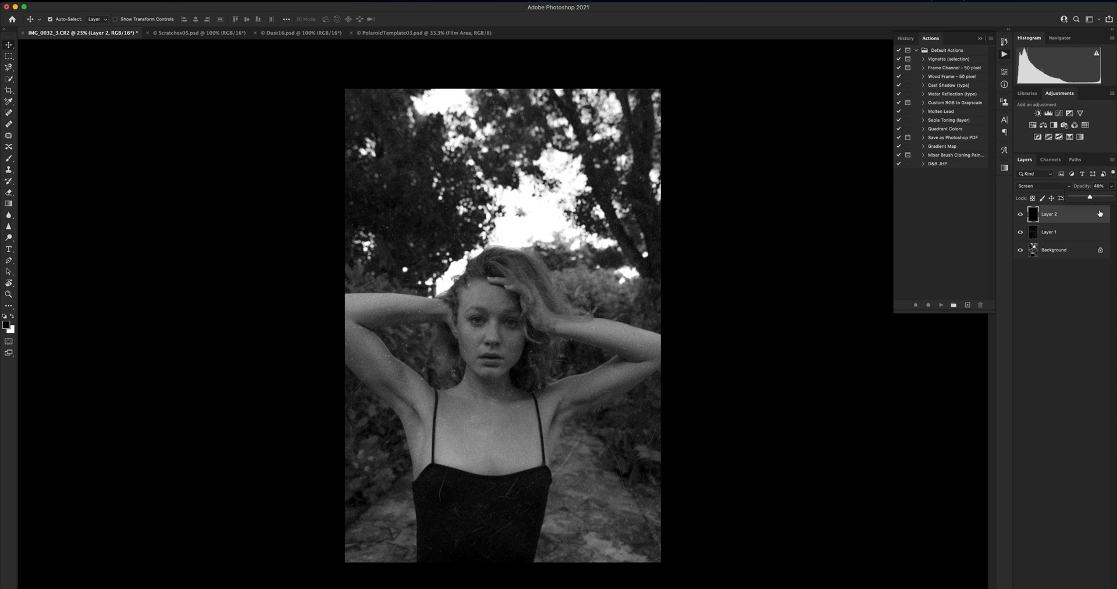
{"action": "left_click", "coordinate": [1075, 302]}
{"action": "left_click", "coordinate": [1090, 218]}
{"action": "left_click", "coordinate": [1111, 198]}
{"action": "left_click_drag", "start_coordinate": [1107, 208], "coordinate": [1097, 209]}
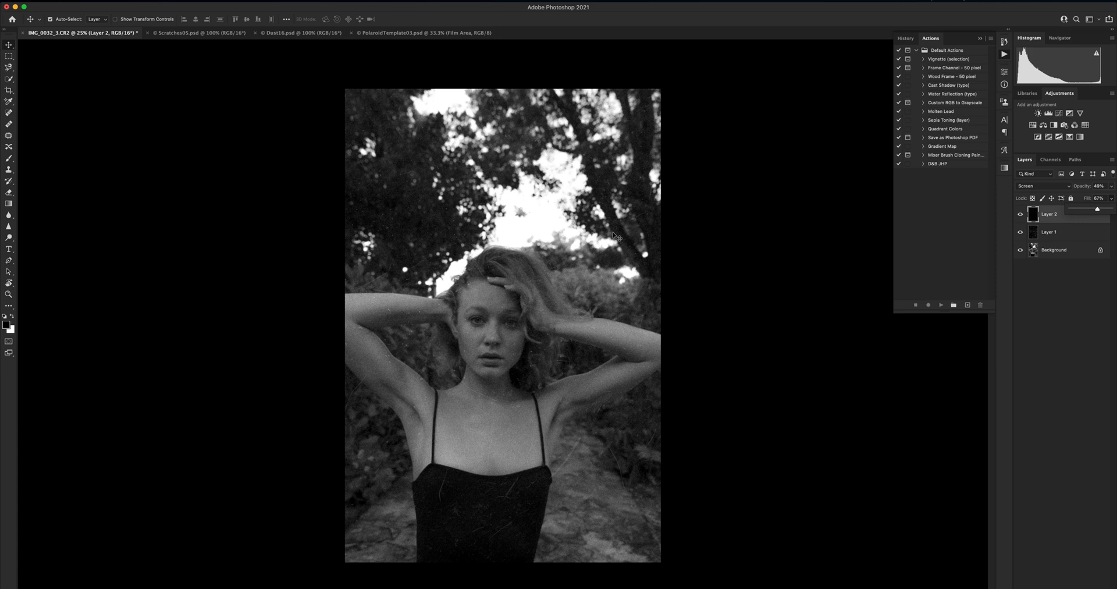
{"action": "left_click_drag", "start_coordinate": [611, 231], "coordinate": [618, 234]}
Hide and show the dust layer to compare the portrait with and without the dust.
{"action": "left_click", "coordinate": [1020, 214]}
{"action": "left_click", "coordinate": [1053, 232]}
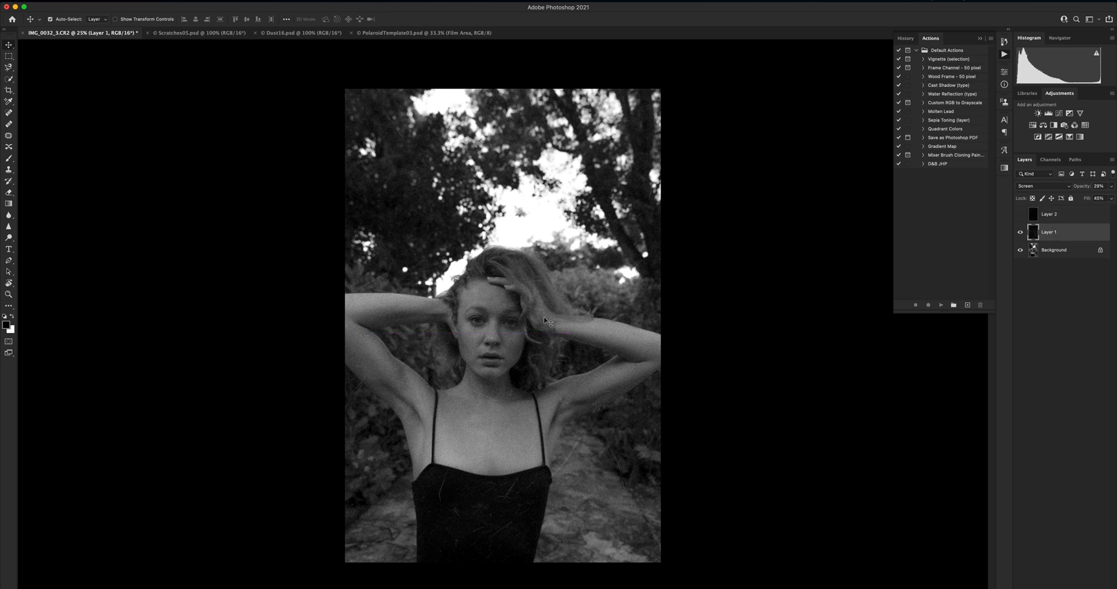
{"action": "mouse_move", "coordinate": [497, 452]}
{"action": "left_mouse_down"}
{"action": "mouse_move", "coordinate": [507, 446]}
{"action": "mouse_move", "coordinate": [499, 451]}
{"action": "left_mouse_up"}
{"action": "left_click", "coordinate": [1020, 217]}
Merge the dust, scratches and portrait layers into a single layer, and close Dust16.psd and Scratches05.psd.
{"action": "left_click", "coordinate": [1051, 214], "text": "shift"}
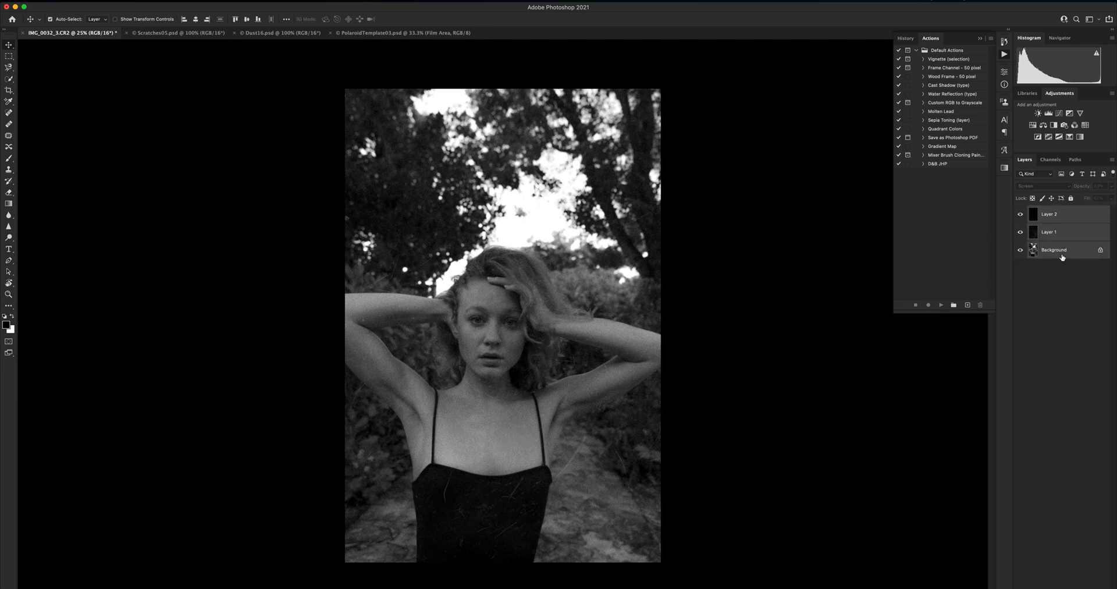
{"action": "right_click", "coordinate": [1061, 256]}
{"action": "left_click", "coordinate": [1040, 346]}
{"action": "left_click", "coordinate": [236, 33]}
{"action": "left_click", "coordinate": [127, 33]}
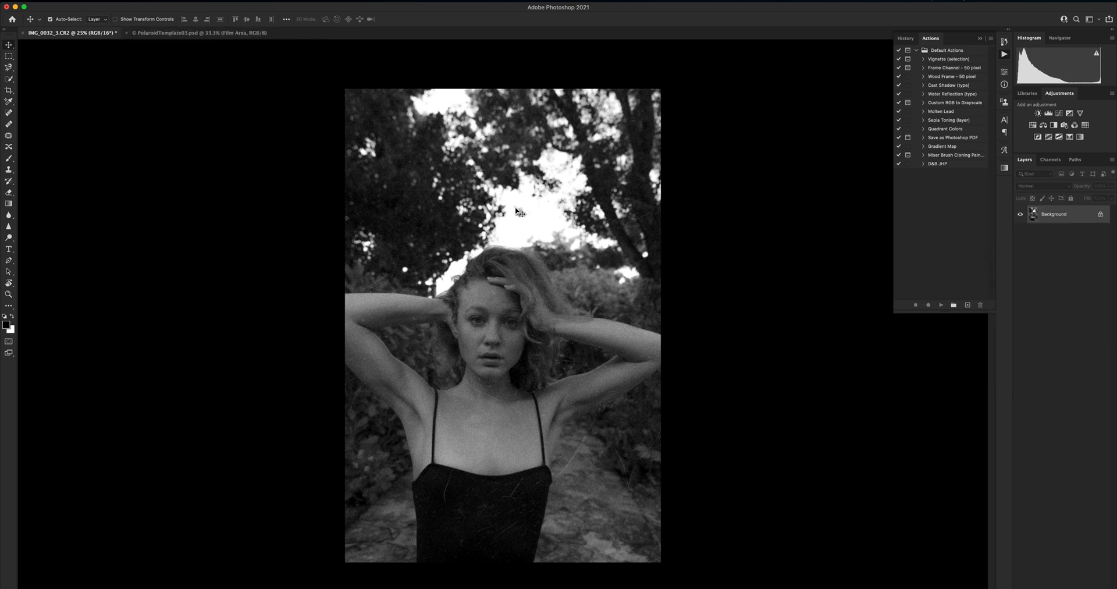
Bring the merged portrait into PolaroidTemplate03.psd as a layer above Film Area and position it over the frame opening.
{"action": "left_click", "coordinate": [184, 34]}
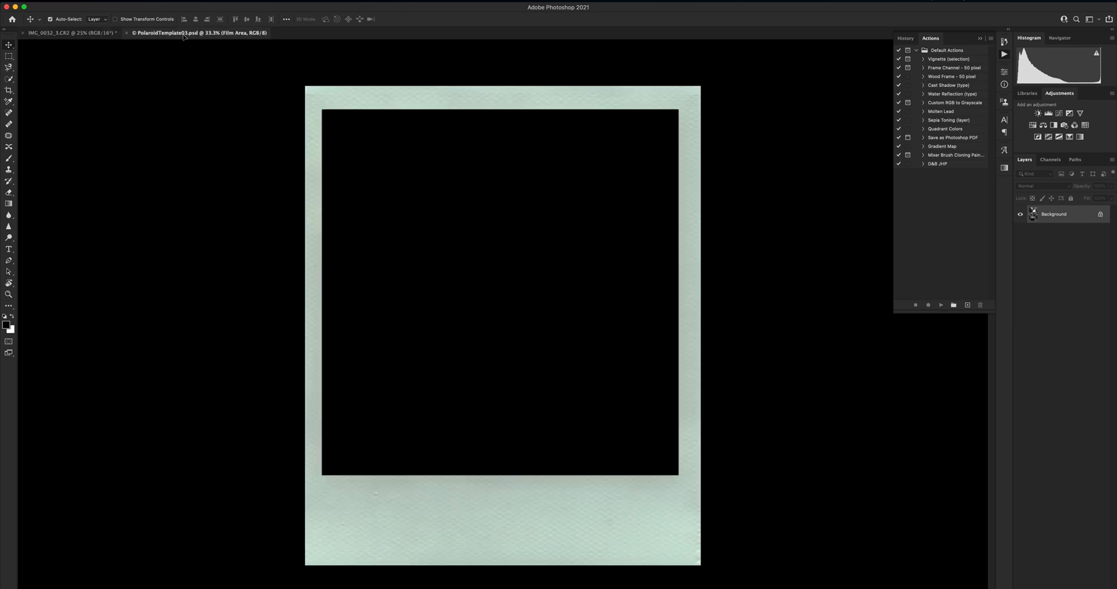
{"action": "key", "text": "super+v"}
{"action": "left_click_drag", "start_coordinate": [533, 274], "coordinate": [507, 200]}
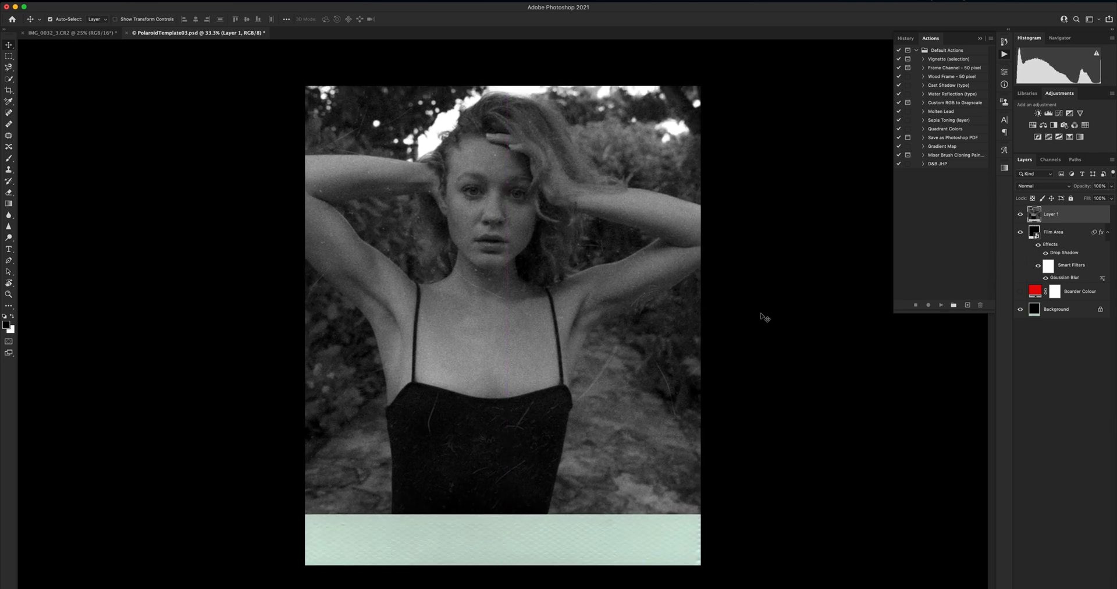
Clip the portrait layer to Film Area and move the photo slightly down and right within the Polaroid frame.
{"action": "right_click", "coordinate": [1070, 215]}
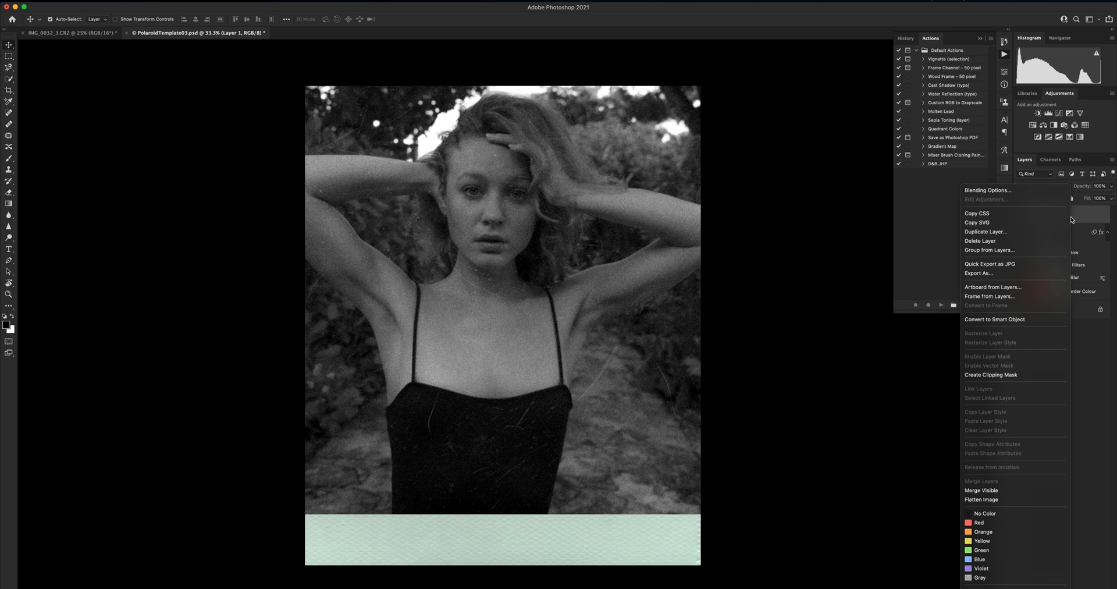
{"action": "left_click", "coordinate": [1025, 379]}
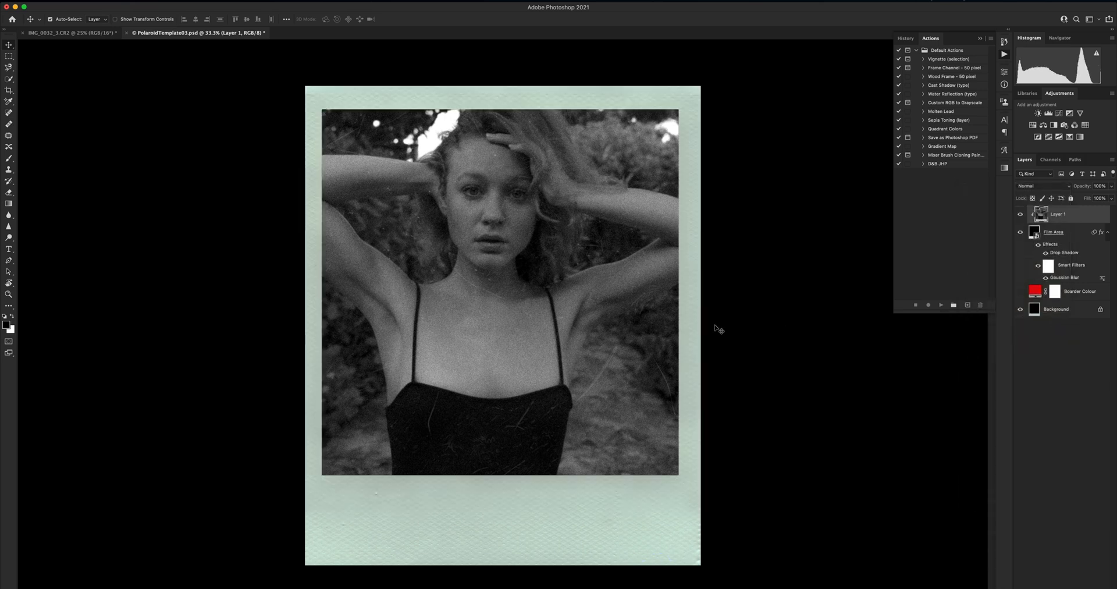
{"action": "left_click_drag", "start_coordinate": [504, 251], "coordinate": [516, 273]}
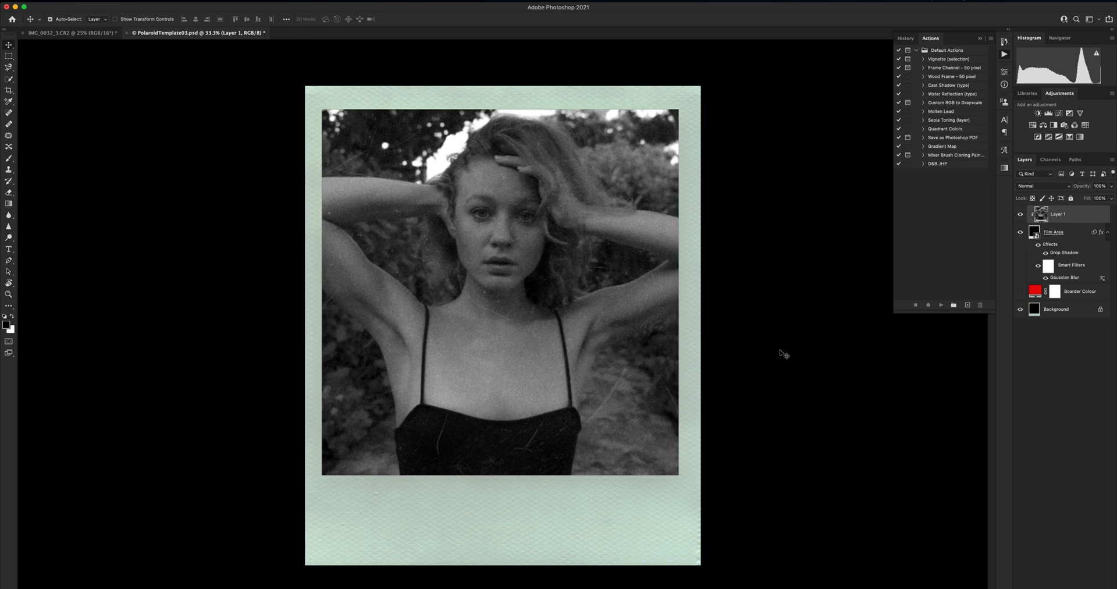